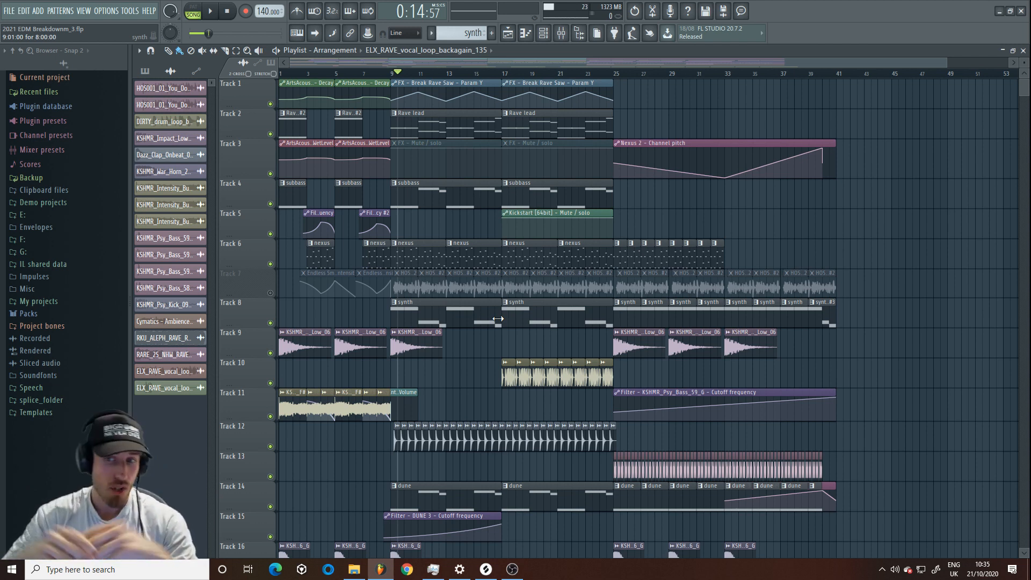
- Locate the vocal loop clips on Track 23 and select the one near bar 11
scroll(499, 319, "down", 7)
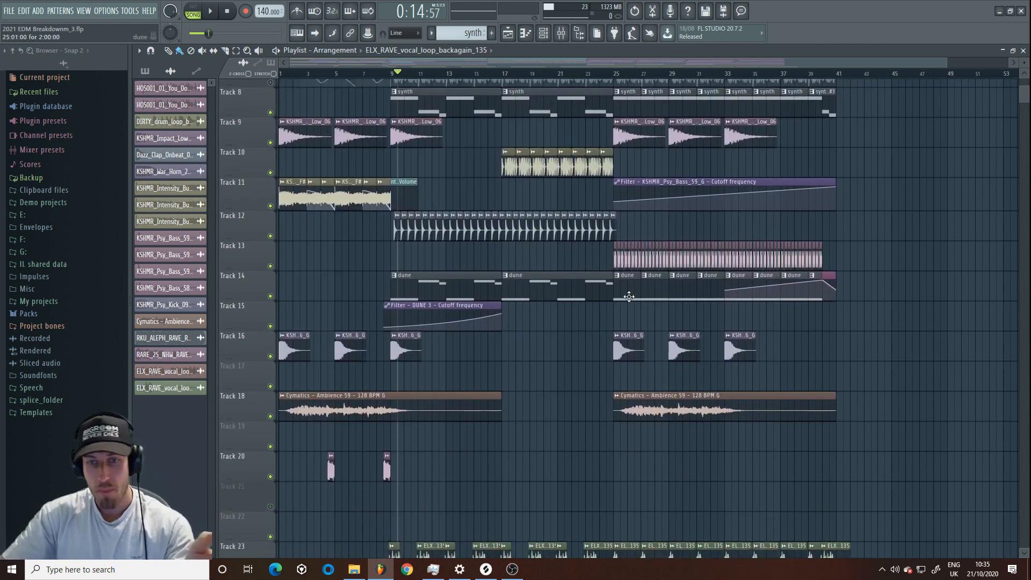
scroll(617, 307, "down", 4)
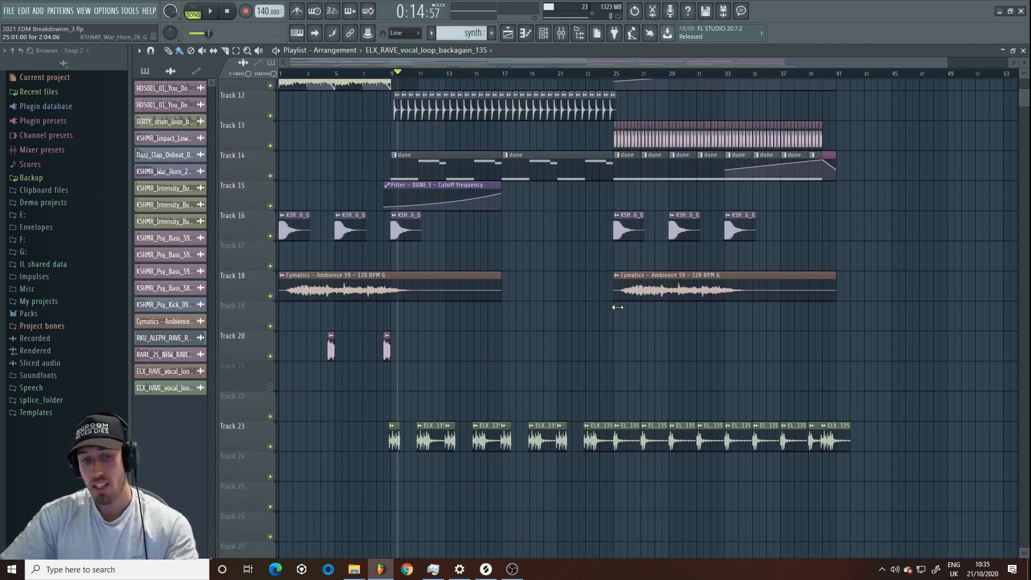
left_click(433, 426)
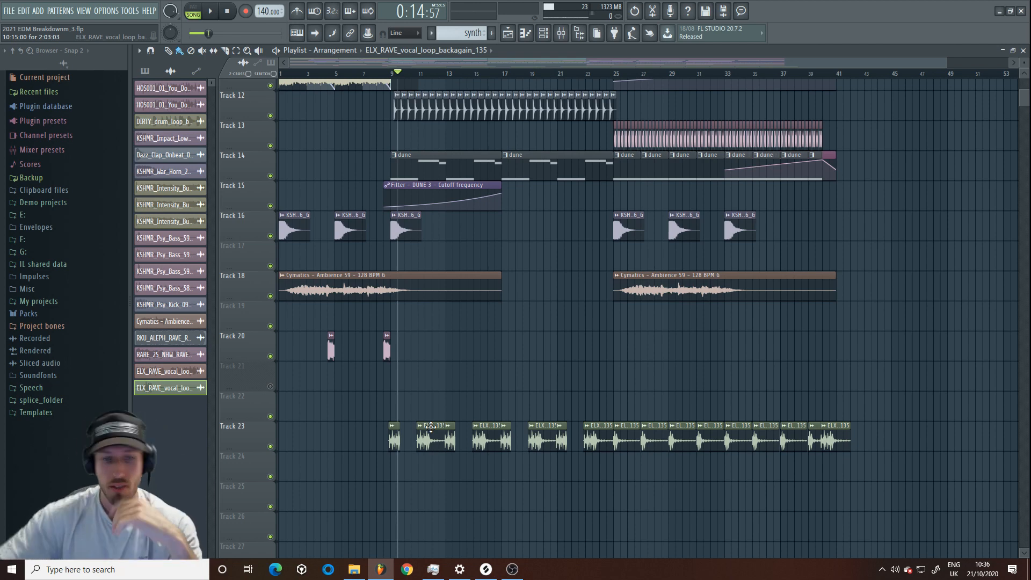
- Play the arrangement from bar 8 with the vocal loop on Track 23 muted
left_click(378, 77)
scroll(290, 268, "up", 6)
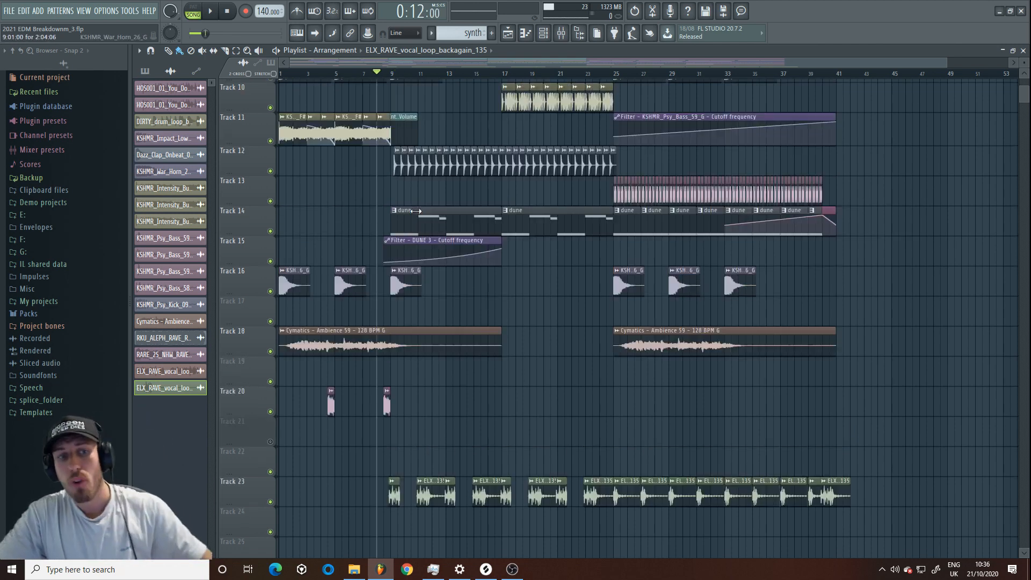
scroll(271, 430, "down", 4)
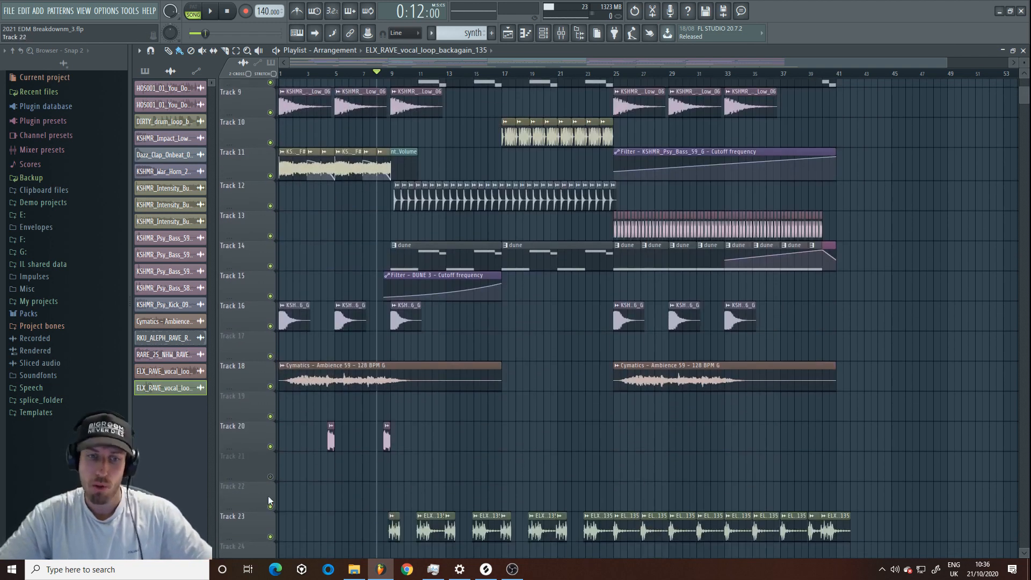
scroll(504, 337, "down", 3)
key("space")
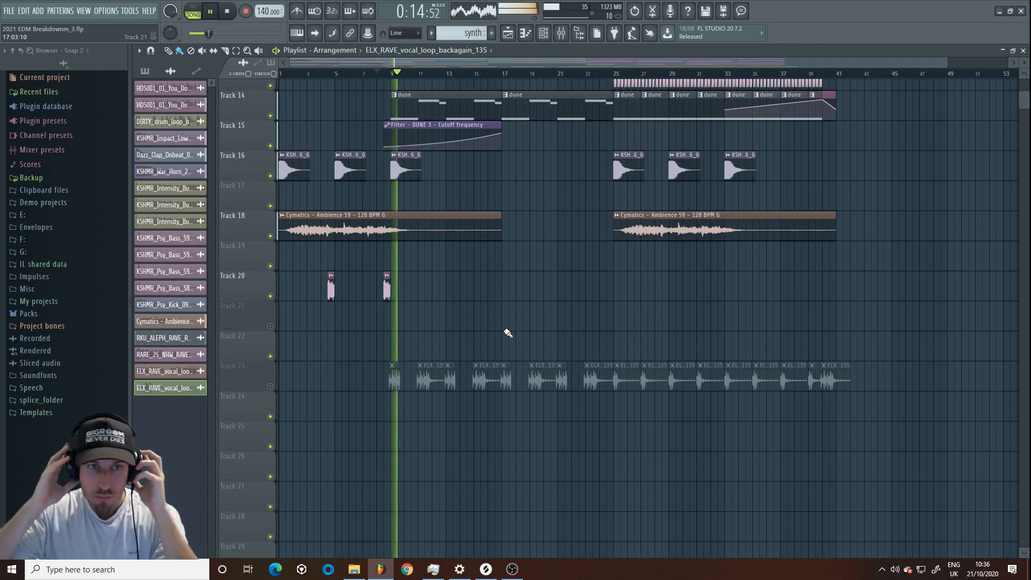
- Mute the audio loop on Track 7 and stop playback
scroll(311, 345, "up", 3)
scroll(312, 344, "up", 7)
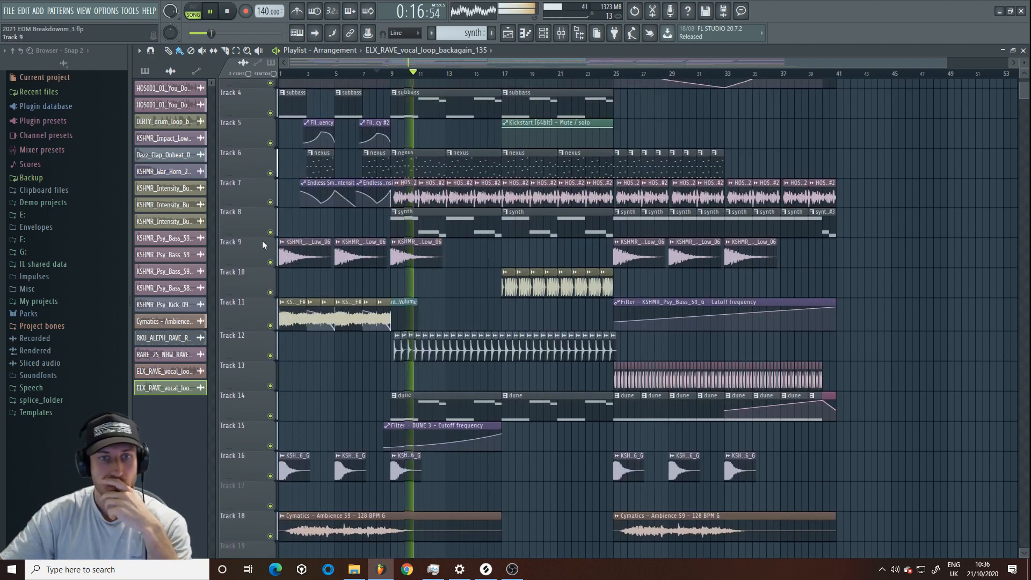
left_click(270, 203)
key("space")
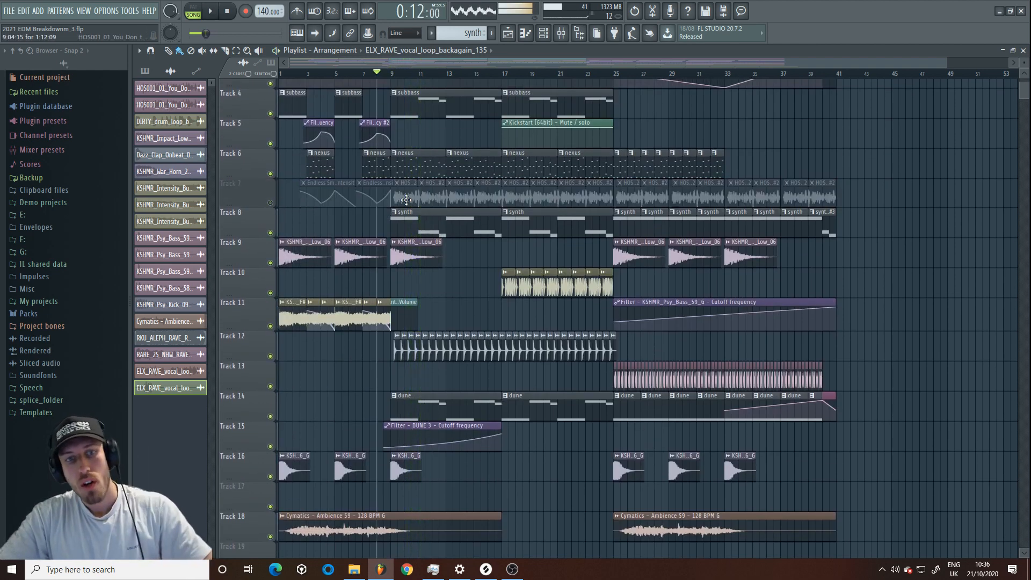
- Play the drop from bar 8 with the Track 23 vocal loop audible, and stop playback after listening
scroll(351, 498, "down", 1)
scroll(351, 498, "down", 4)
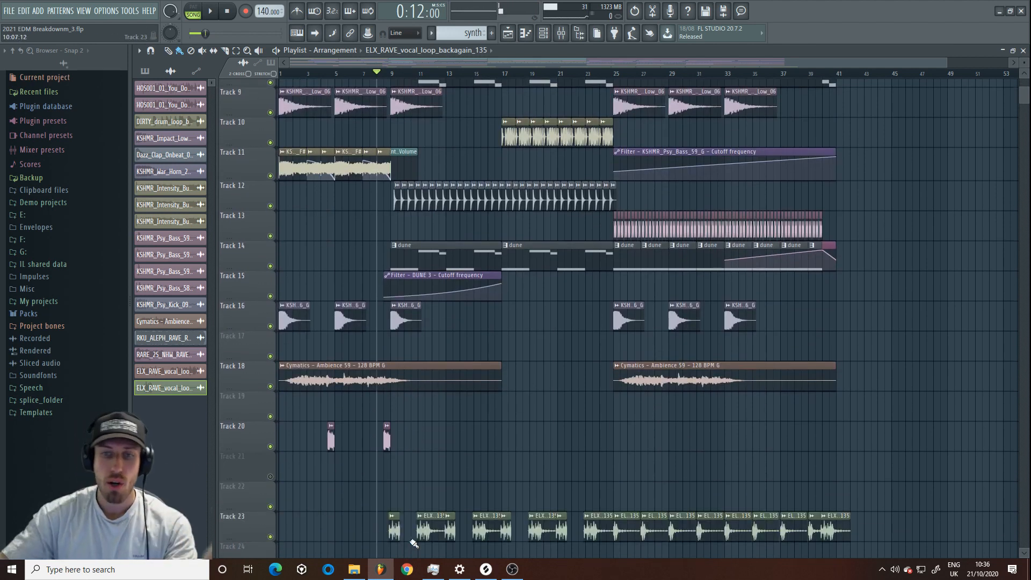
key("space")
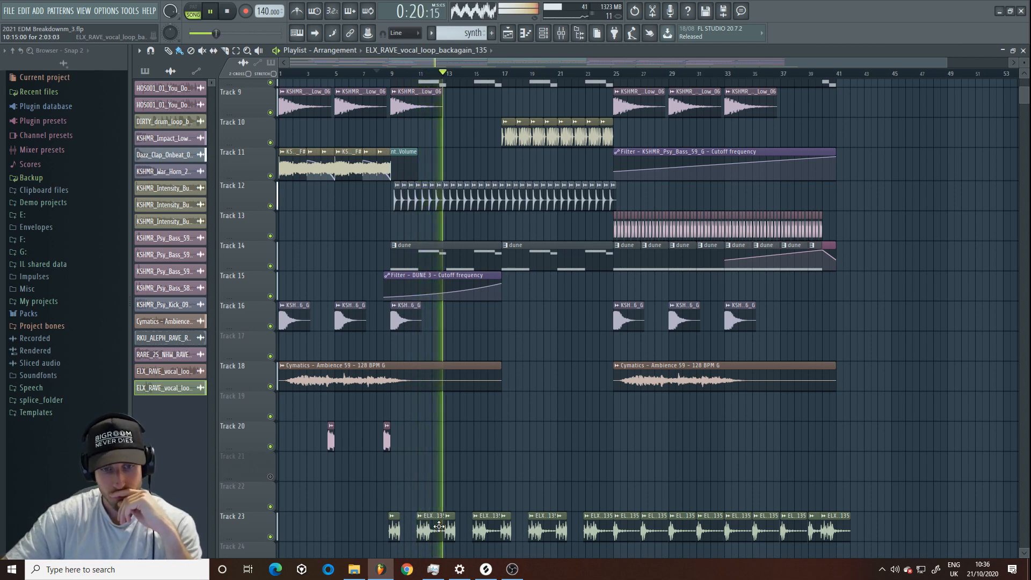
scroll(437, 525, "down", 5)
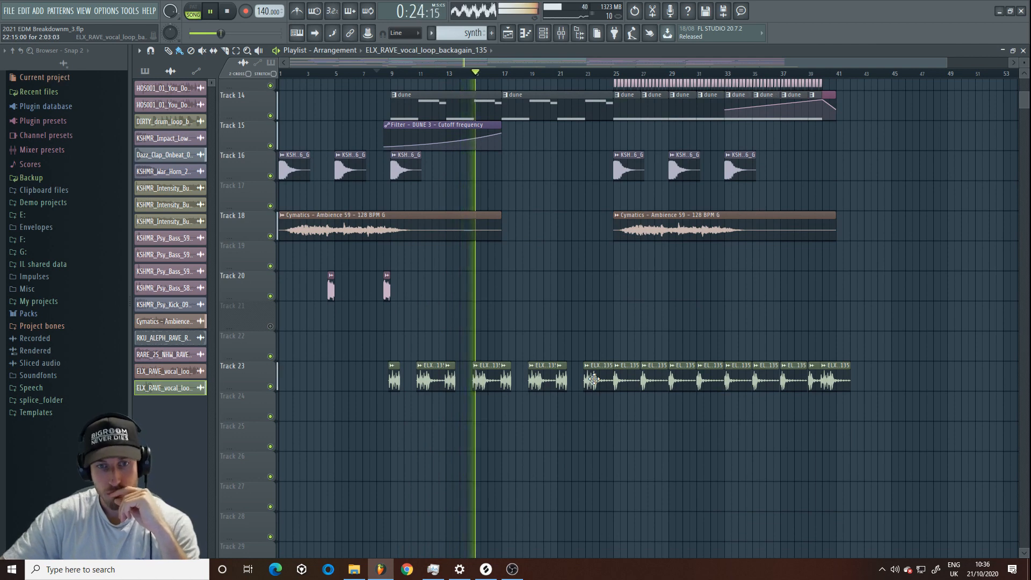
scroll(593, 380, "up", 4)
key("space")
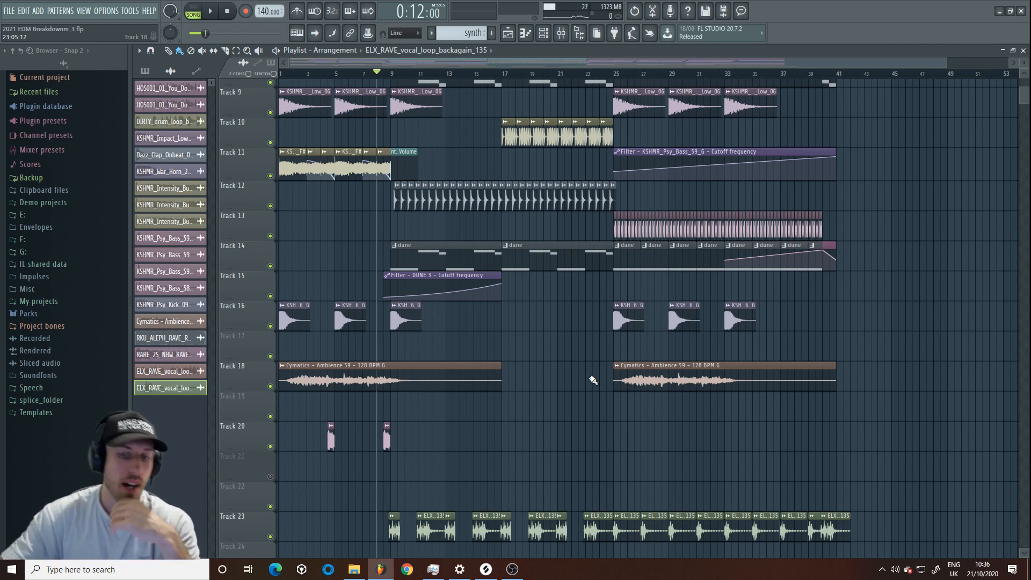
- Isolate the vocal loop on Track 23 together with the synth on Track 8 and play them from bar 8
left_click_drag(614, 370, 597, 378)
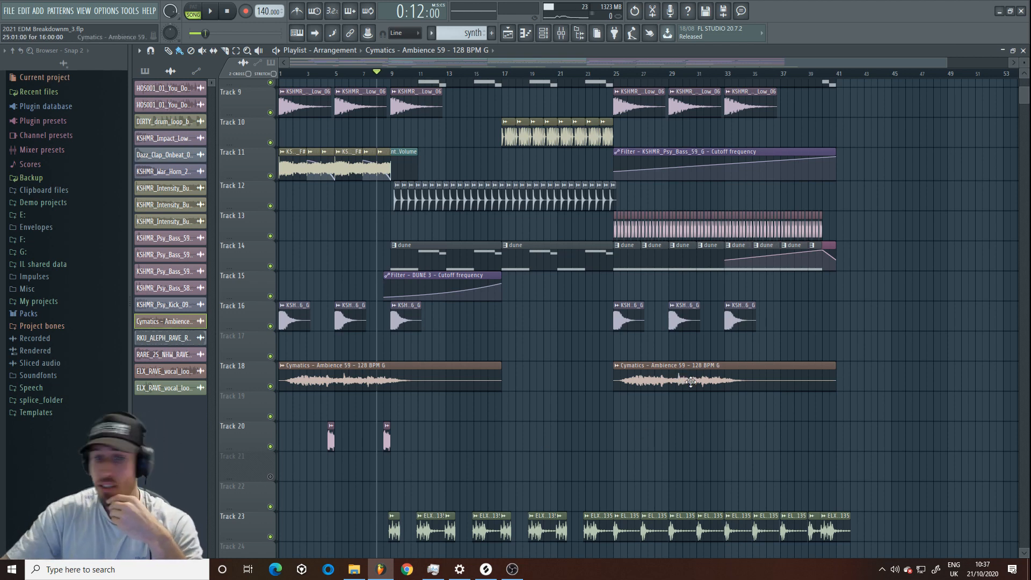
left_click_drag(946, 64, 1029, 64)
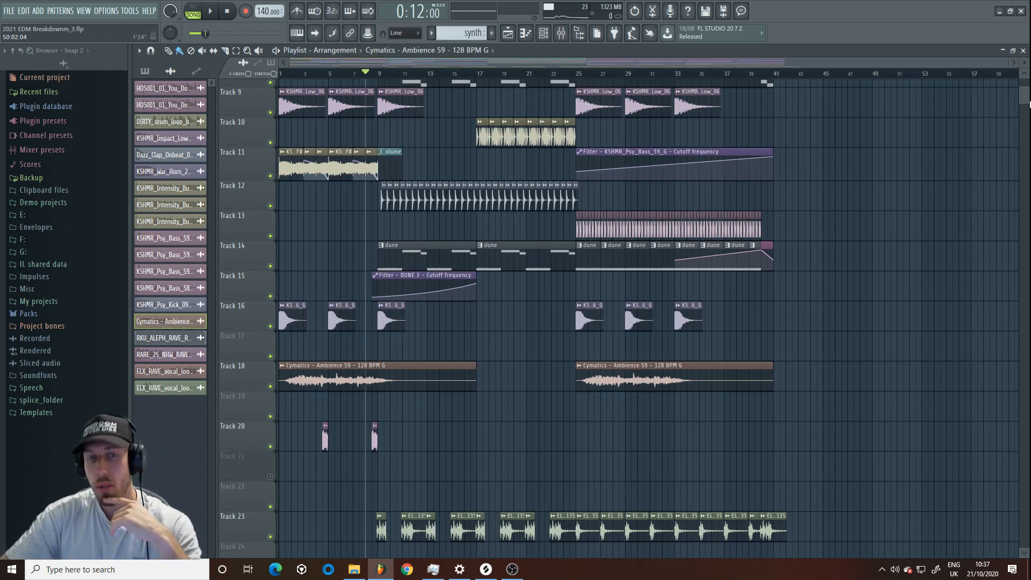
scroll(916, 220, "down", 4)
scroll(912, 249, "up", 8)
scroll(912, 249, "down", 7)
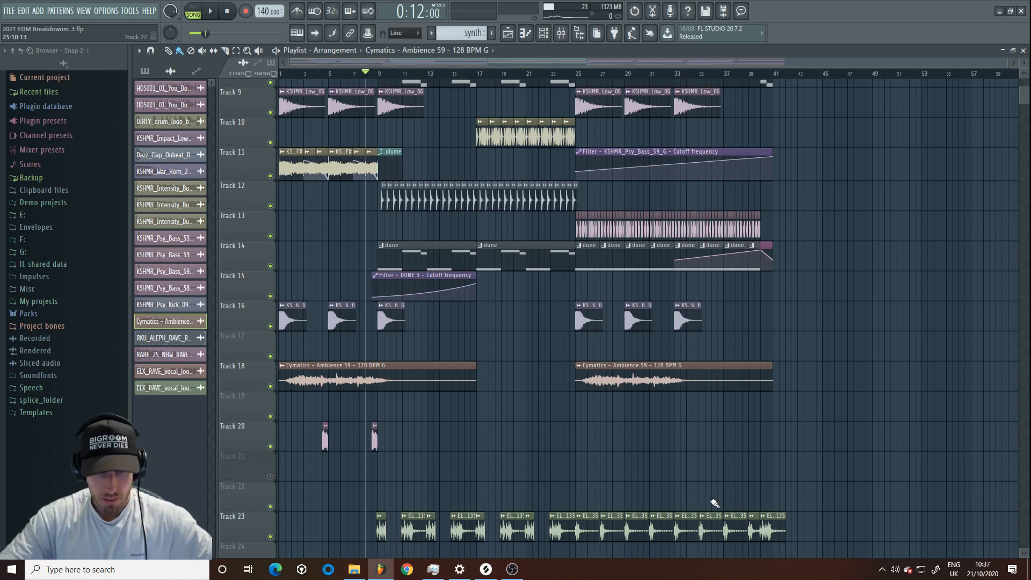
right_click(272, 542)
scroll(317, 329, "up", 8)
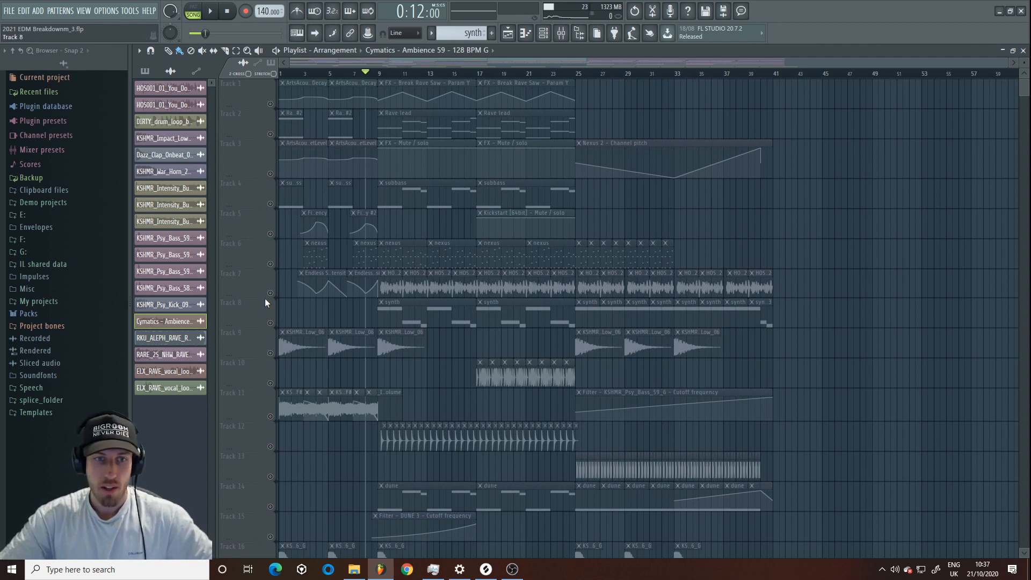
left_click(270, 323)
key("space")
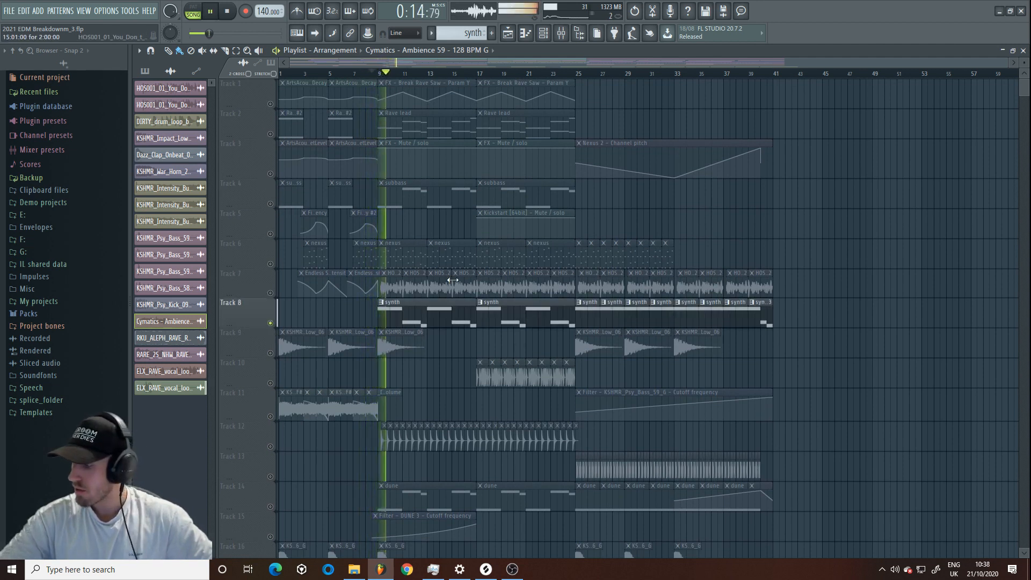
- Add the synth pattern to Track 8 before the first synth clip and trim it to a one-bar clip at bar 8
scroll(462, 293, "down", 8)
scroll(467, 299, "up", 6)
left_click(388, 254)
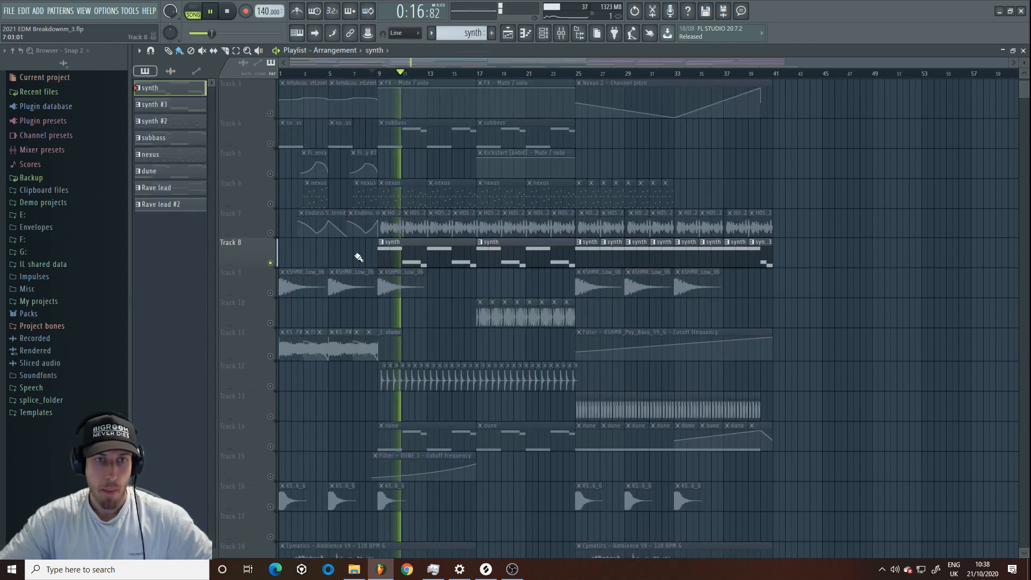
left_click(281, 260)
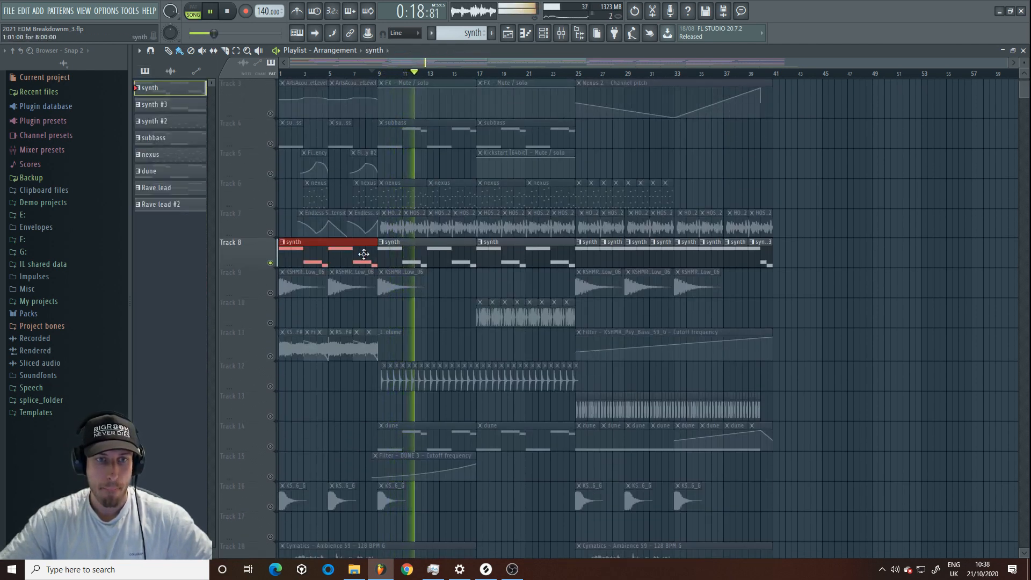
mouse_move(376, 254)
left_mouse_down()
mouse_move(296, 254)
mouse_move(370, 244)
left_mouse_up()
key("space")
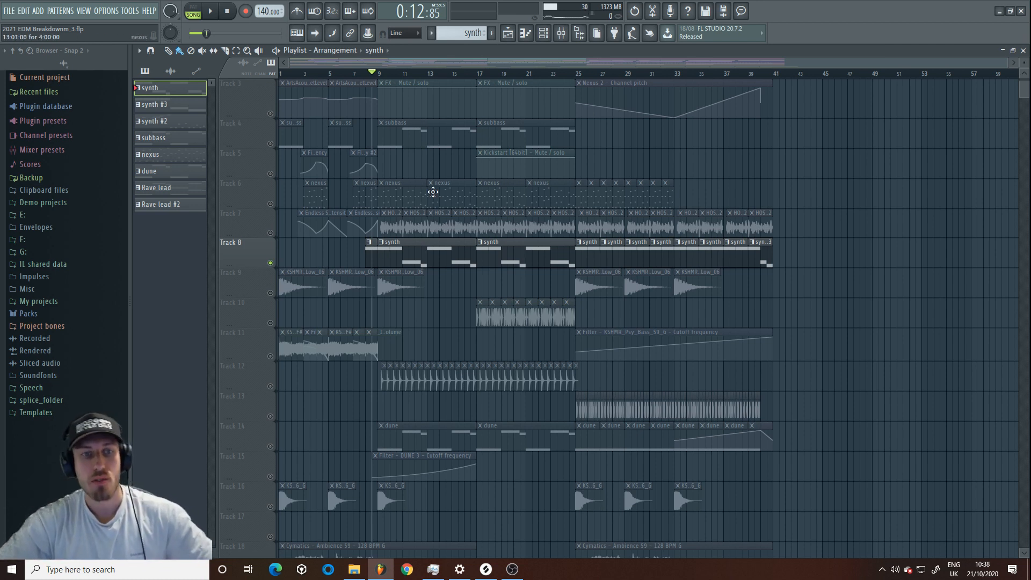
- Copy the one-bar synth clip at bar 8 to bar 41, directly after the last synth clip on Track 8
left_click(236, 52)
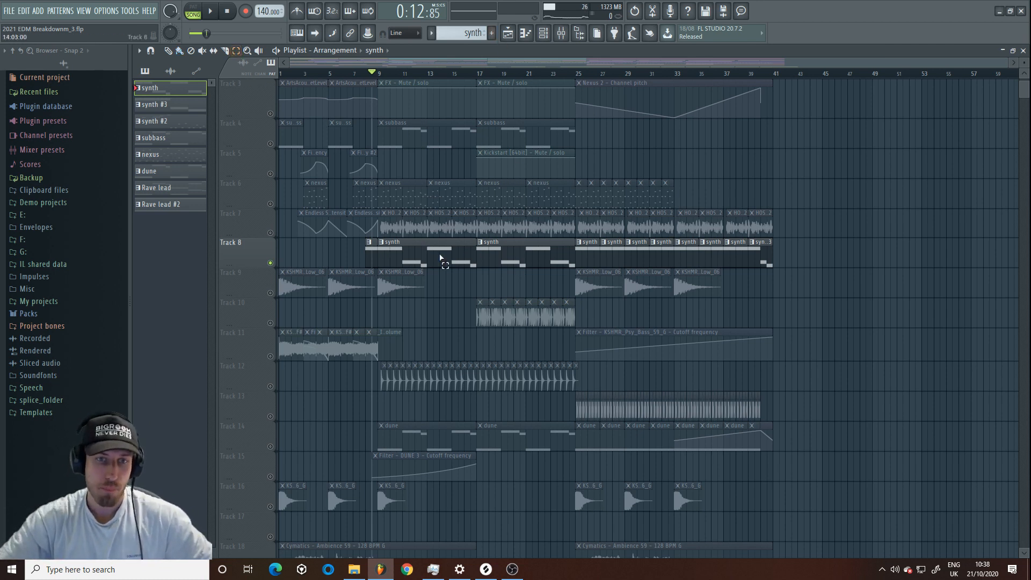
left_click(432, 261)
left_click(369, 263)
scroll(369, 265, "down", 1)
scroll(369, 262, "down", 8)
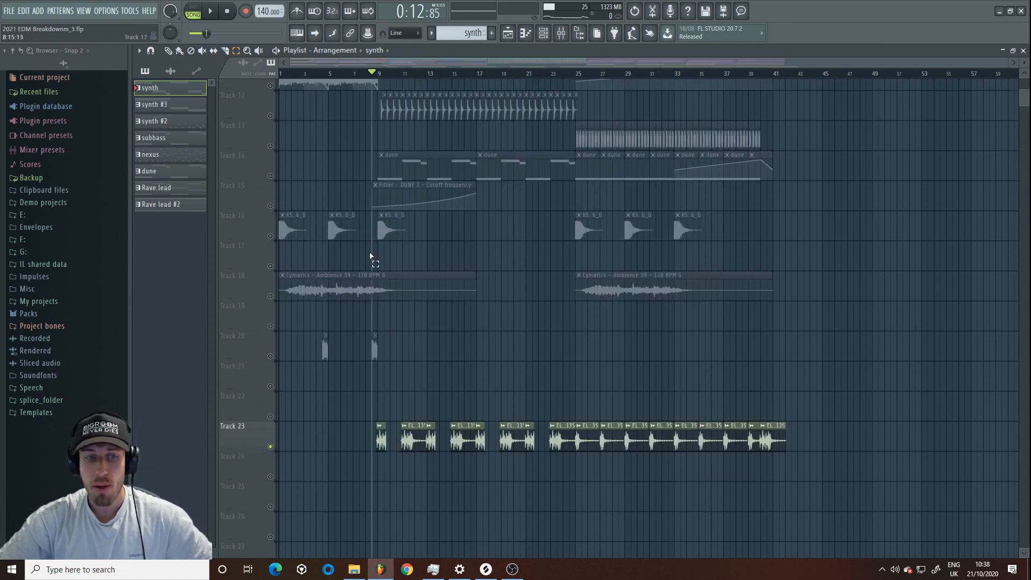
scroll(370, 256, "up", 3)
left_click(169, 51)
scroll(376, 209, "up", 5)
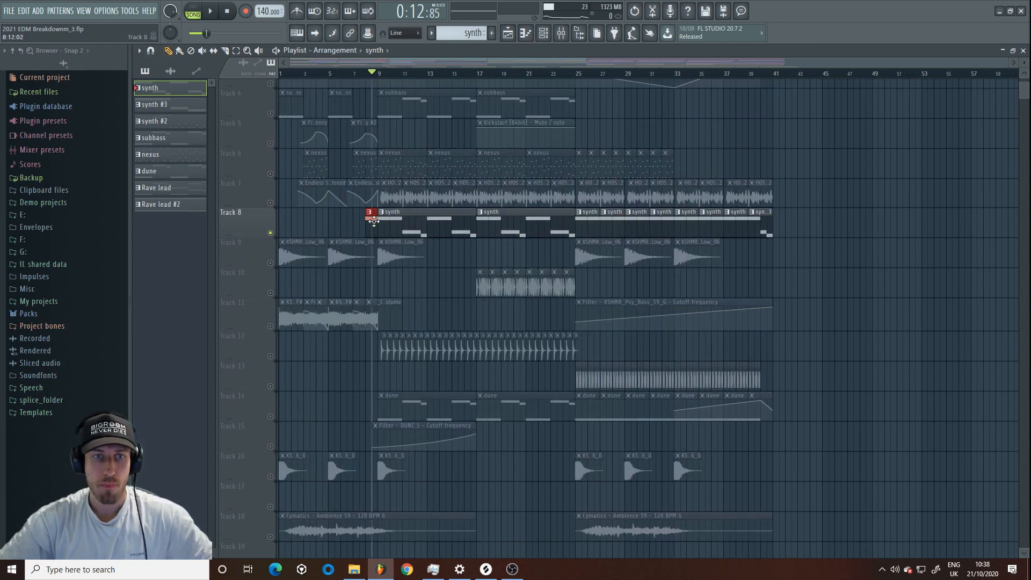
left_click_drag(370, 214, 782, 224)
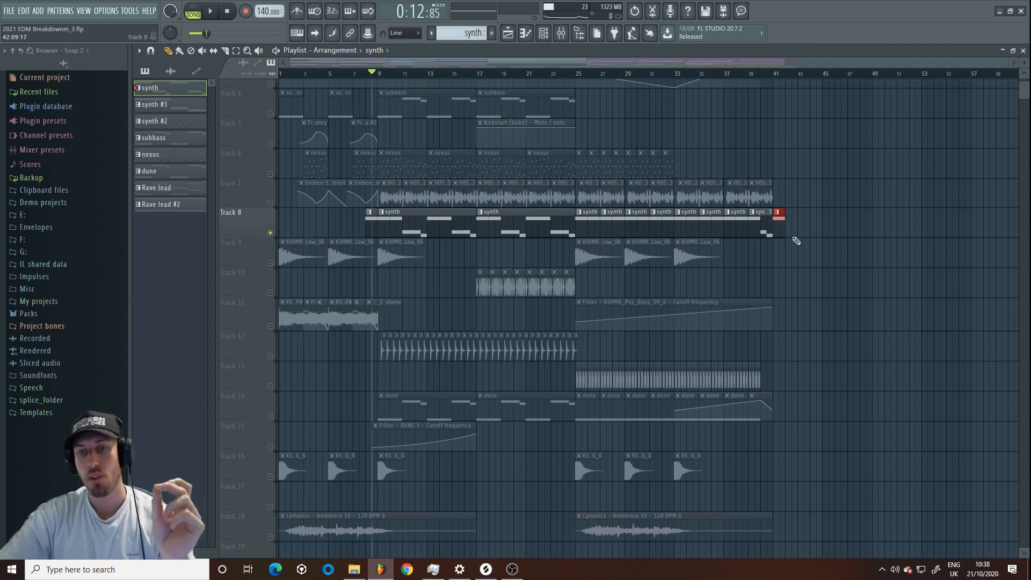
- Paint further one-bar synth clips on Track 8 to fill bars 42 through 48
left_click(180, 51)
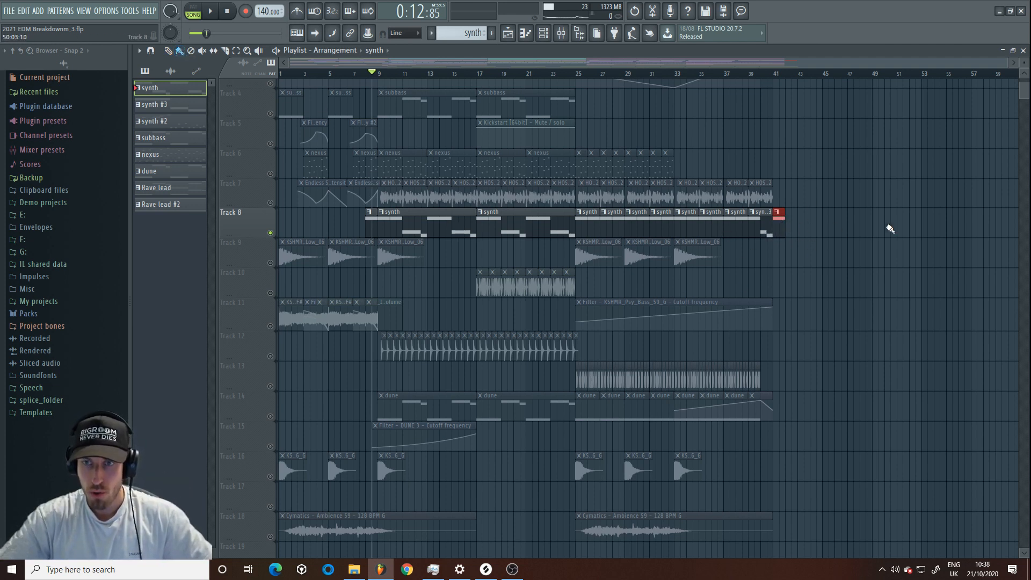
left_click(799, 230)
left_click(815, 230)
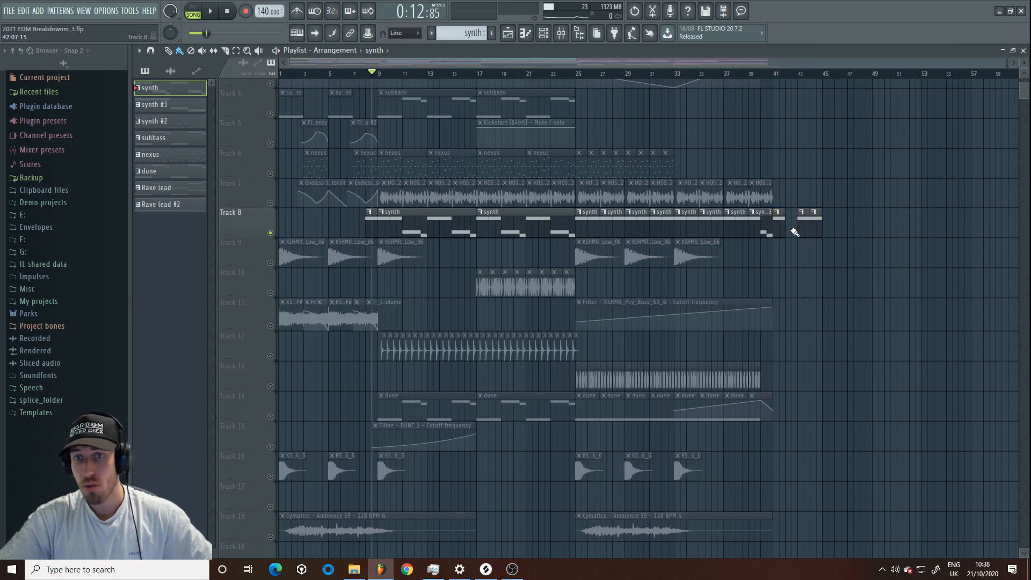
left_click_drag(791, 230, 908, 239)
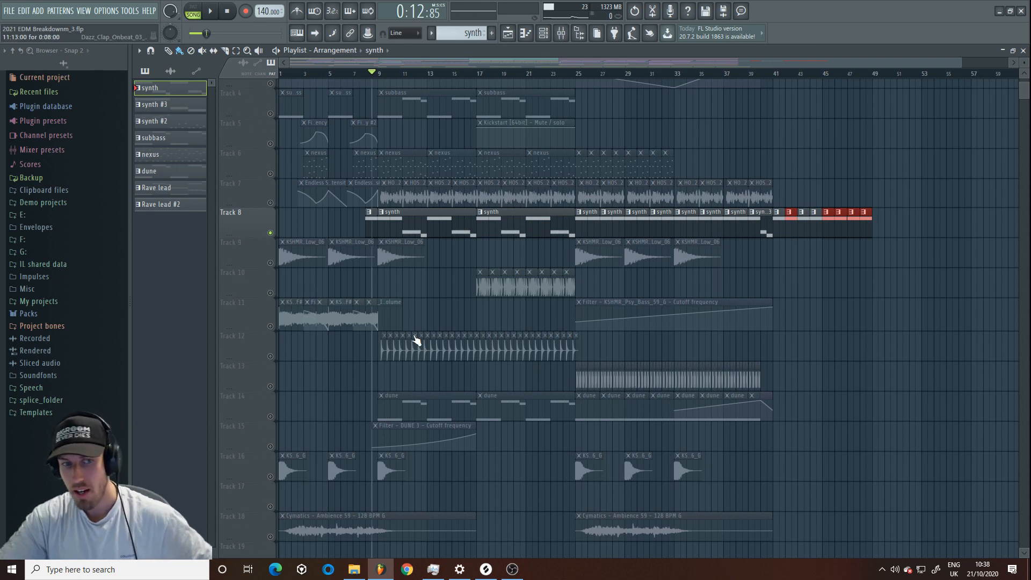
- Copy the vocal loop clips at bars 9 to 16 on Track 23 to bars 41 to 48
scroll(746, 262, "down", 6)
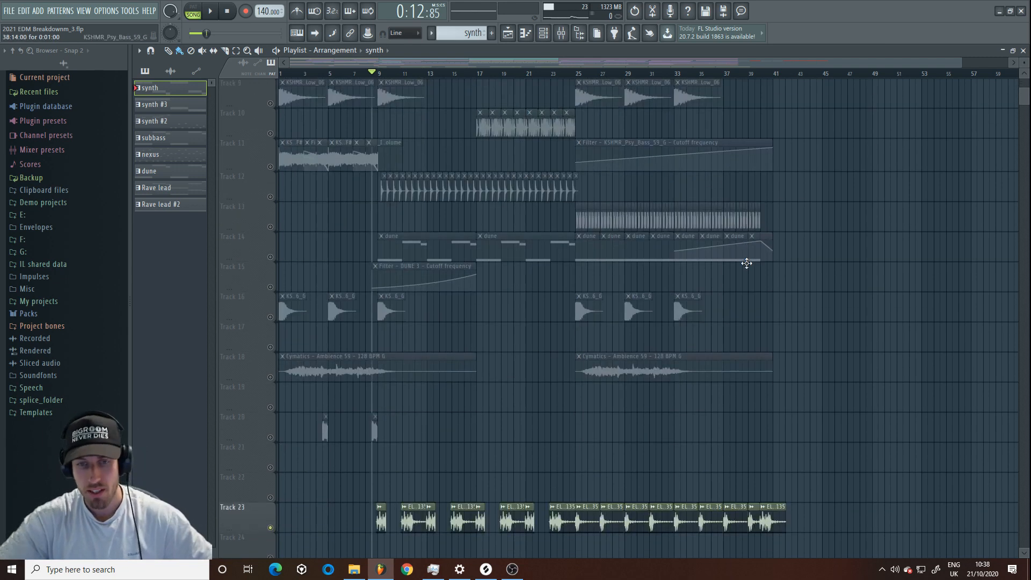
left_click(236, 51)
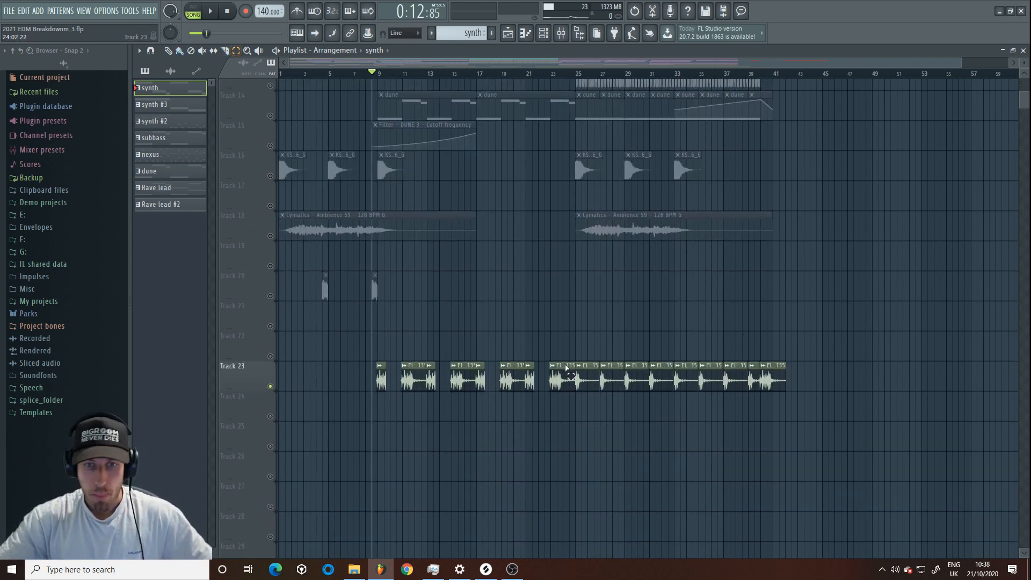
left_click_drag(480, 383, 856, 382)
scroll(797, 391, "up", 5)
scroll(797, 391, "down", 4)
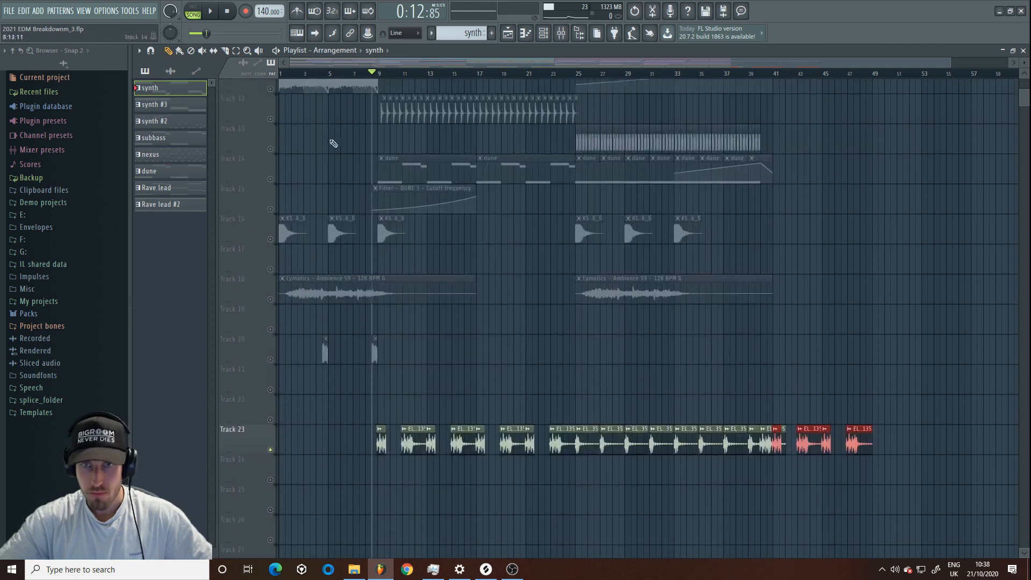
- Move the overlapping vocal clip near bar 40 from Track 23 down to Track 24 and slice off its tail
left_click(778, 440)
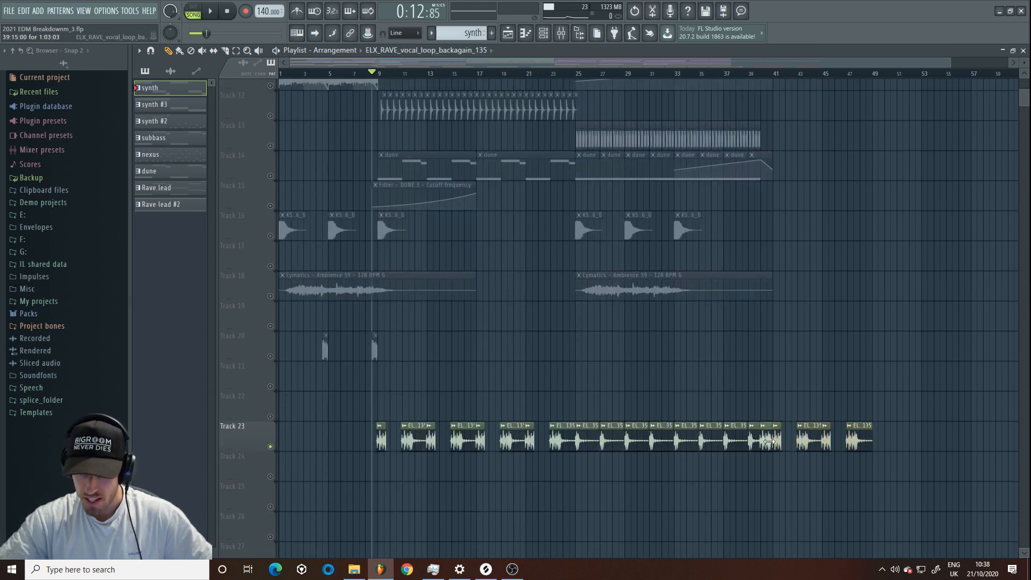
left_click_drag(770, 441, 769, 473)
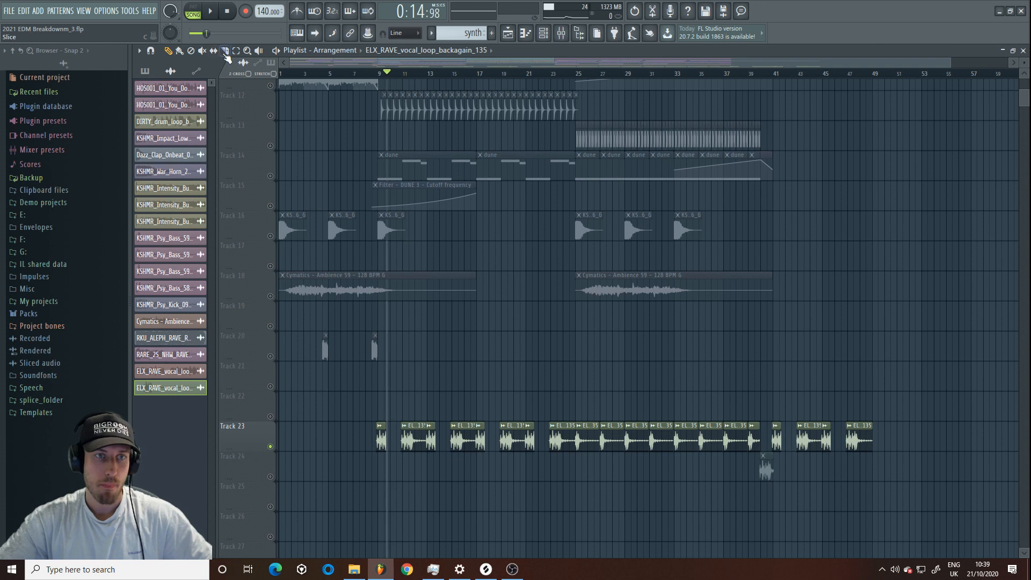
left_click(225, 53)
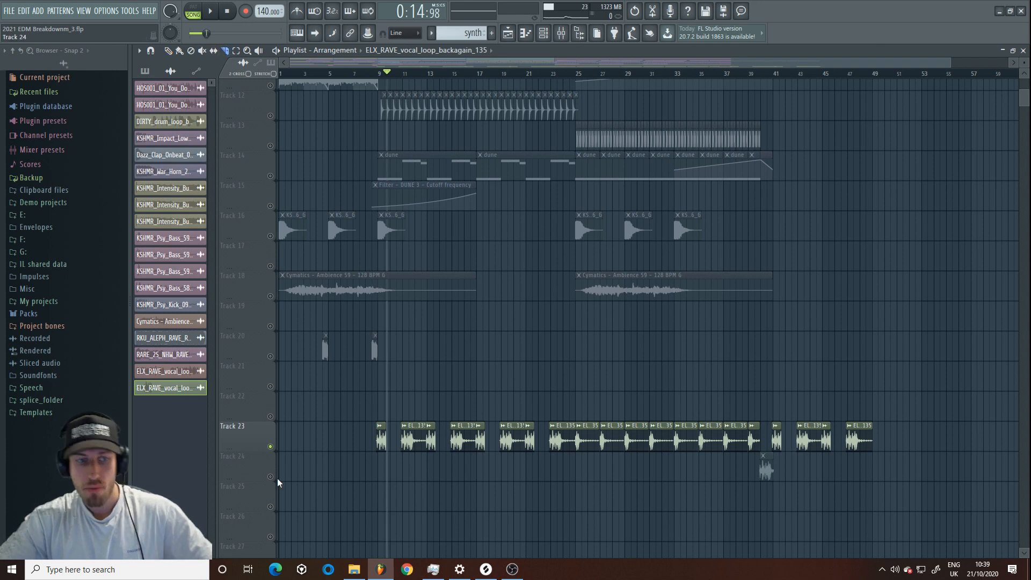
left_click_drag(771, 456, 777, 486)
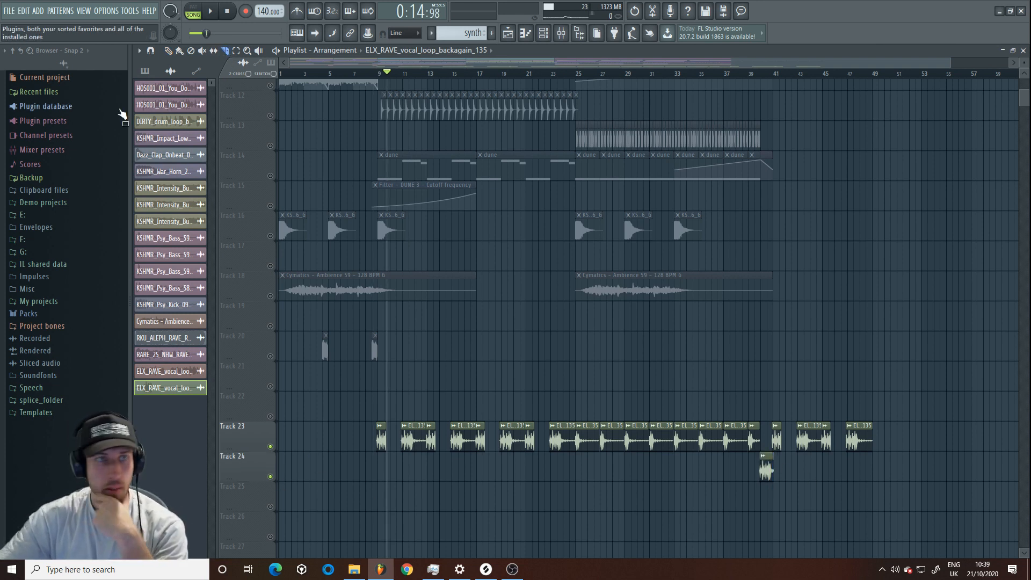
left_click(180, 52)
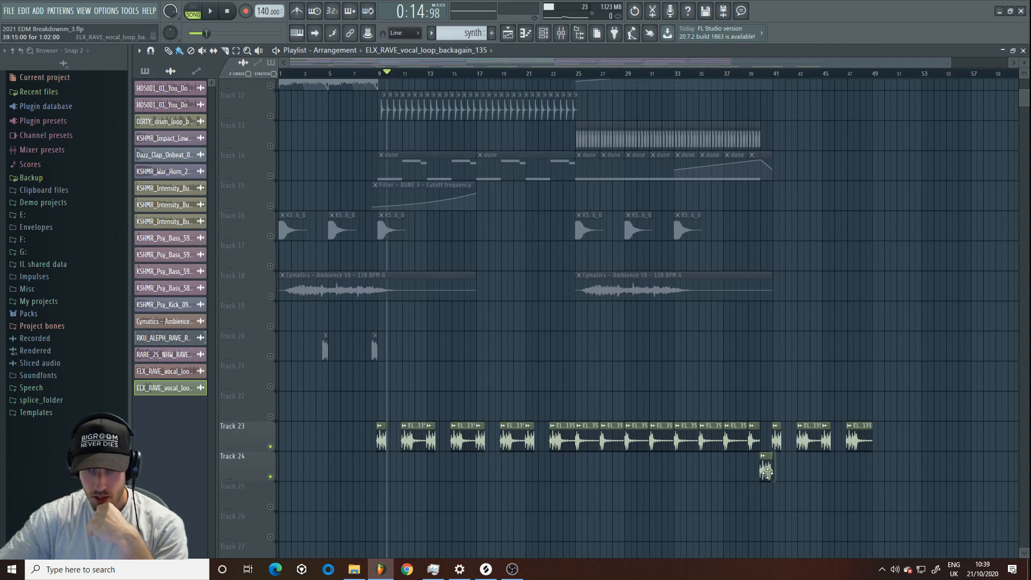
- Move the sliced vocal clip from Track 24 up to Track 23 just before bar 41 and play the transition from bar 40
left_click_drag(772, 469, 768, 441)
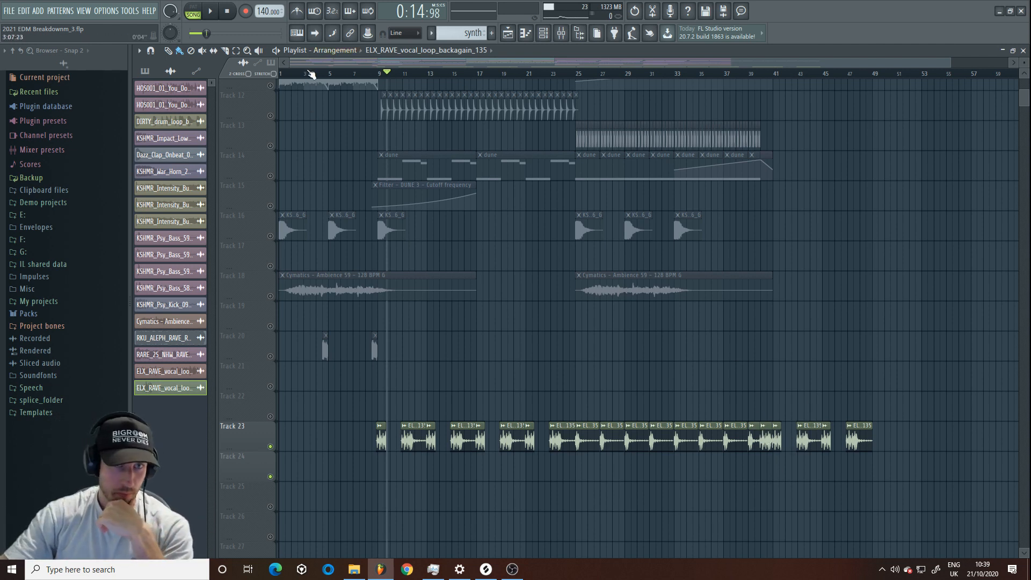
left_click_drag(292, 63, 627, 129)
scroll(546, 304, "up", 6)
left_click(511, 74)
scroll(548, 231, "down", 6)
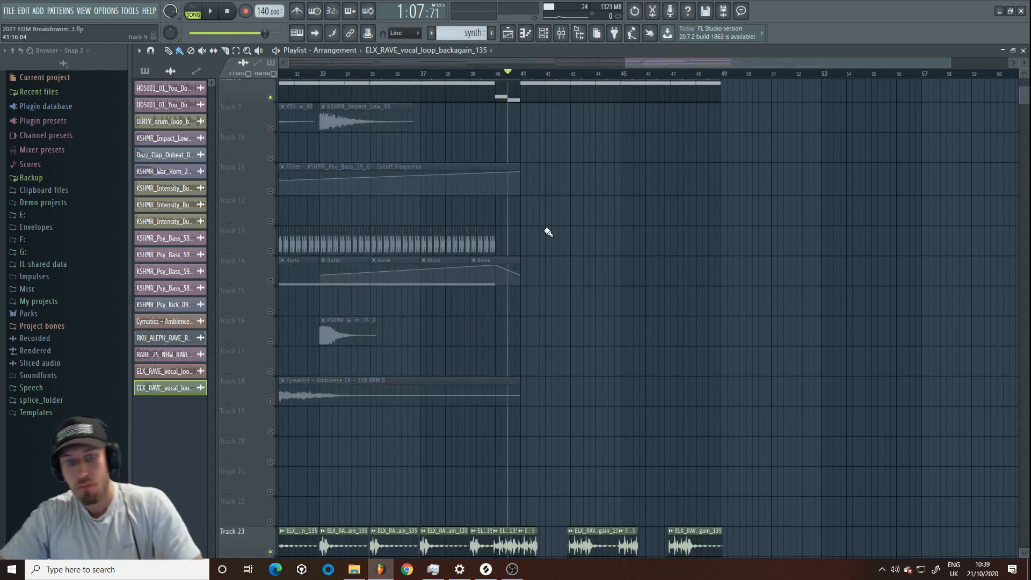
key("space")
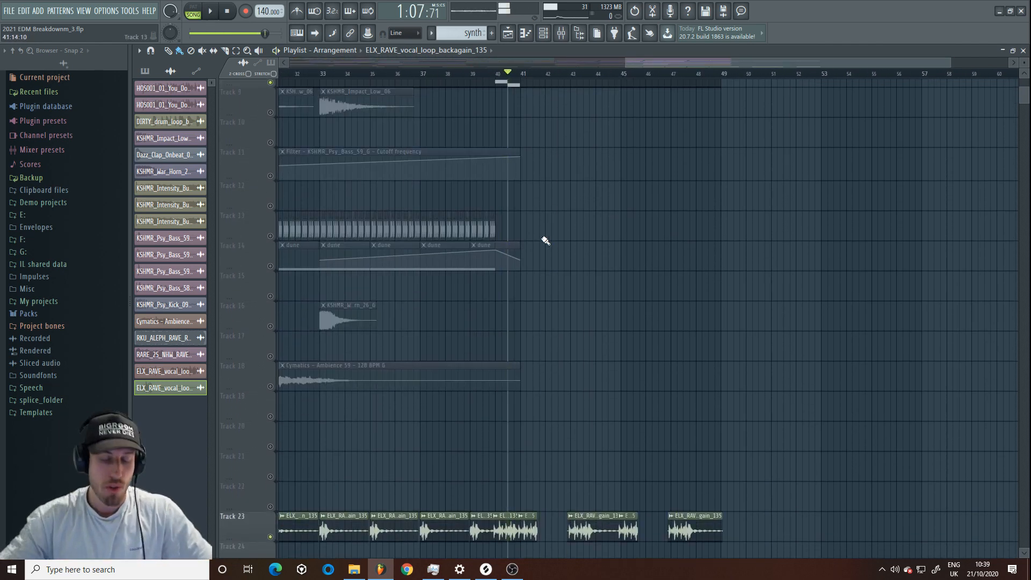
scroll(547, 398, "down", 5)
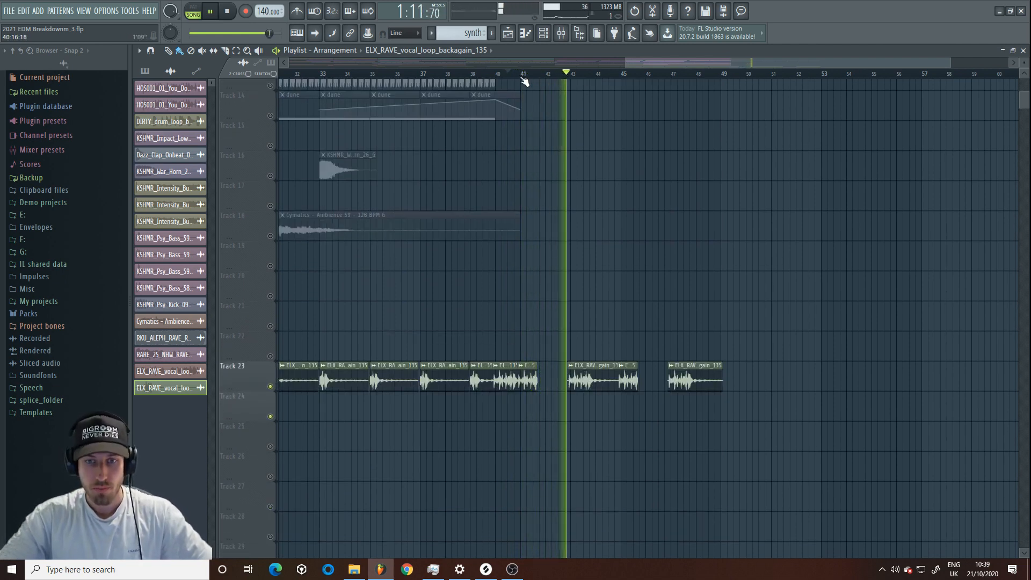
scroll(523, 79, "up", 2)
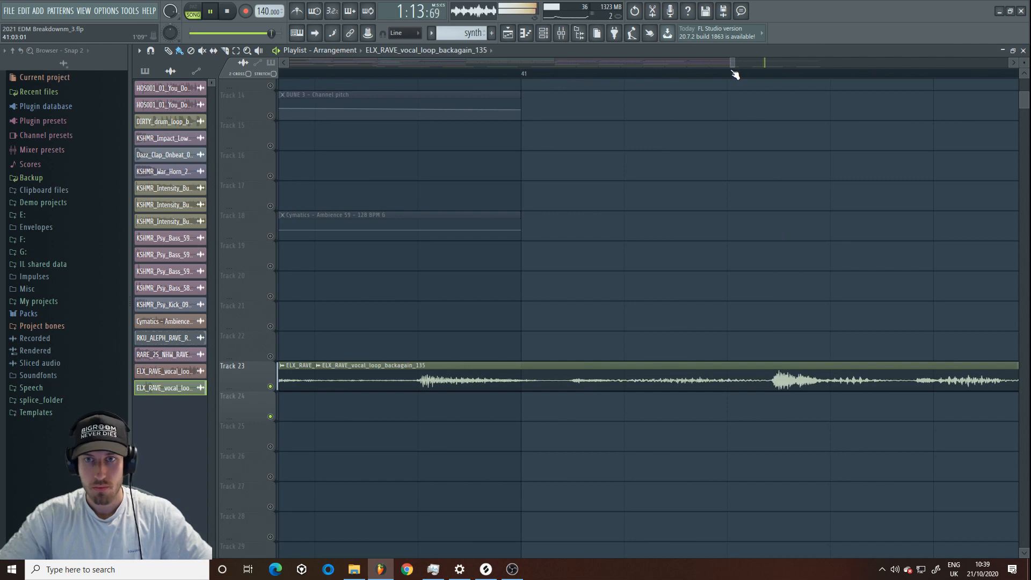
left_click_drag(736, 63, 961, 63)
scroll(586, 204, "up", 3)
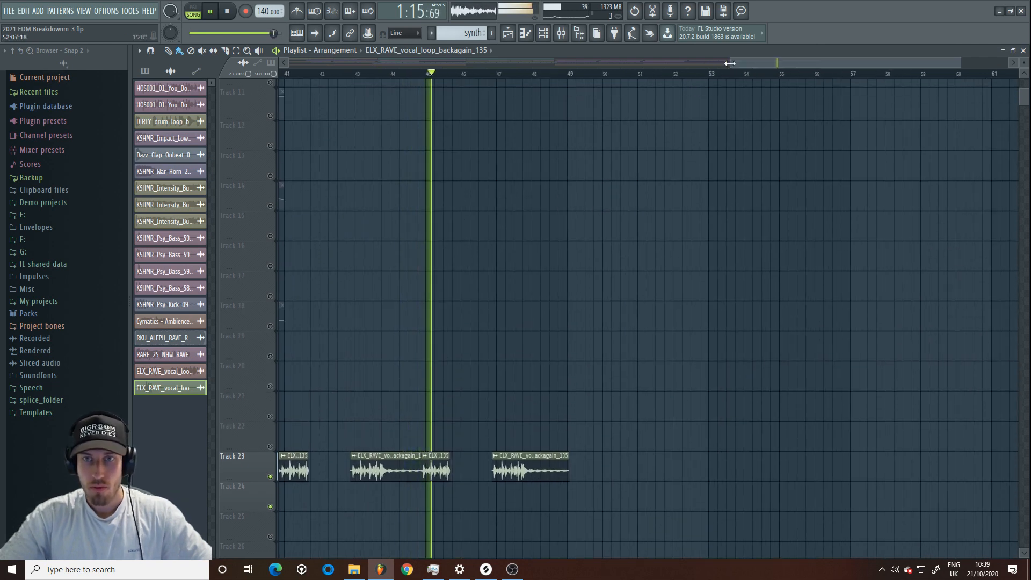
left_click_drag(730, 63, 655, 63)
scroll(629, 266, "up", 10)
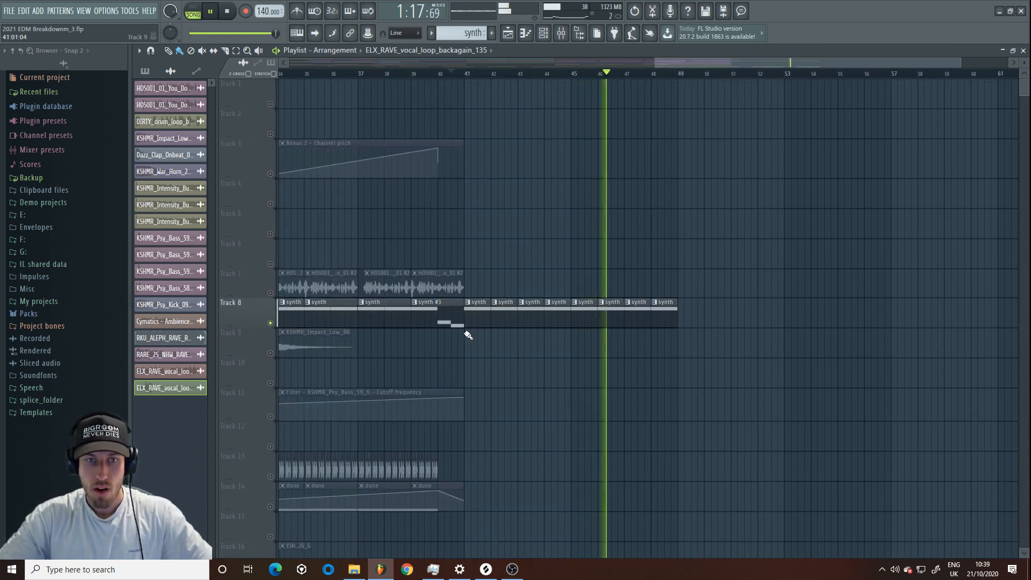
- Place a one-bar synth #3 clip at bar 47 on Track 9 and delete the synth clip above it on Track 8
left_click(459, 324)
key("space")
left_click(599, 338)
left_click_drag(600, 344, 625, 346)
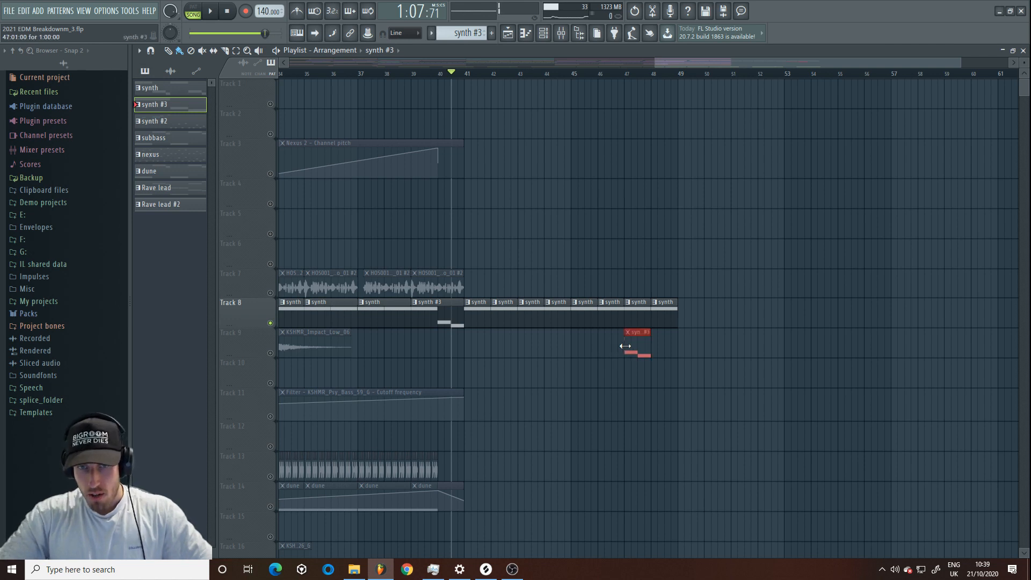
right_click(638, 315)
- Select bars 41 to 48 as the loop range and play the arrangement from bar 46
left_click_drag(470, 73, 676, 76)
scroll(677, 299, "down", 4)
scroll(636, 173, "up", 2)
scroll(630, 458, "down", 4)
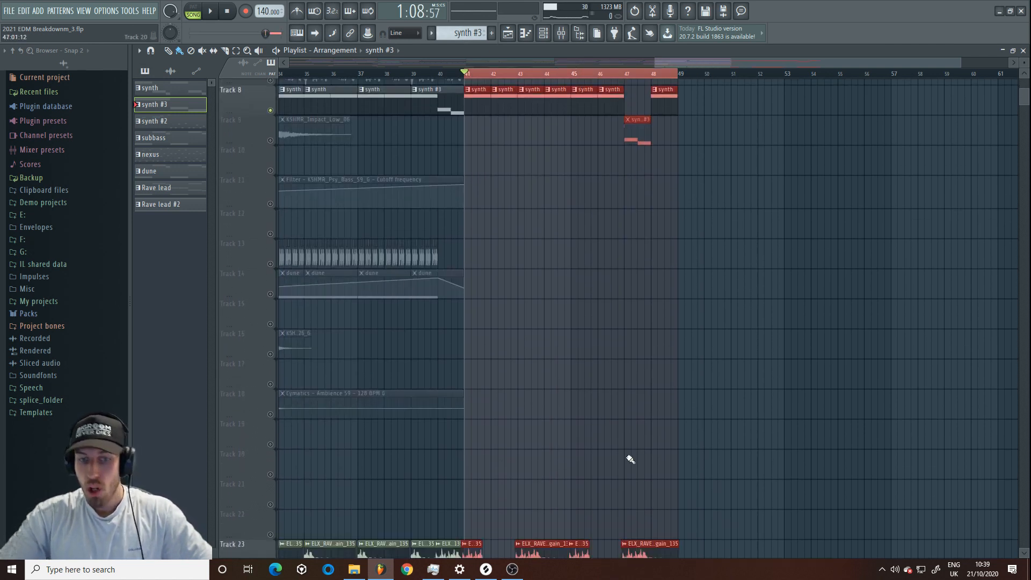
scroll(709, 383, "up", 3)
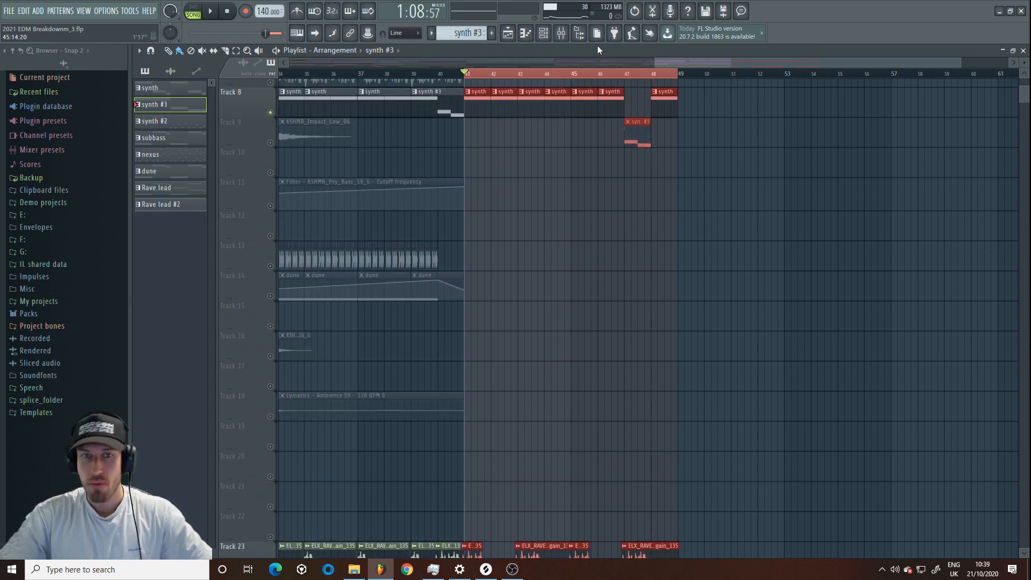
left_click(600, 75)
key("space")
left_click(676, 209)
right_click(679, 210)
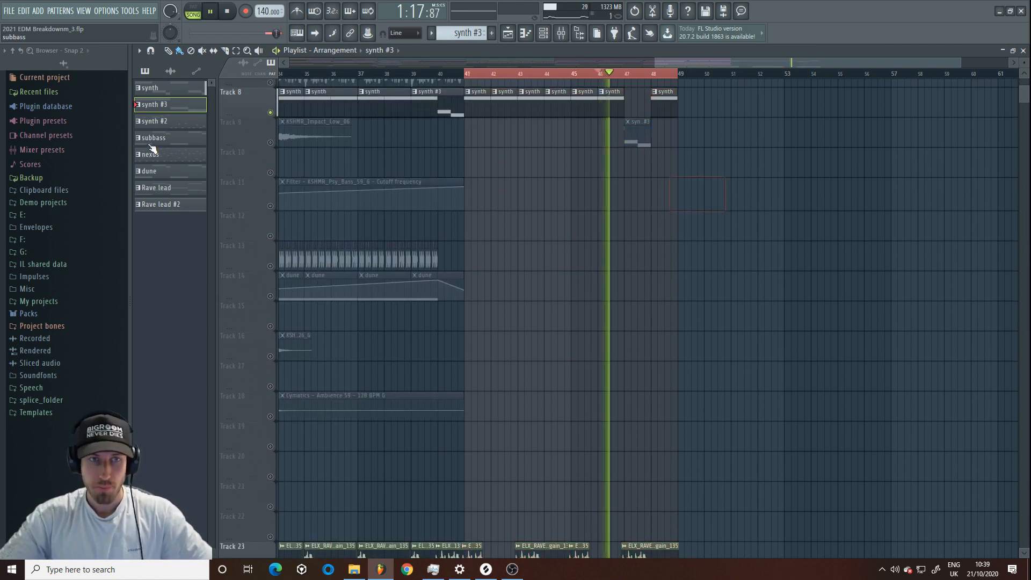
- Unmute Track 9 and move its synth #3 clip up into the gap at bar 47 on Track 8
left_click(270, 143)
left_click_drag(640, 134, 640, 106)
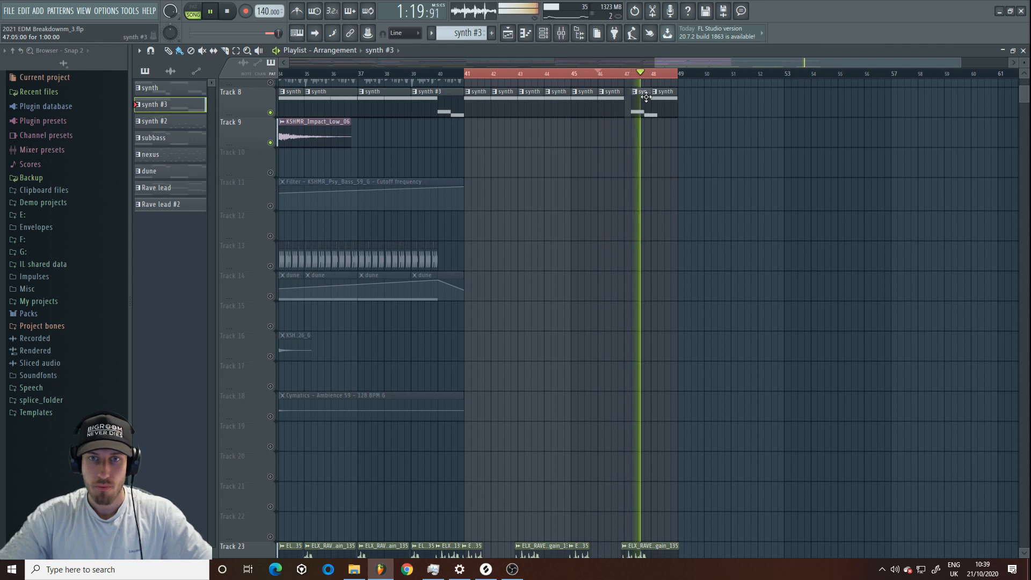
key("space")
scroll(674, 179, "down", 2)
key("space")
scroll(676, 156, "up", 4)
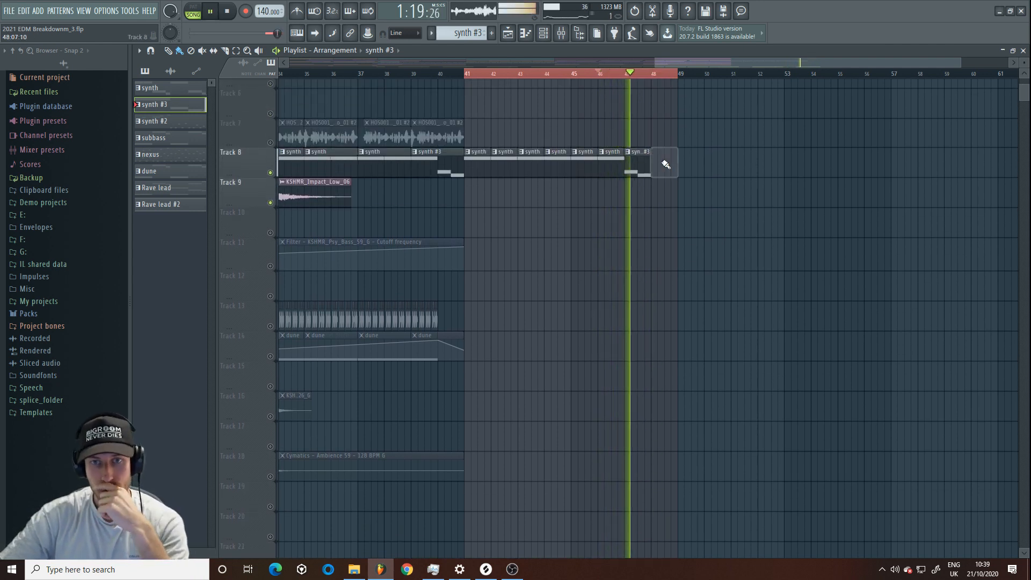
- Delete the synth clip at bar 48 and extend a unique version of the bar 47 synth #3 clip into its place
right_click(664, 161)
key("space")
left_click(628, 152)
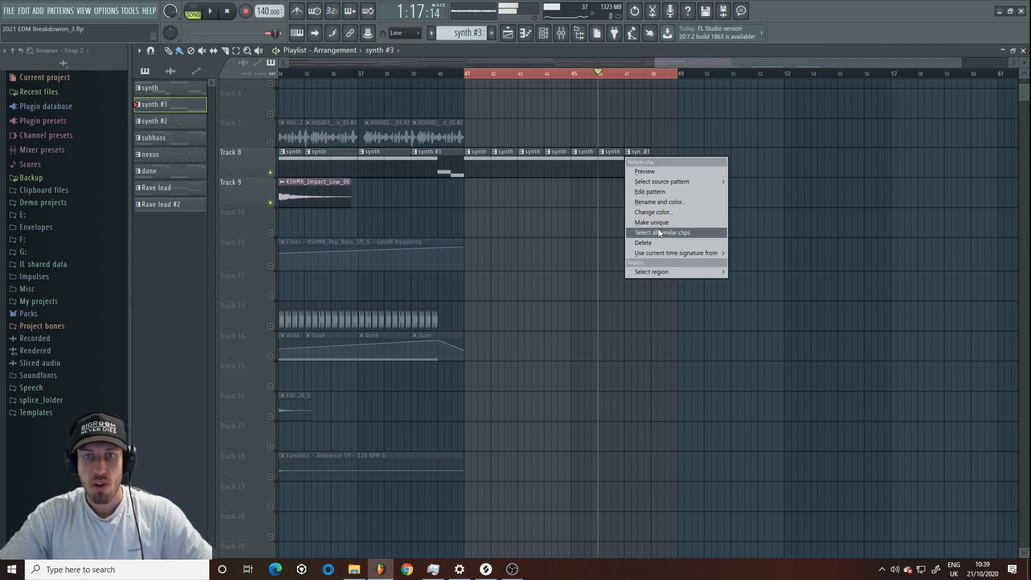
left_click(659, 228)
left_click_drag(651, 164, 671, 165)
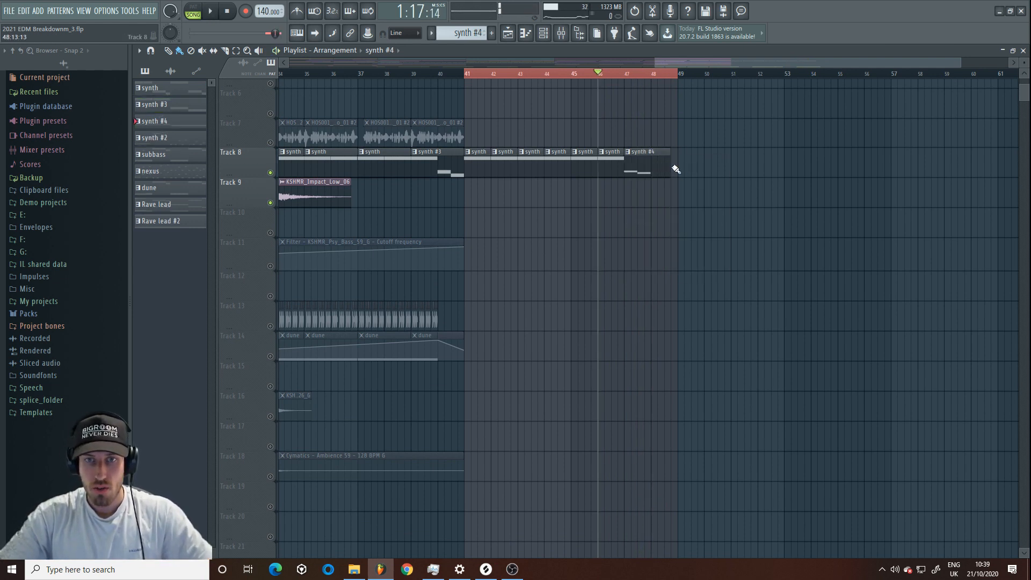
- Lengthen the D#5 and D5 notes of synth #4 to one full bar each and play the result from bar 46
double_click(666, 165)
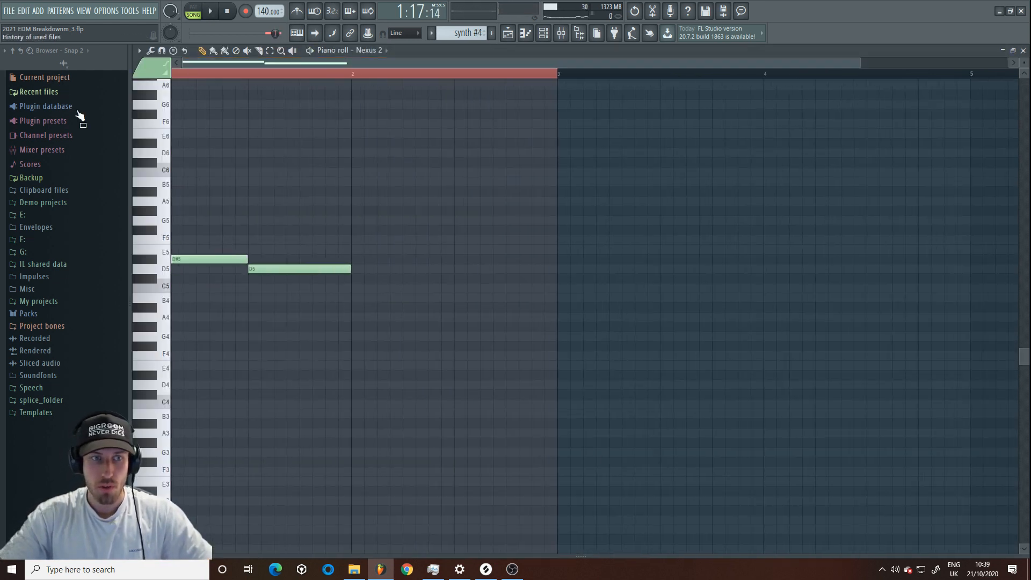
left_click_drag(273, 259, 582, 272)
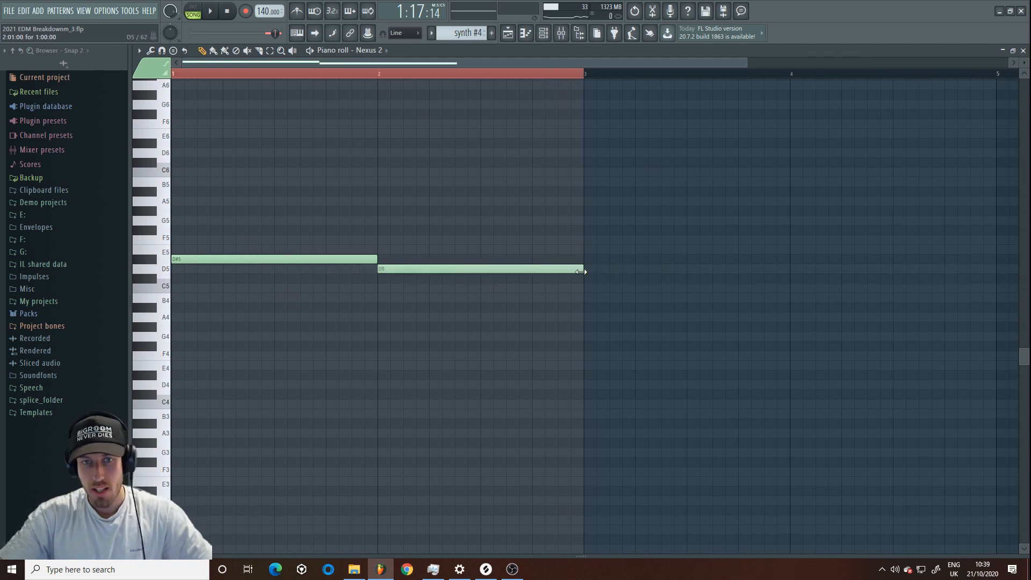
key("F5")
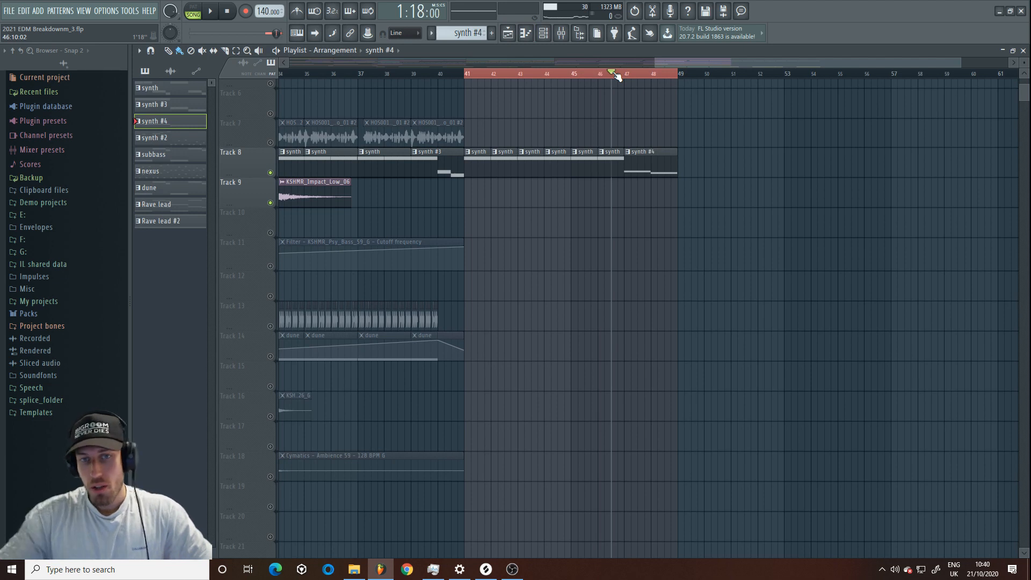
key("space")
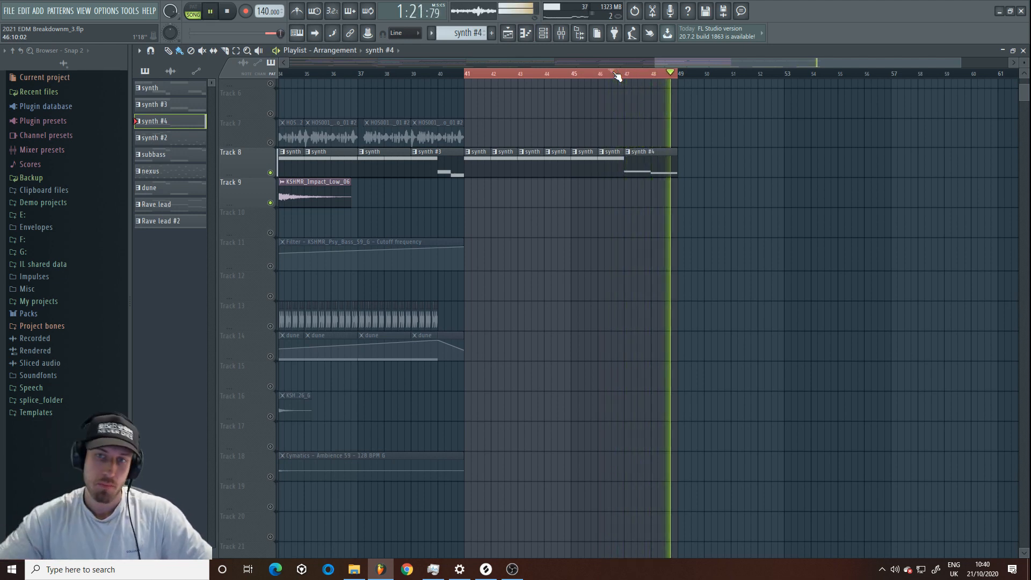
scroll(644, 204, "down", 6)
left_click_drag(678, 71, 466, 72)
key("space")
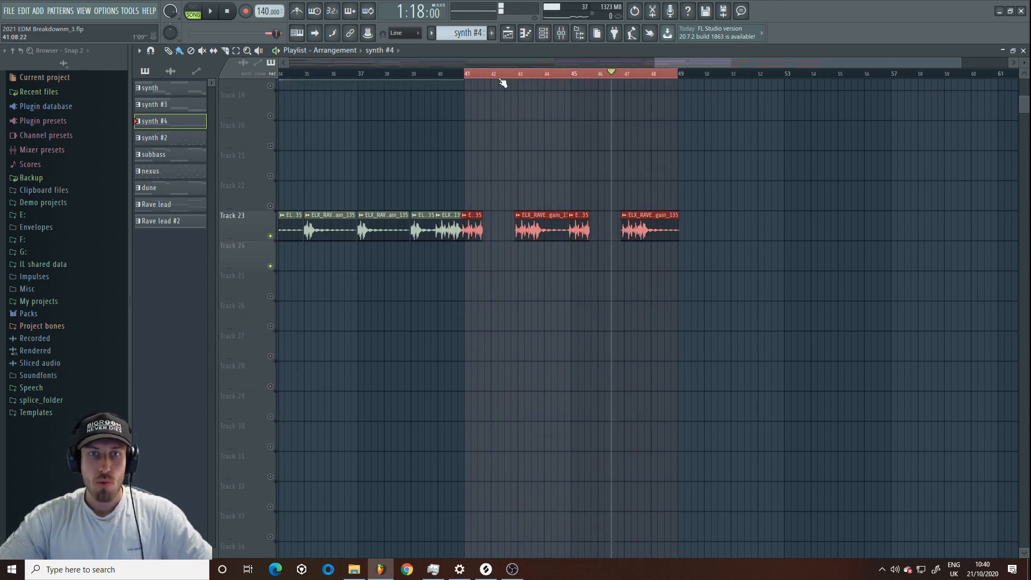
- Load the Kickstart plugin into effect slot 10 of the Vocal mixer track
left_click(569, 35)
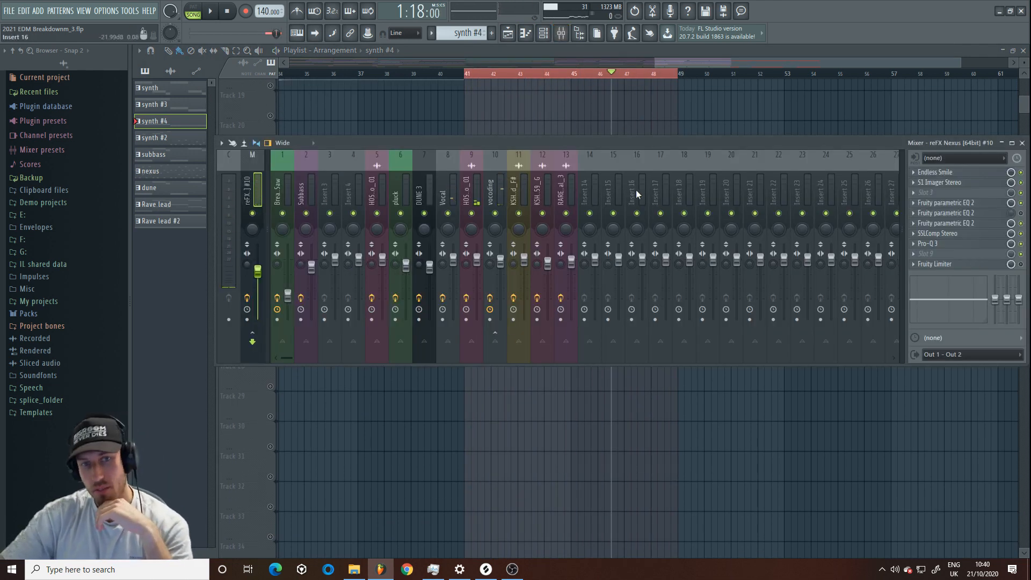
left_click(455, 188)
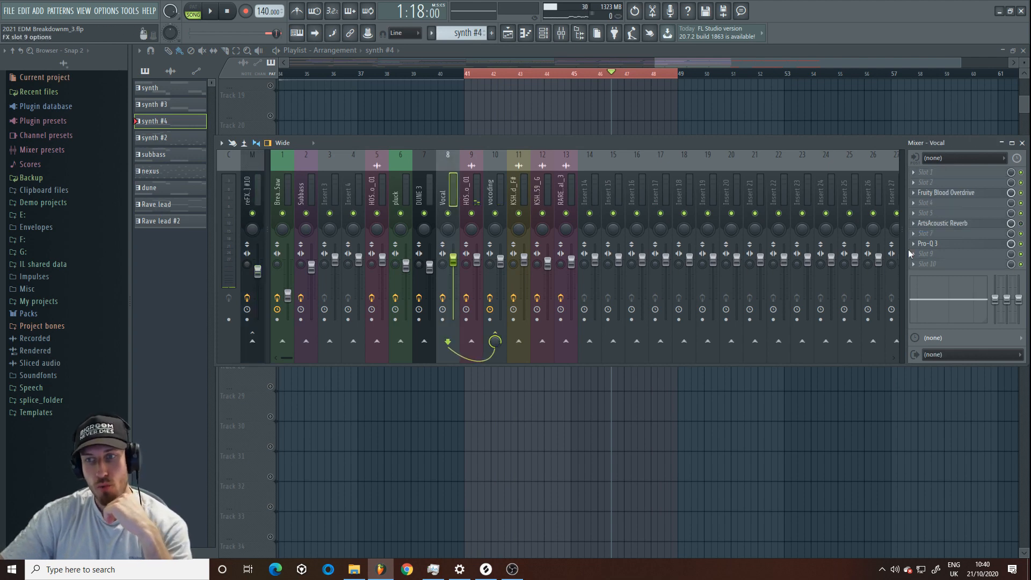
left_click(949, 263)
left_click(647, 302)
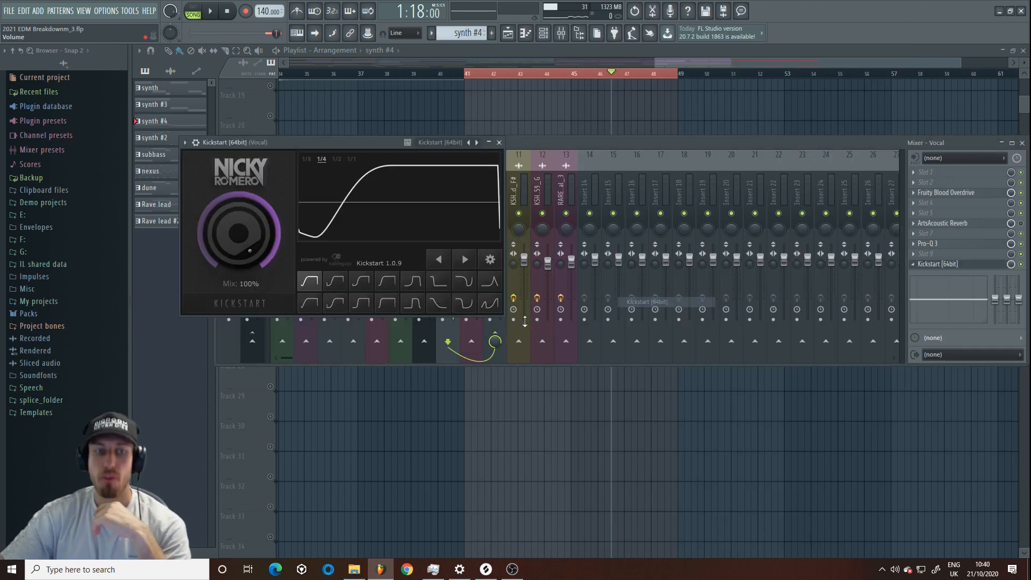
- Audition several Kickstart ducking curves on the playing vocal with the metronome on, ending with the first curve
left_click(315, 305)
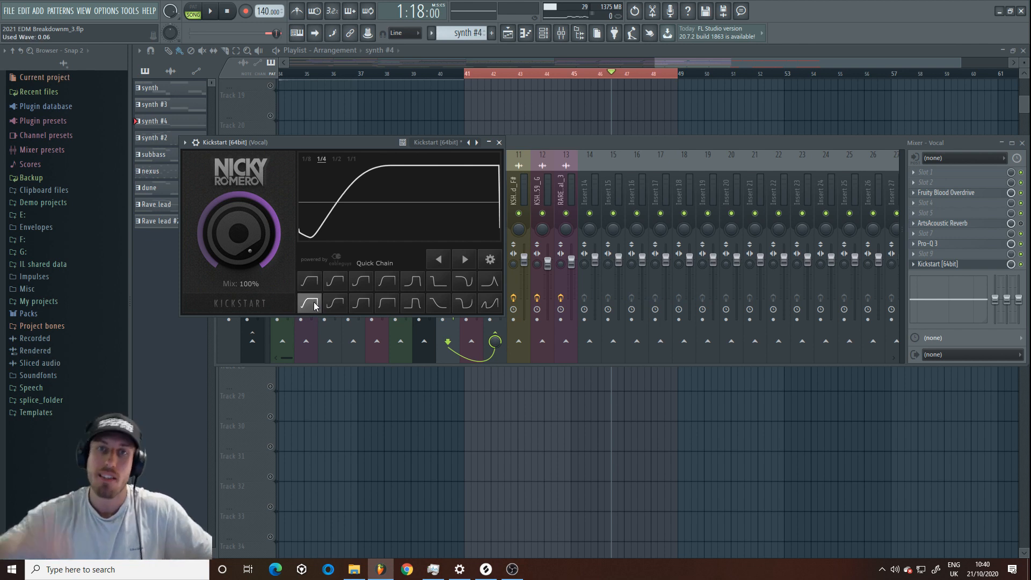
left_click(357, 278)
key("space")
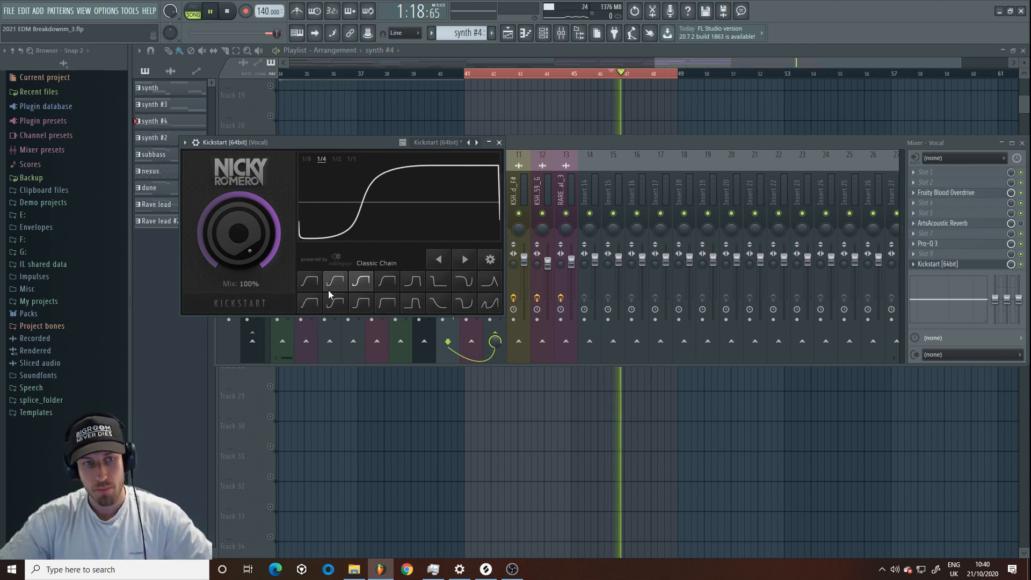
left_click(315, 284)
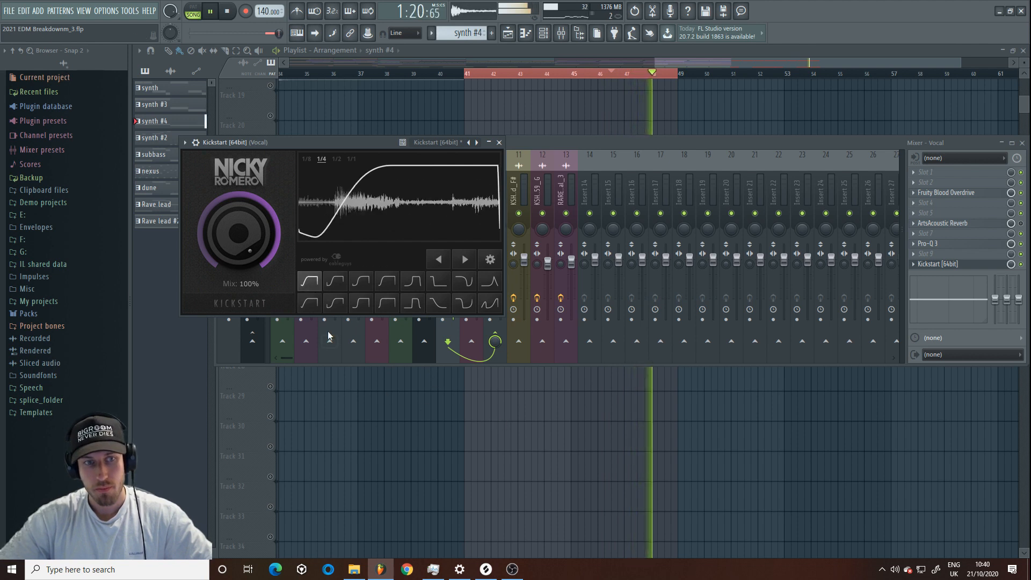
left_click(312, 305)
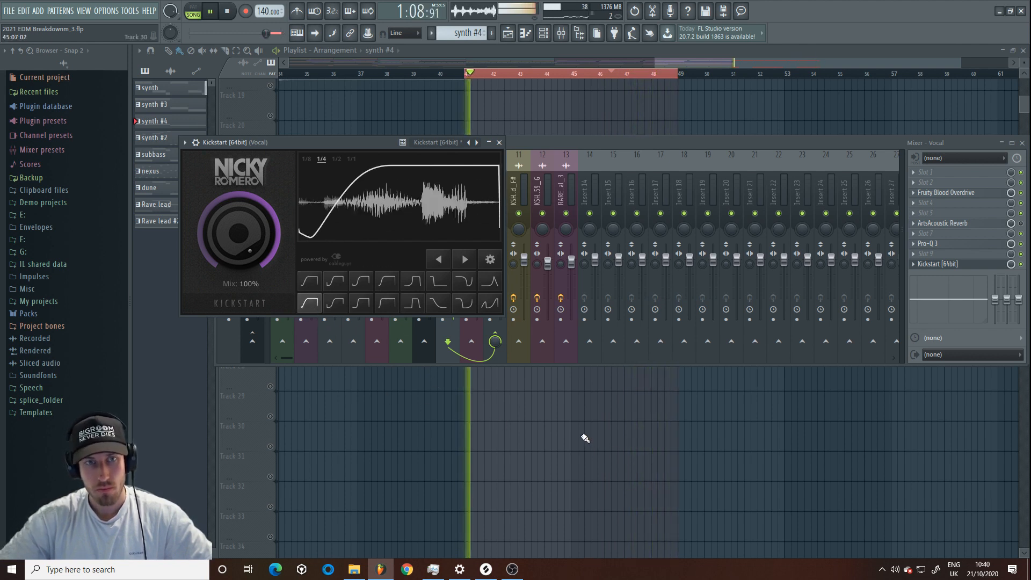
left_click(297, 12)
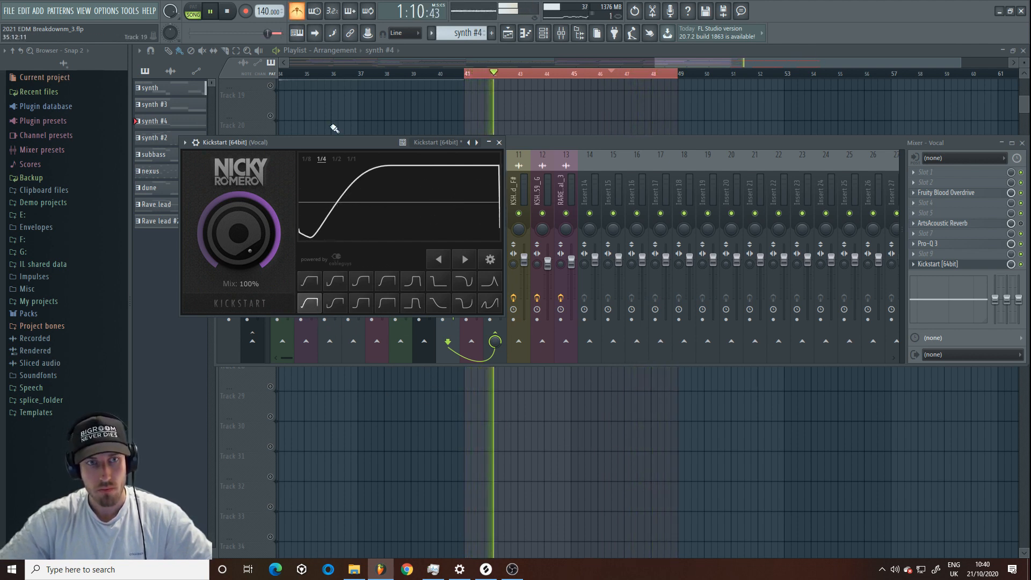
left_click(312, 290)
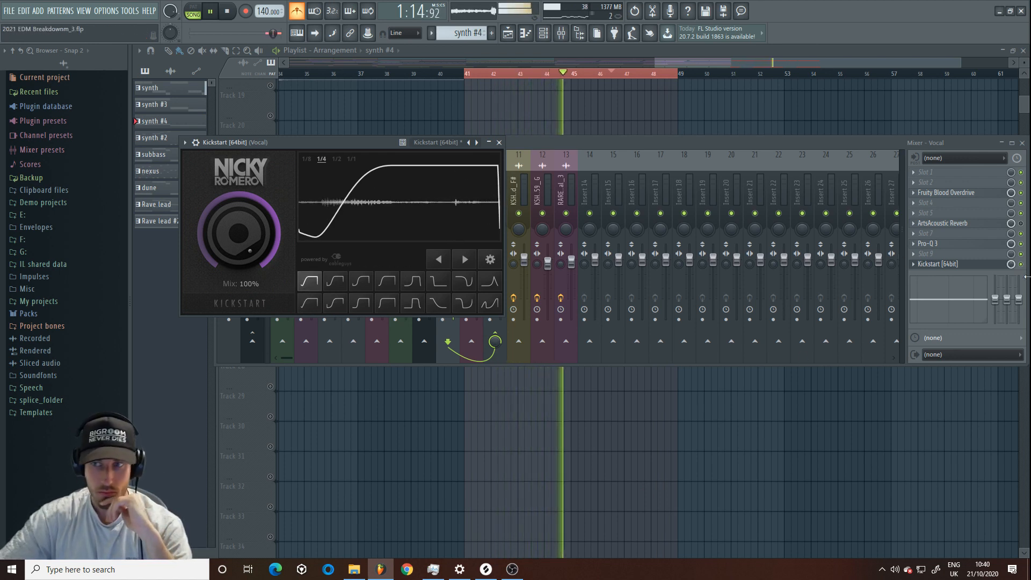
- Lower Kickstart's slot mix level on the Vocal track while comparing curves, and choose the first curve again
left_click_drag(1011, 264, 1011, 275)
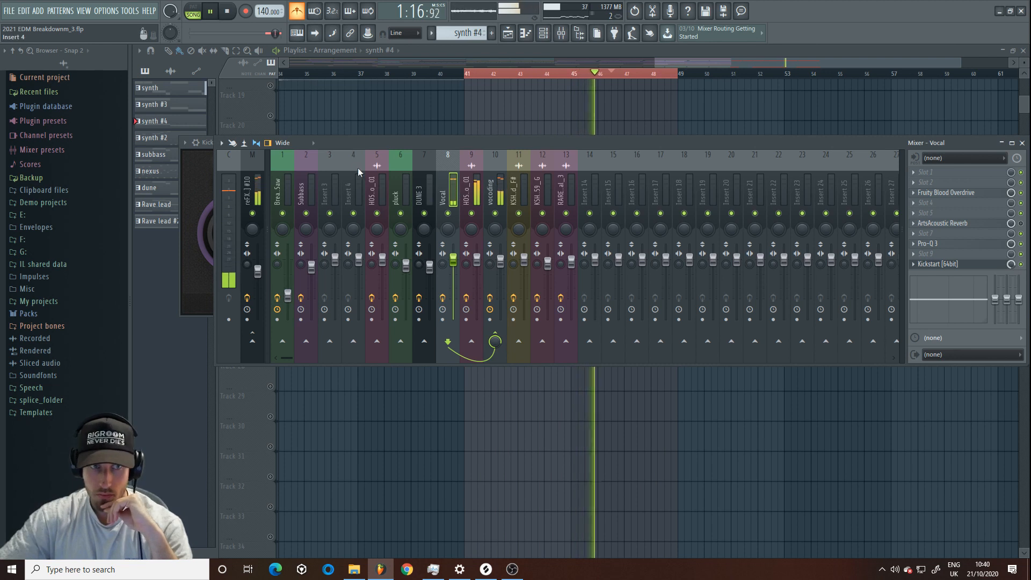
left_click(206, 165)
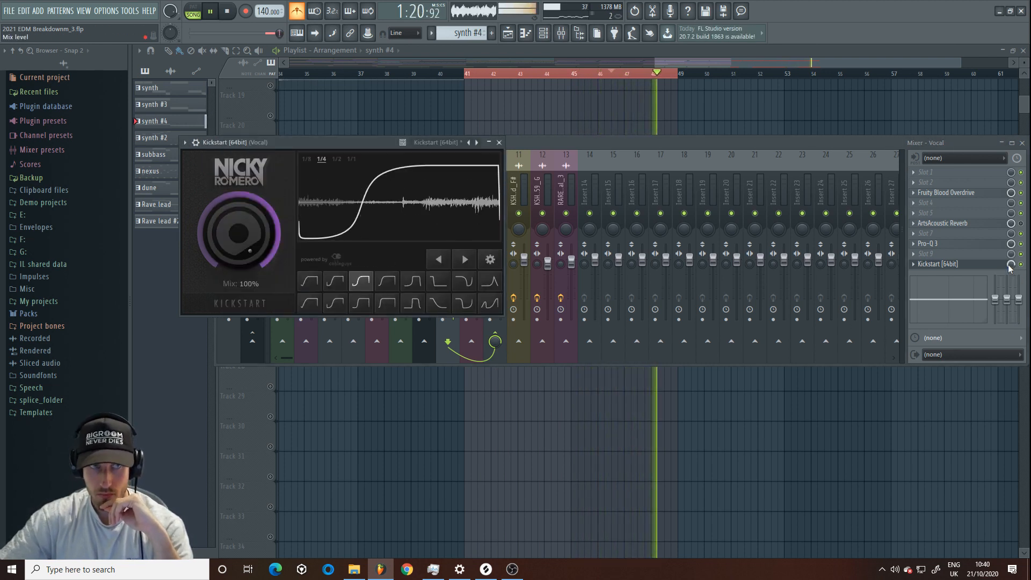
left_click_drag(1010, 265, 1010, 260)
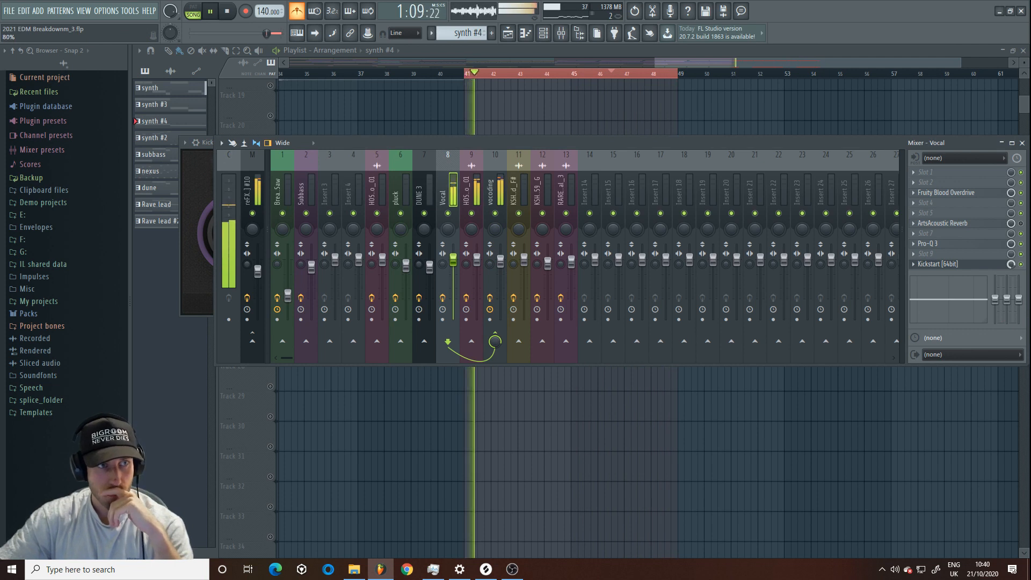
left_click(212, 263)
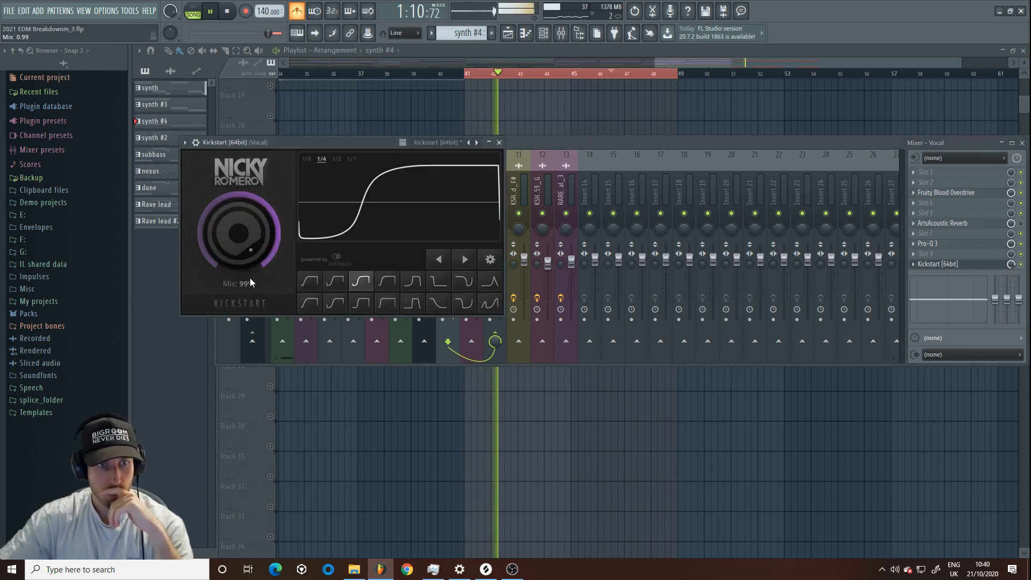
left_click(303, 281)
left_click_drag(1010, 265, 1011, 262)
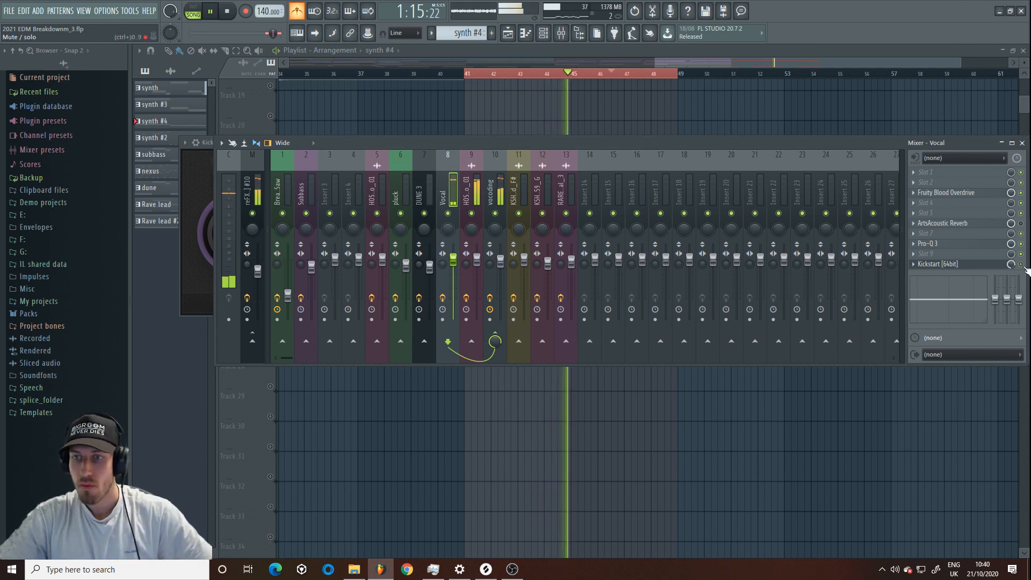
- Stop playback and create an automation clip for Kickstart's mute/solo switch across bars 41 to 48
key("space")
right_click(1022, 265)
left_click(1011, 349)
left_click(510, 107)
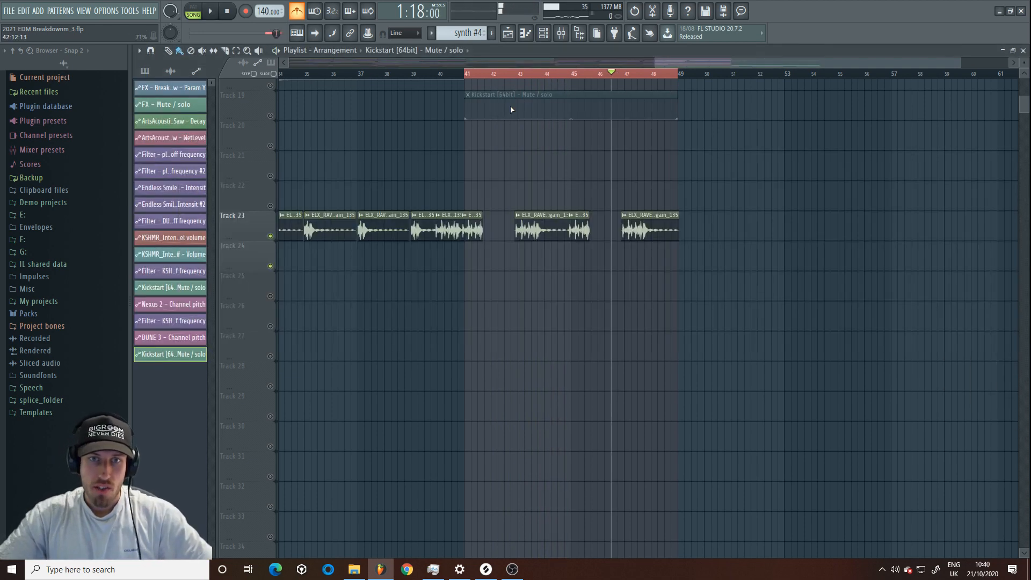
- Flatten the Kickstart mute/solo automation clip at its maximum value across bars 41 to 48 and enable Track 19
scroll(507, 161, "up", 3)
left_click_drag(467, 302, 467, 260)
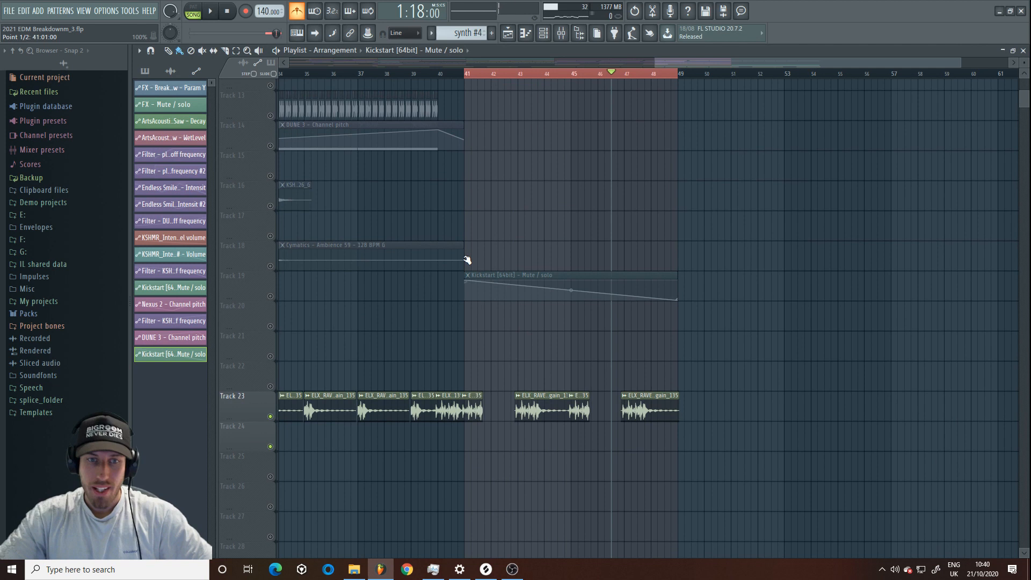
right_click(678, 300)
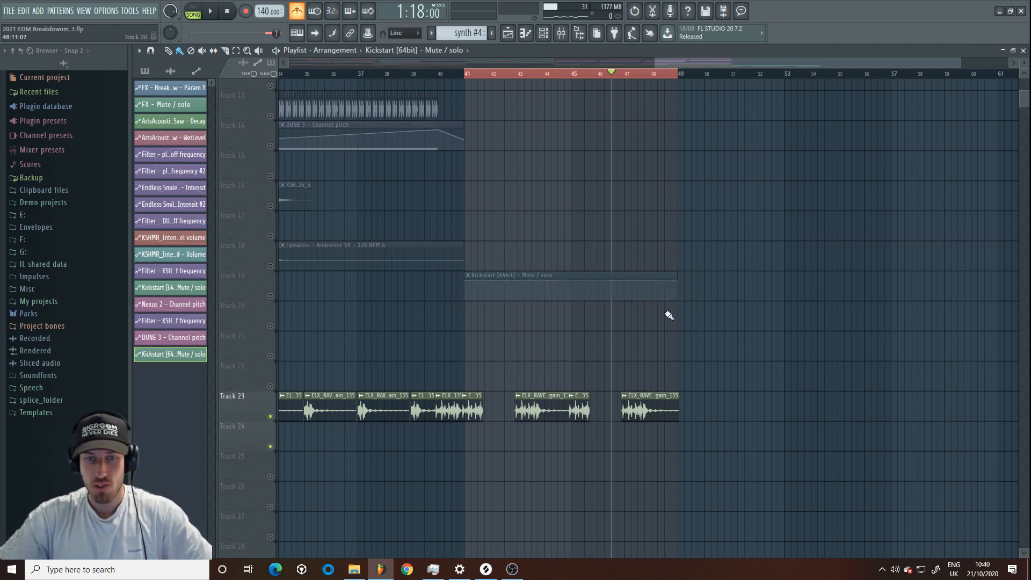
left_click(270, 296)
- Open the MRBLACK sample folder inside kshmr_vip_friends_of_kshmr of the KSHMR Vol 3 pack on drive E:
left_click_drag(494, 76, 570, 61)
scroll(628, 455, "up", 3)
scroll(639, 435, "down", 5)
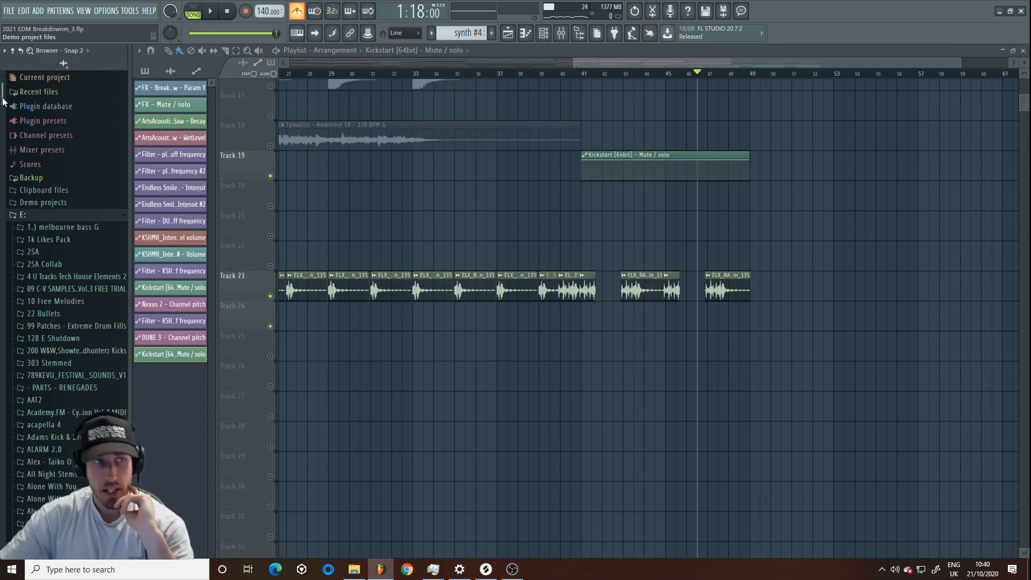
left_click_drag(3, 99, 4, 128)
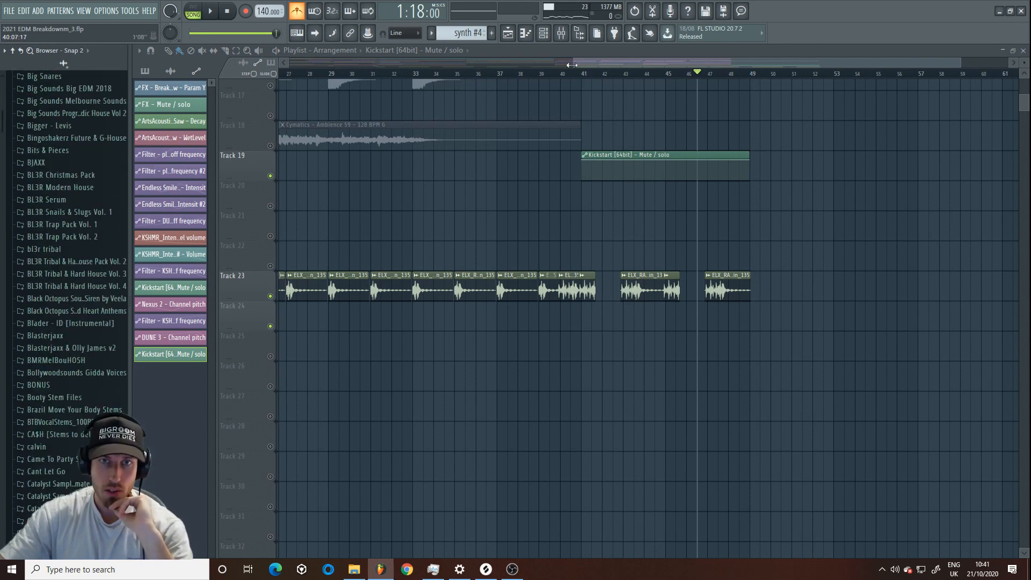
left_click_drag(572, 65, 719, 64)
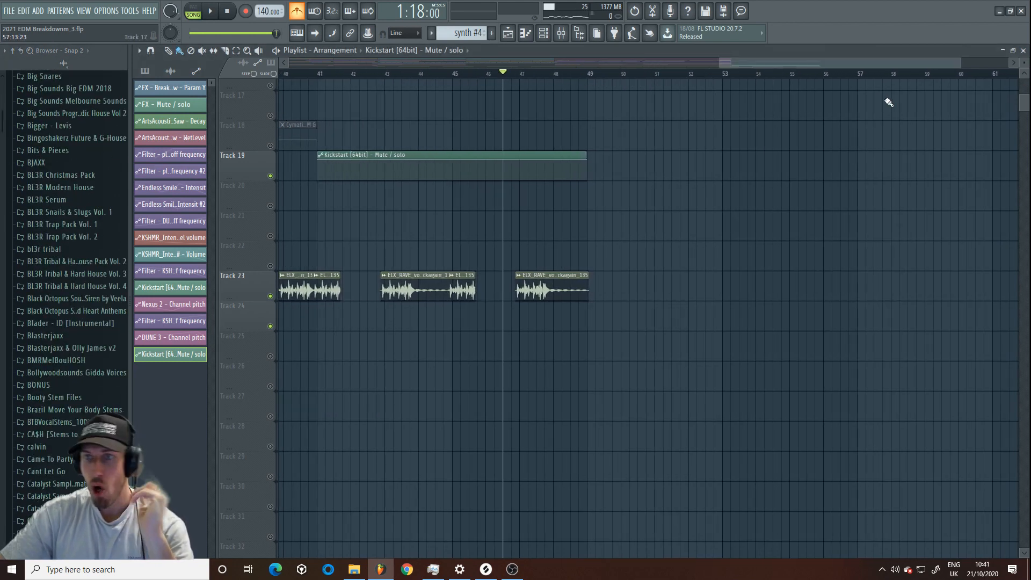
left_click_drag(954, 64, 791, 64)
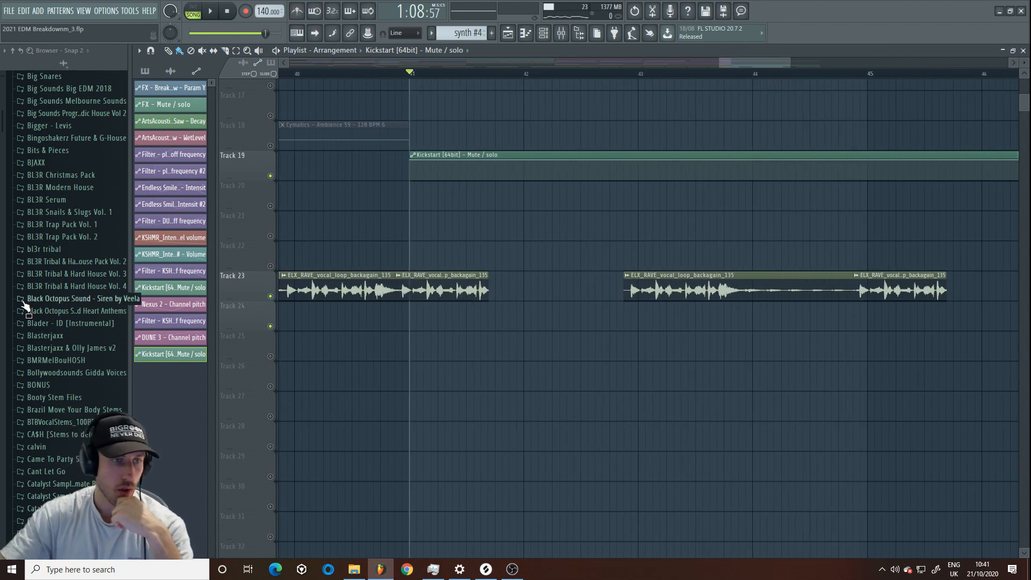
left_click_drag(2, 170, 0, 341)
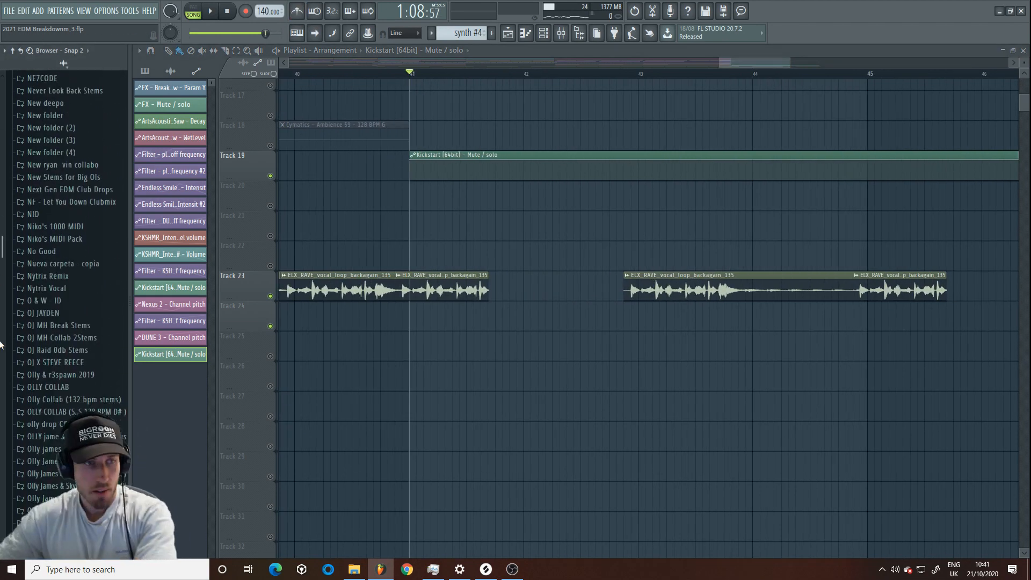
scroll(51, 366, "up", 15)
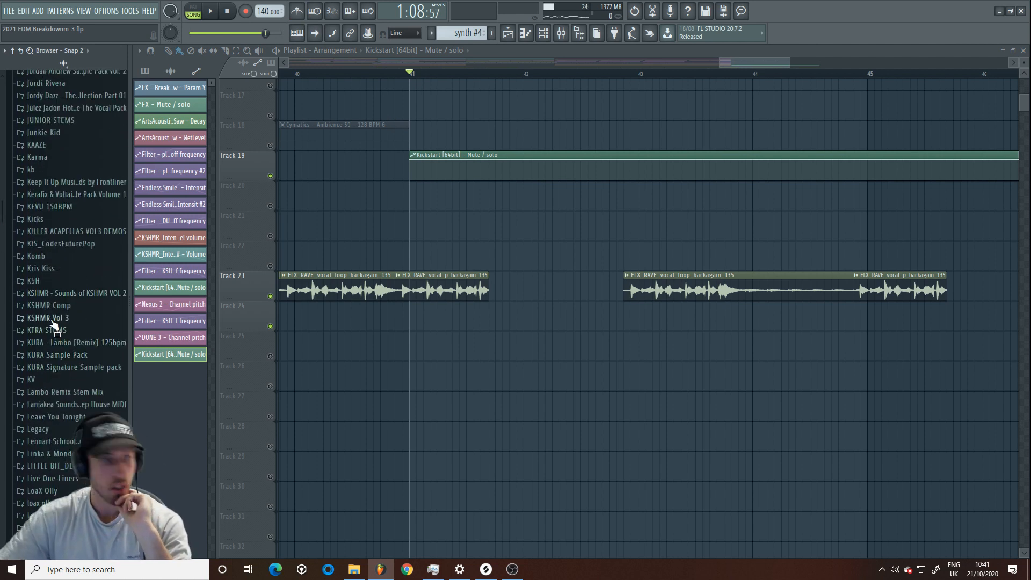
left_click(49, 318)
left_click(63, 418)
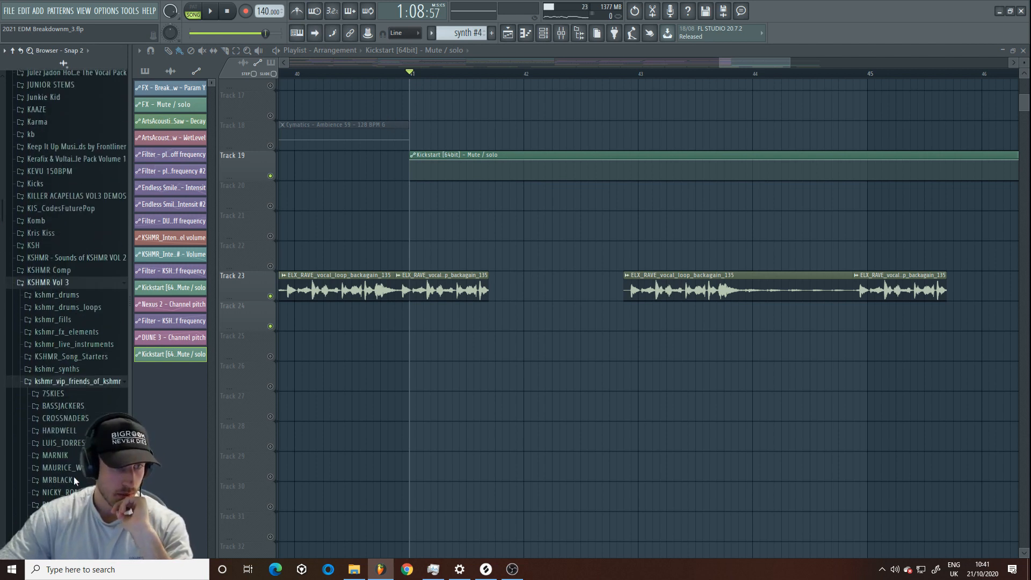
left_click(74, 478)
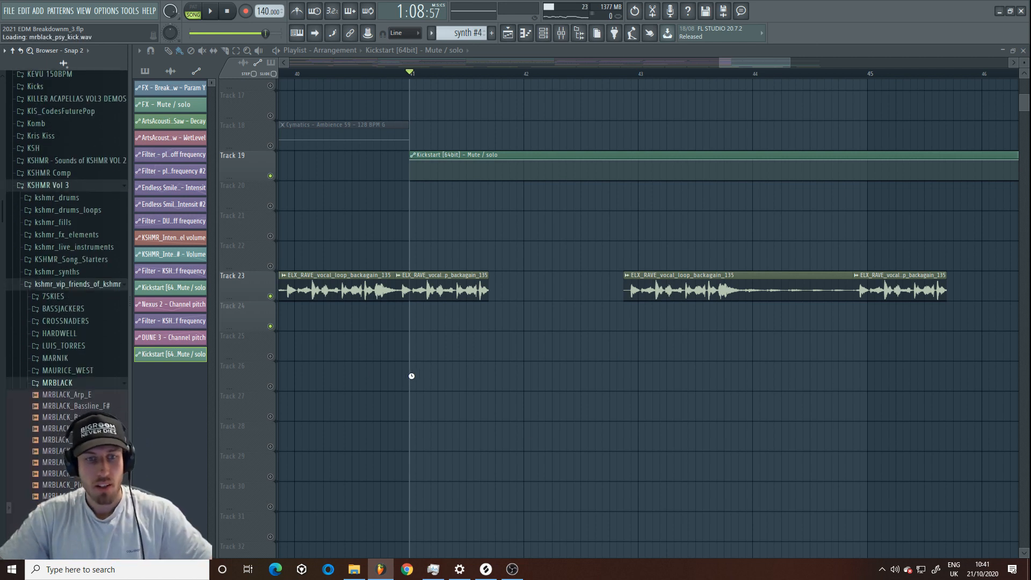
- Paint MRBLACK_Psy_Kick clips on every beat of Track 26 from bar 41 and adjust the sample's volume during playback
left_click_drag(411, 376, 886, 376)
key("space")
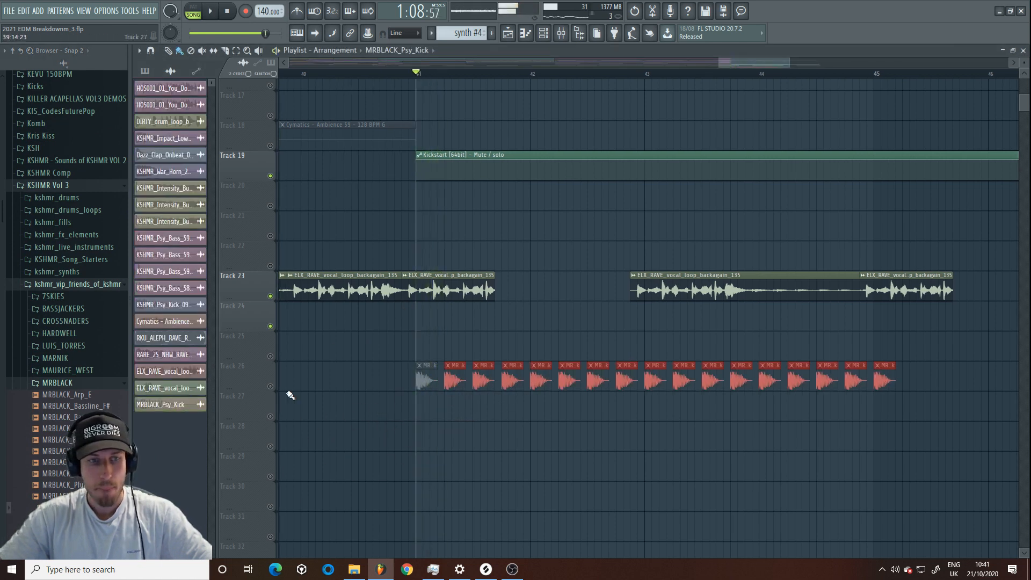
double_click(578, 375)
left_click_drag(374, 132, 374, 130)
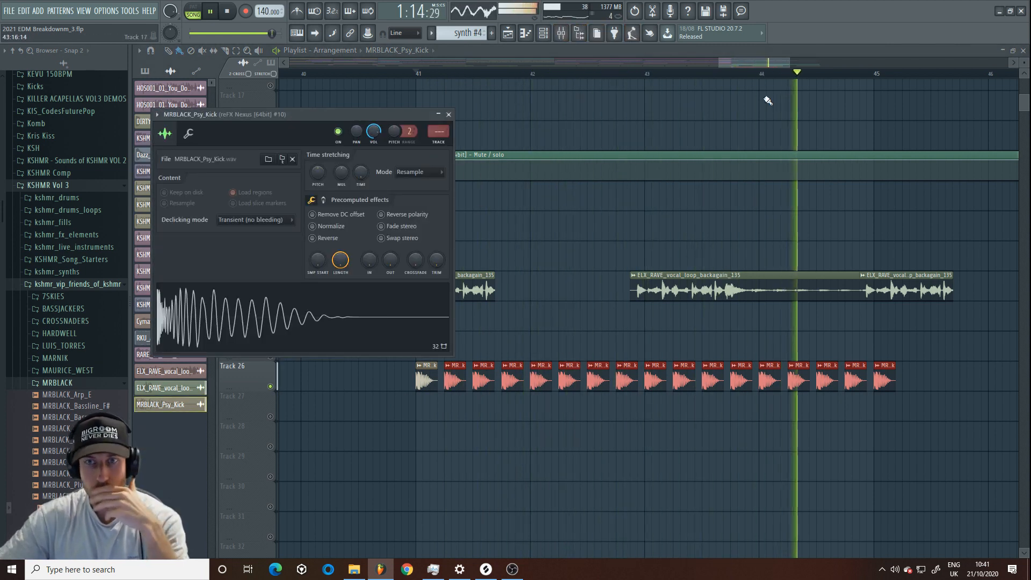
- Extend the psy kick clips on Track 26 to the start of bar 48 and delete the surplus clips
left_click_drag(790, 63, 858, 63)
mouse_move(588, 390)
left_mouse_down()
mouse_move(787, 383)
mouse_move(789, 365)
mouse_move(784, 396)
left_mouse_up()
key("Delete")
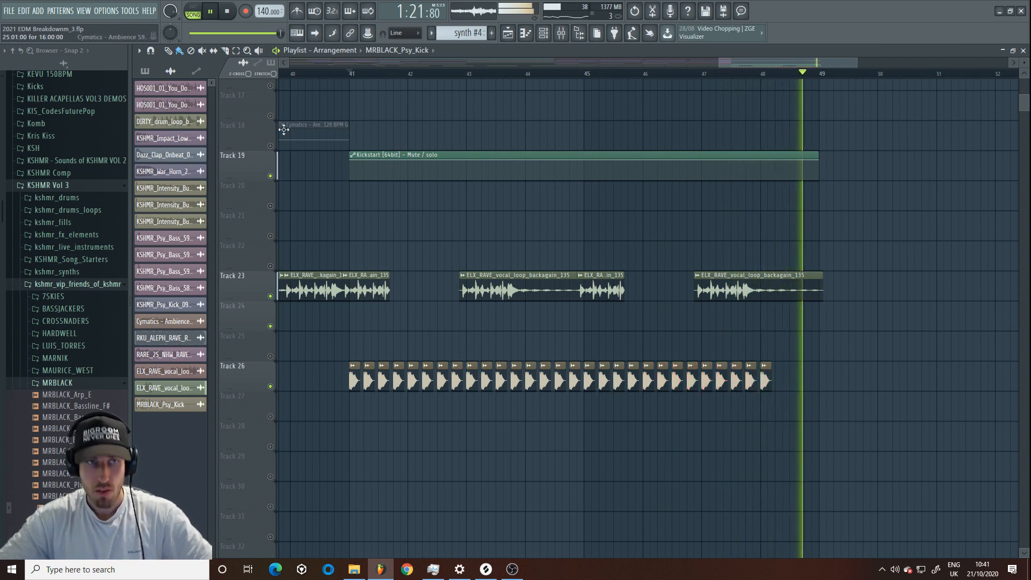
- Select the kick clips and the vocal clips from bar 41 on and duplicate them into the eight bars from bar 49
left_click(237, 51)
key("space")
left_click_drag(362, 387, 789, 371)
left_click_drag(382, 273, 943, 330)
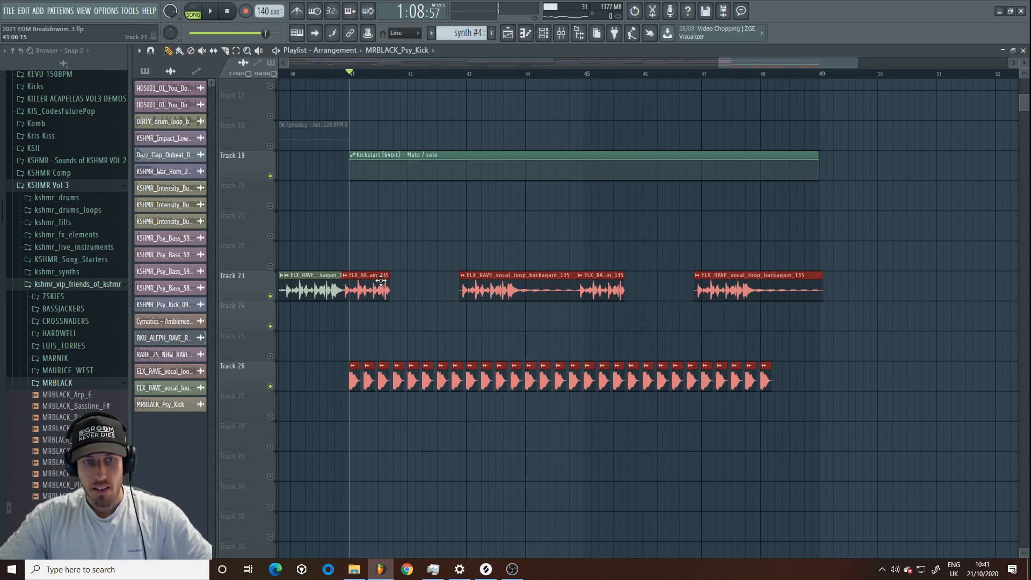
key("ctrl+b")
- Play the section and check the psy kick's channel settings and the audio device settings, closing both
key("space")
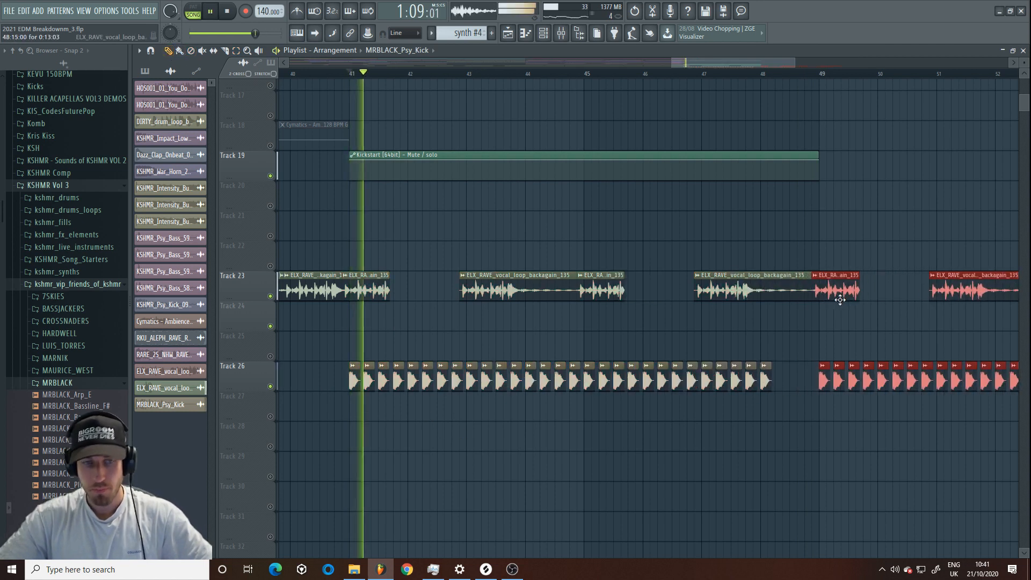
double_click(396, 383)
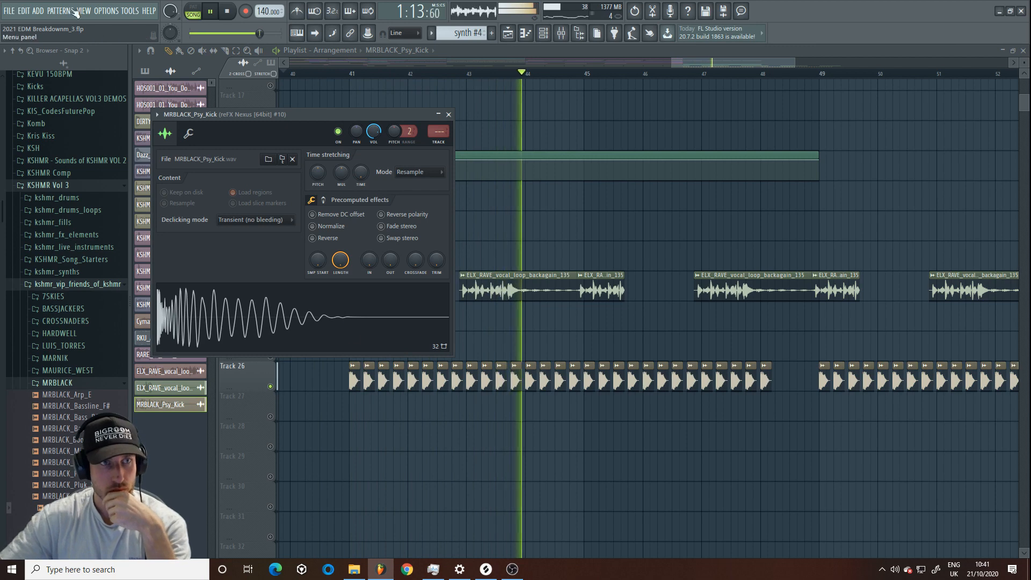
left_click(106, 10)
left_click(124, 40)
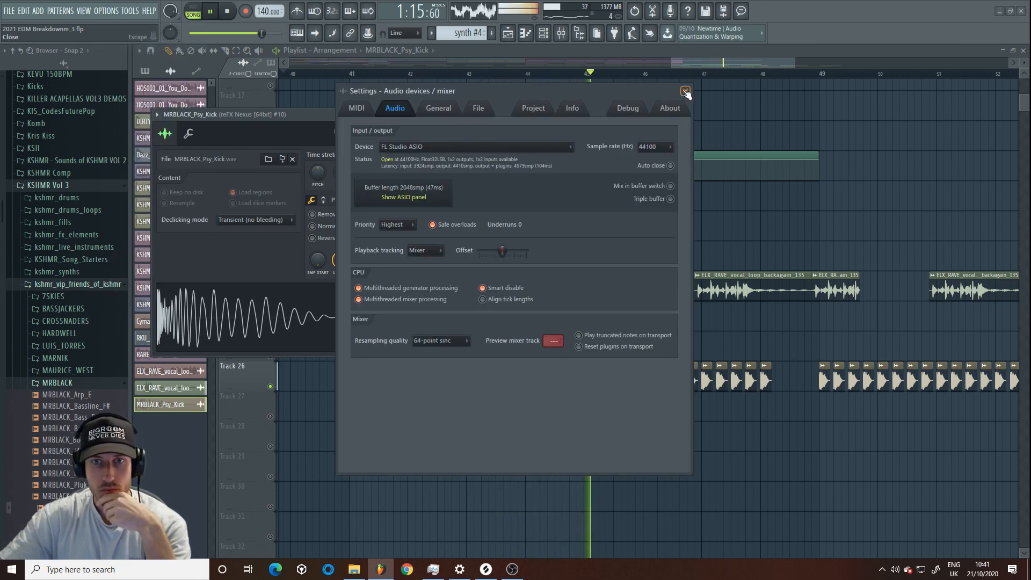
left_click(686, 92)
key("Escape")
key("space")
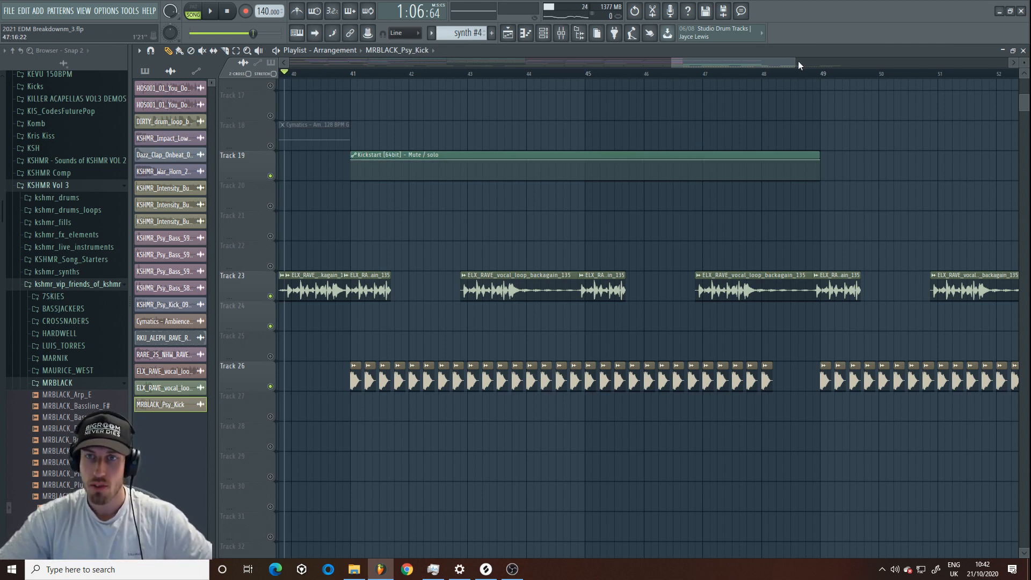
- Open the hardstyle kick samples under kshmr_drums, kshmr_kicks, KSHMR_Hardstyle_Kicks in the KSHMR Vol 3 pack
left_click_drag(799, 65, 839, 87)
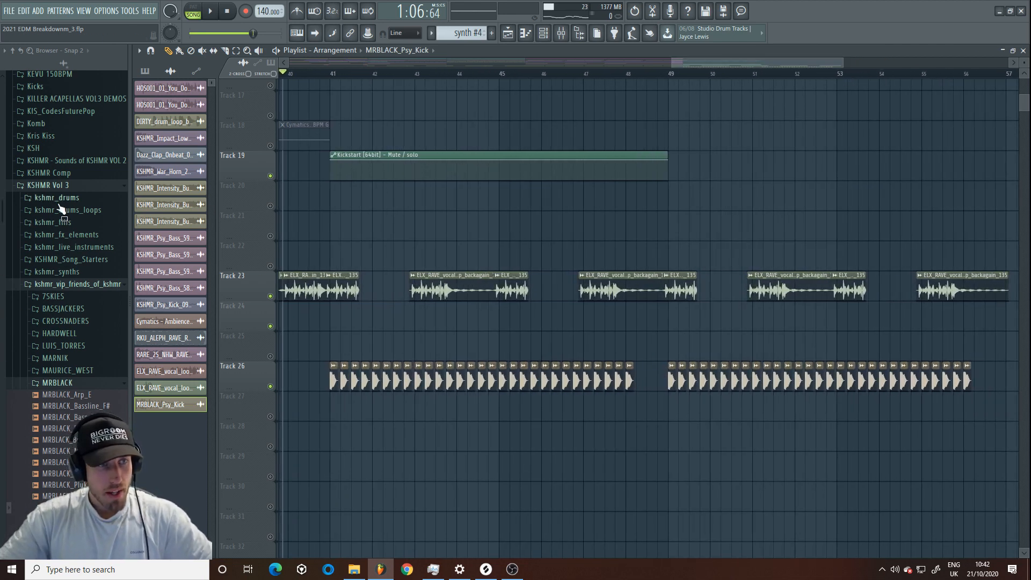
left_click(56, 198)
left_click(73, 262)
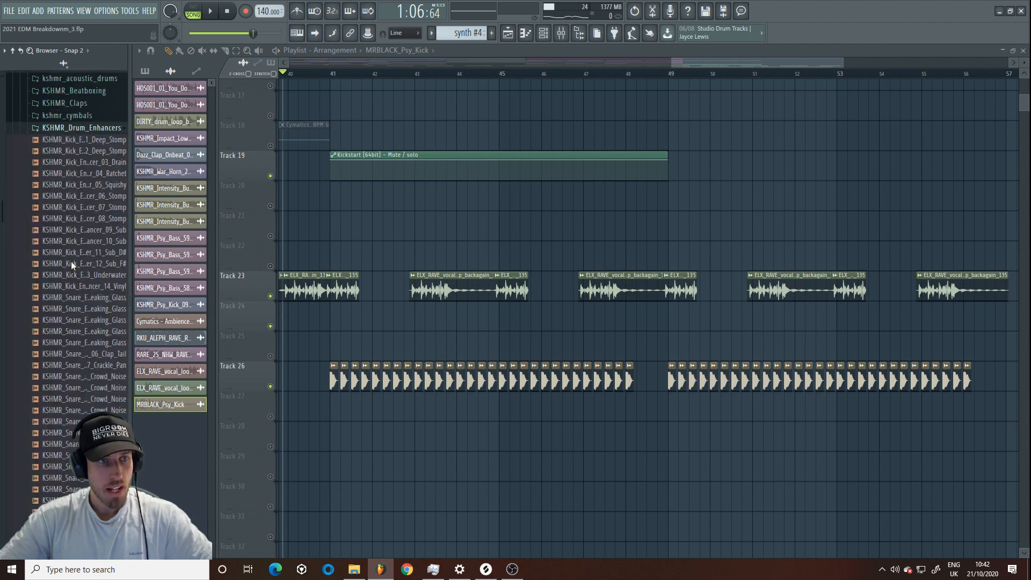
left_click(90, 78)
left_click(87, 89)
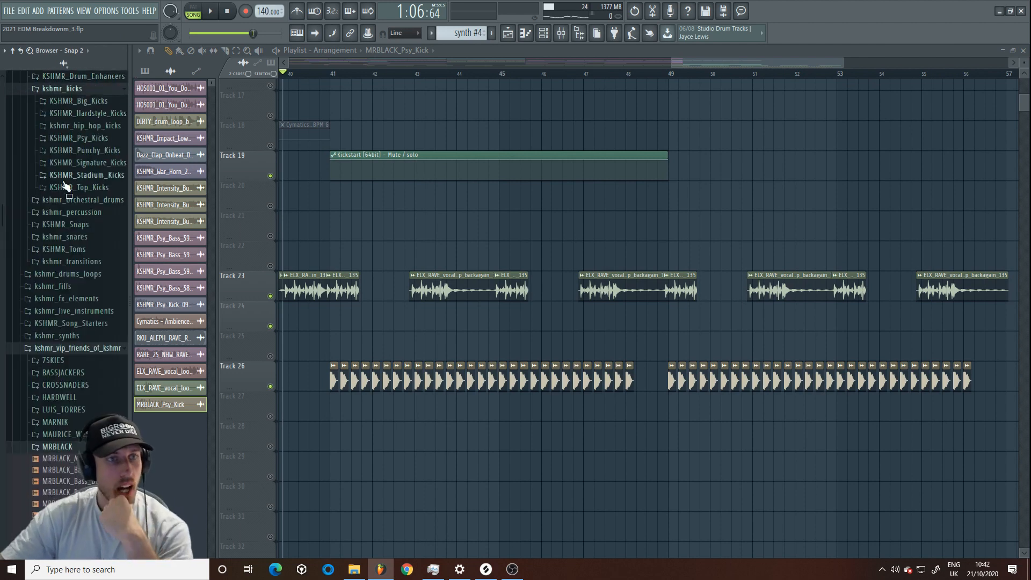
left_click(88, 113)
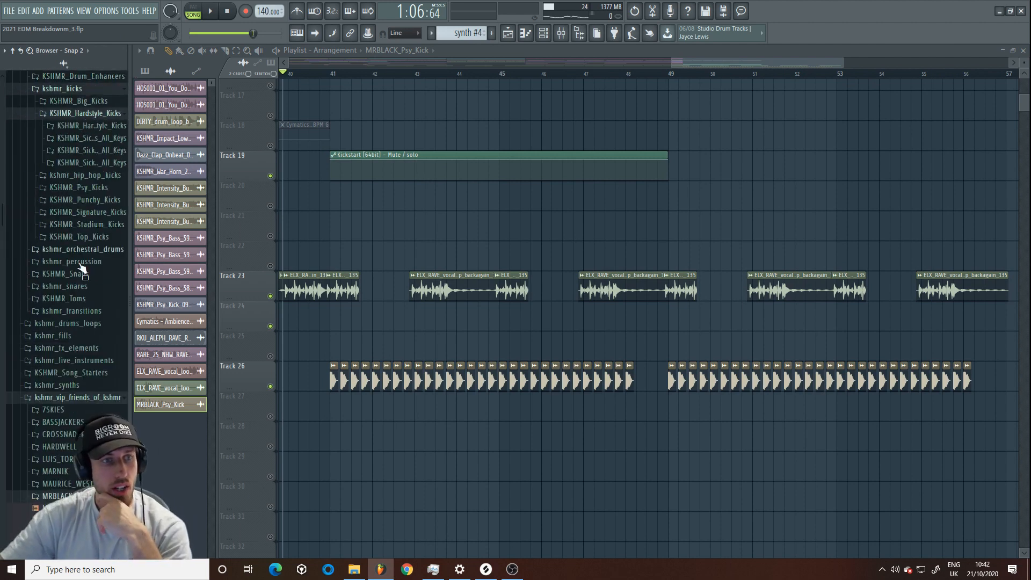
left_click(95, 128)
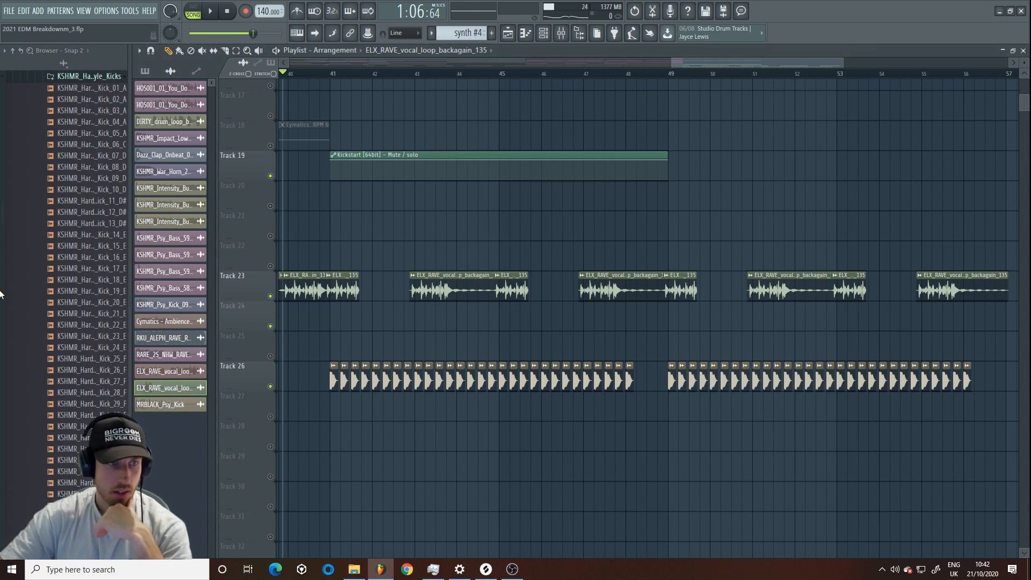
- Audition the hardstyle kick samples in F# and G, including numbers 41 to 43
left_click_drag(2, 215, 2, 223)
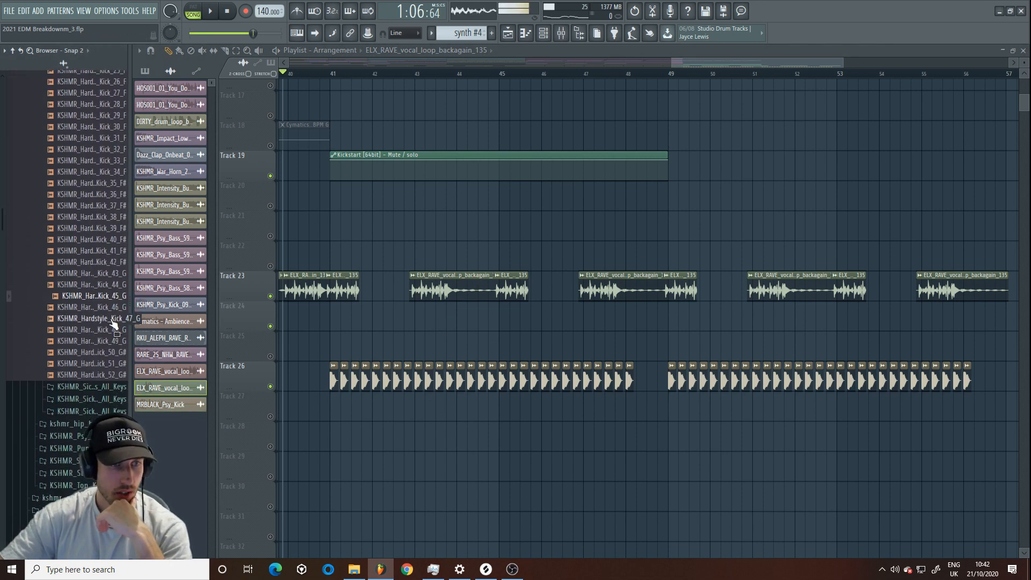
left_click(106, 253)
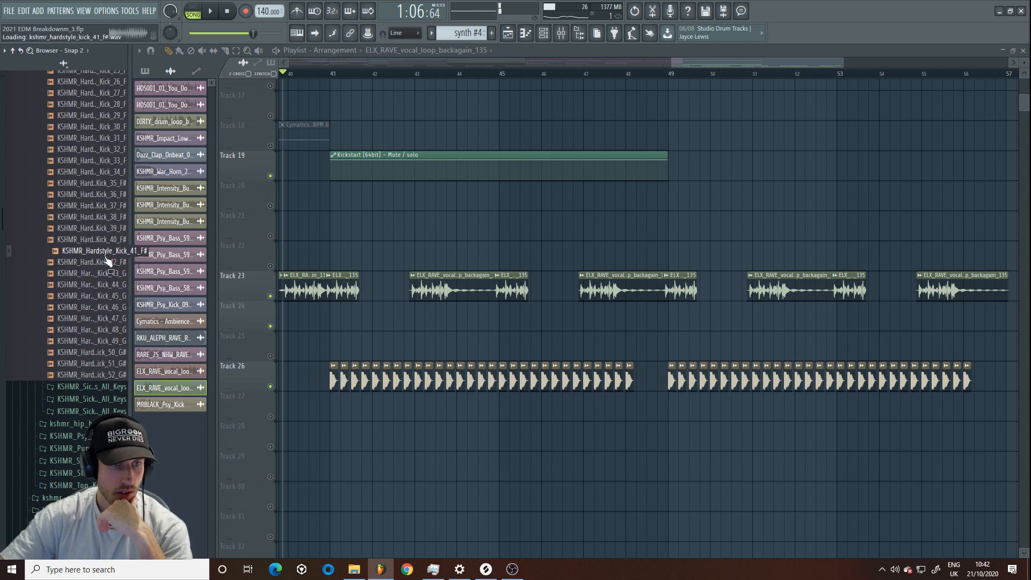
left_click(107, 262)
left_click(112, 273)
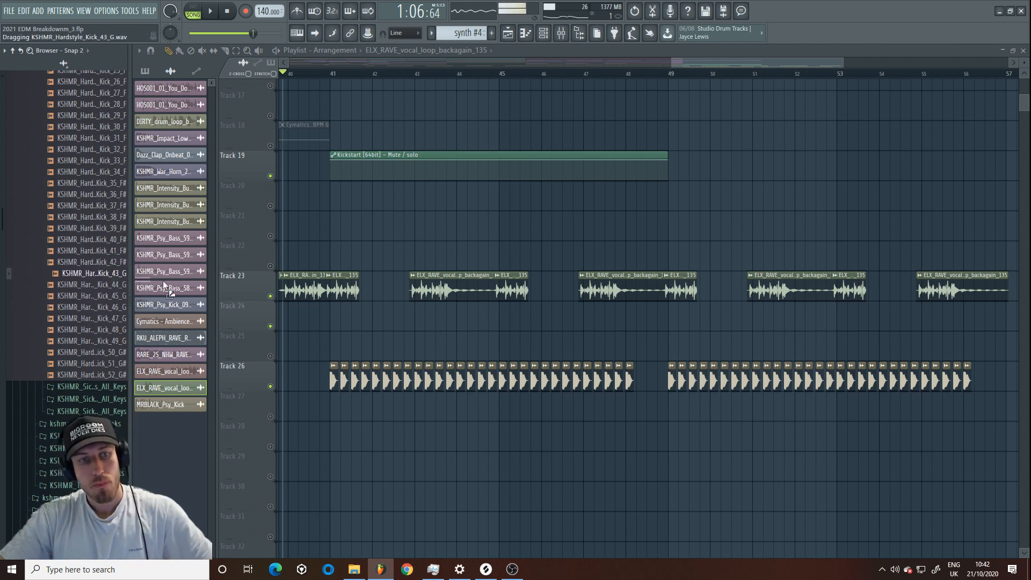
- Place KSHMR_Hardstyle_Kick_43_G on Track 22 at bar 41 and fit it to tempo from 150 BPM
left_click_drag(162, 281, 337, 247)
left_click(337, 246)
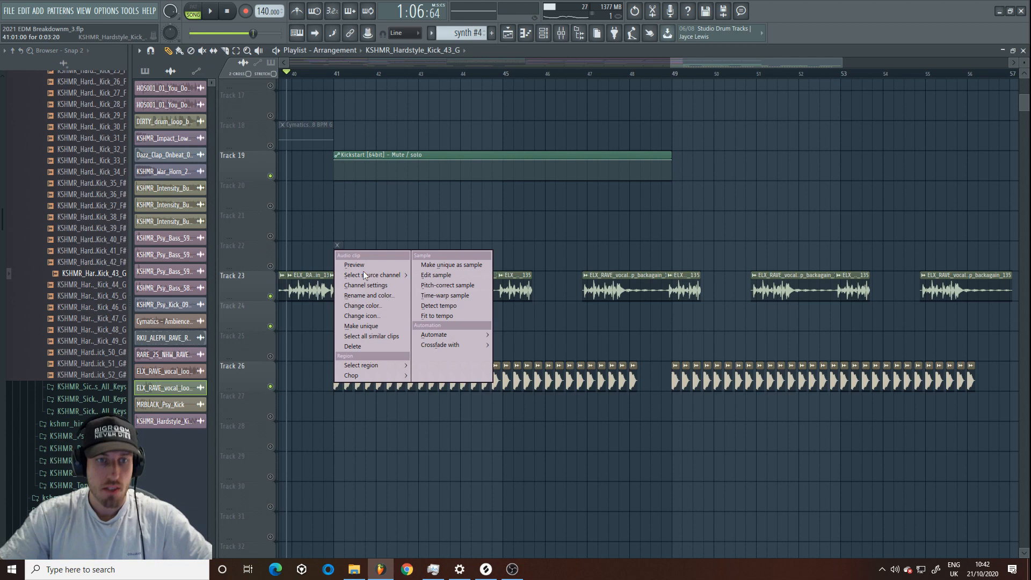
left_click(424, 316)
left_click(524, 393)
type("150.")
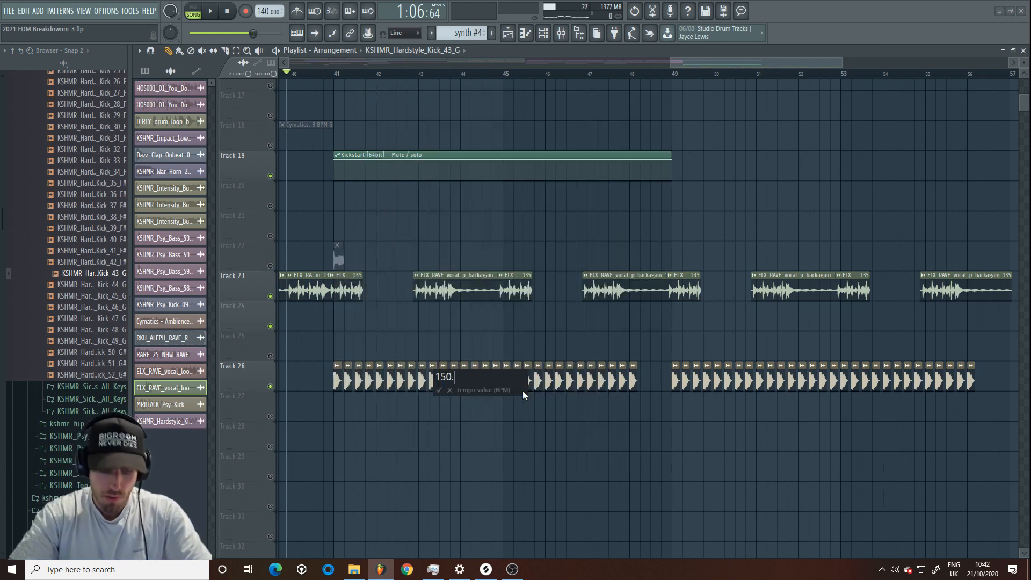
key("Return")
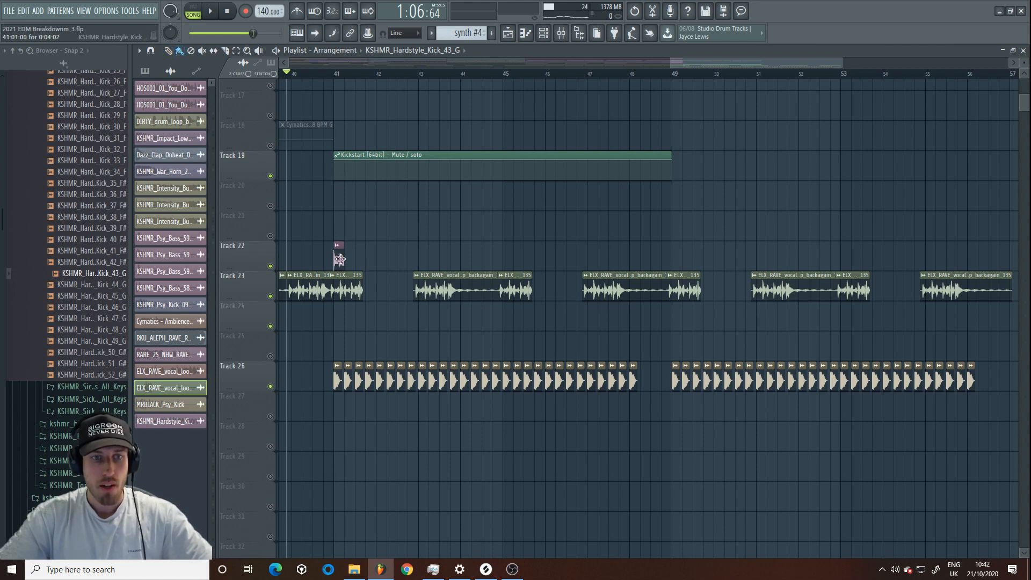
- Repeat the hardstyle kick on every beat from bar 41 to the start of bar 48, and duplicate the run from bar 49
left_click_drag(351, 262, 670, 261)
left_click_drag(373, 259, 349, 260)
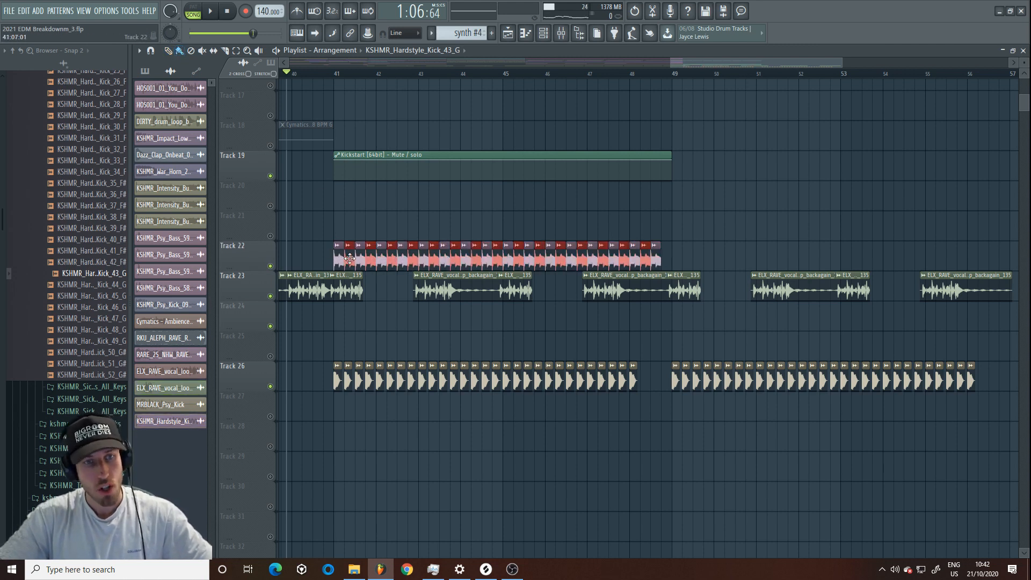
left_click_drag(681, 269, 329, 242)
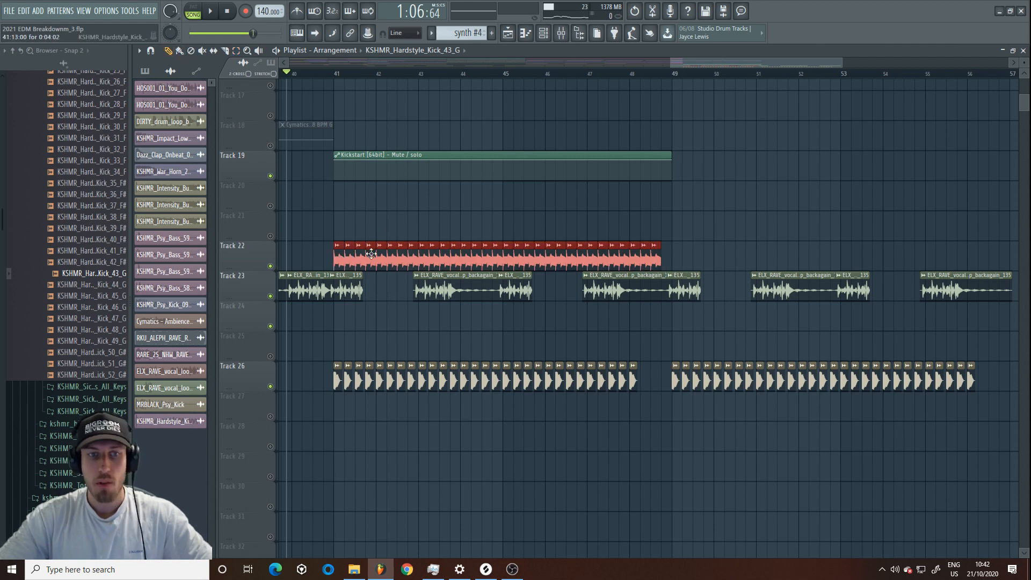
key("ctrl+b")
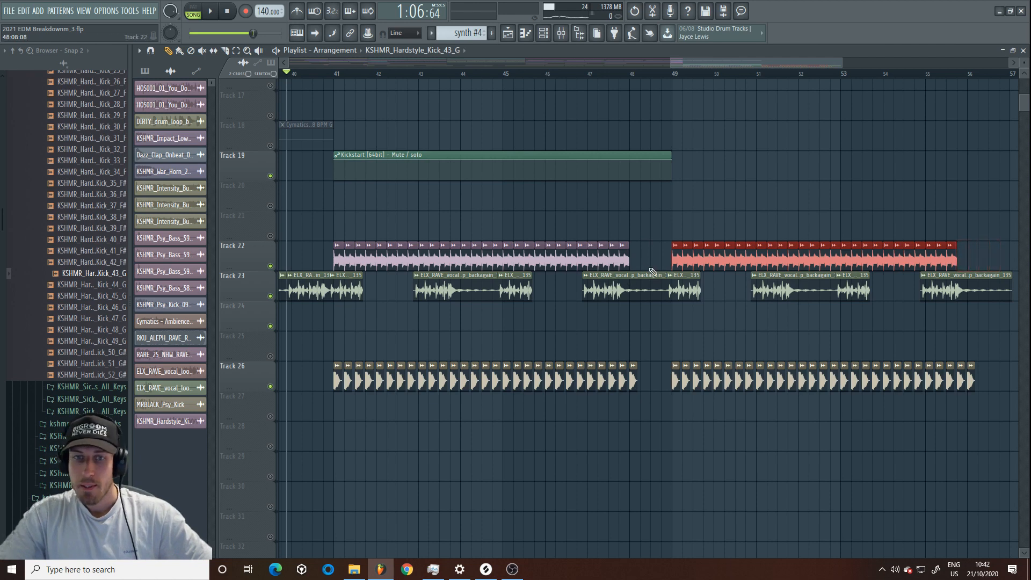
left_click(633, 261)
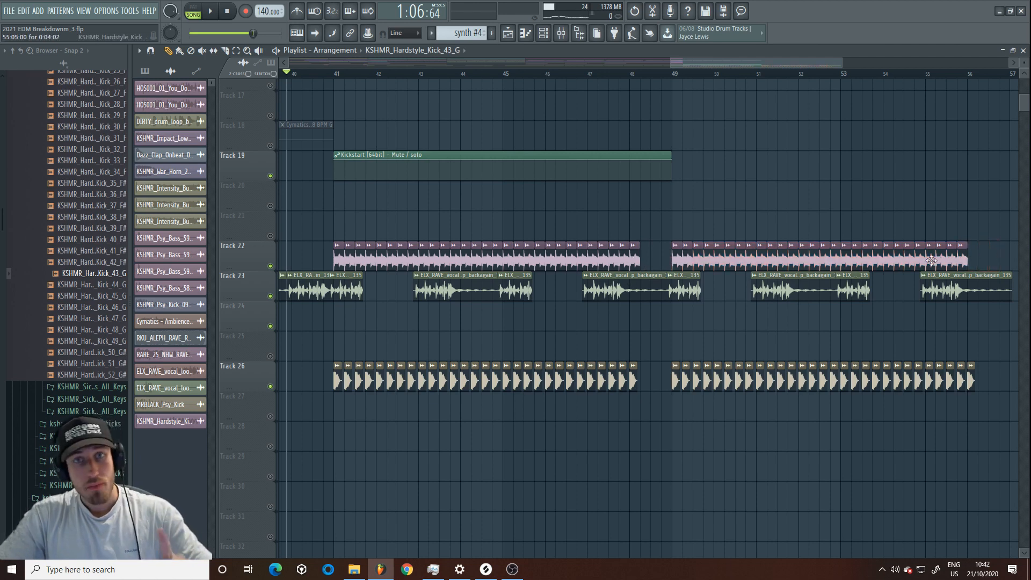
- Add Kickstart to slot 6 on the mixer insert of KSHMR_Hardstyle_Kick_43_G and choose the third ducking curve in the upper row
left_click(324, 79)
key("space")
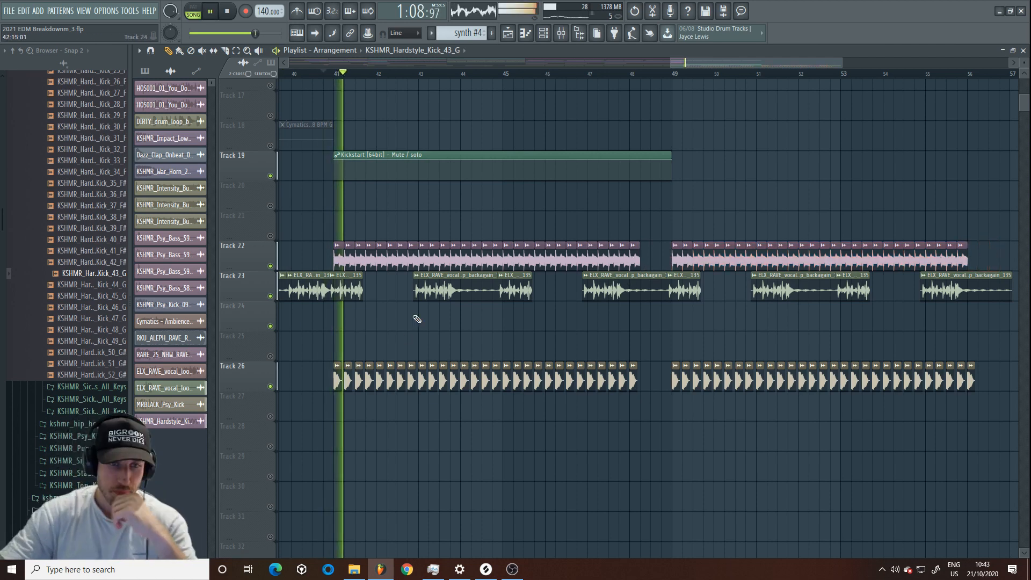
double_click(418, 259)
key("F9")
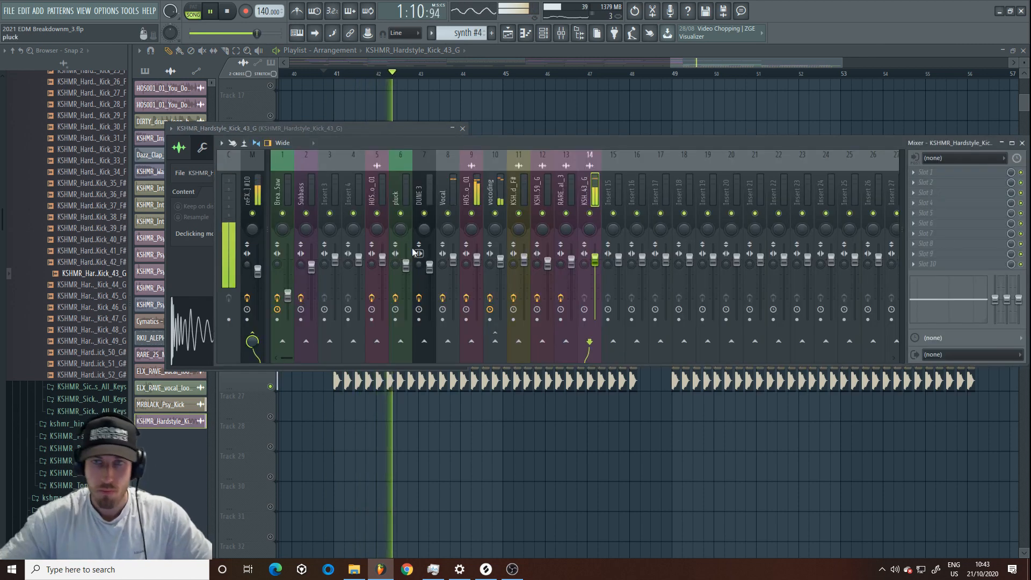
left_click(945, 224)
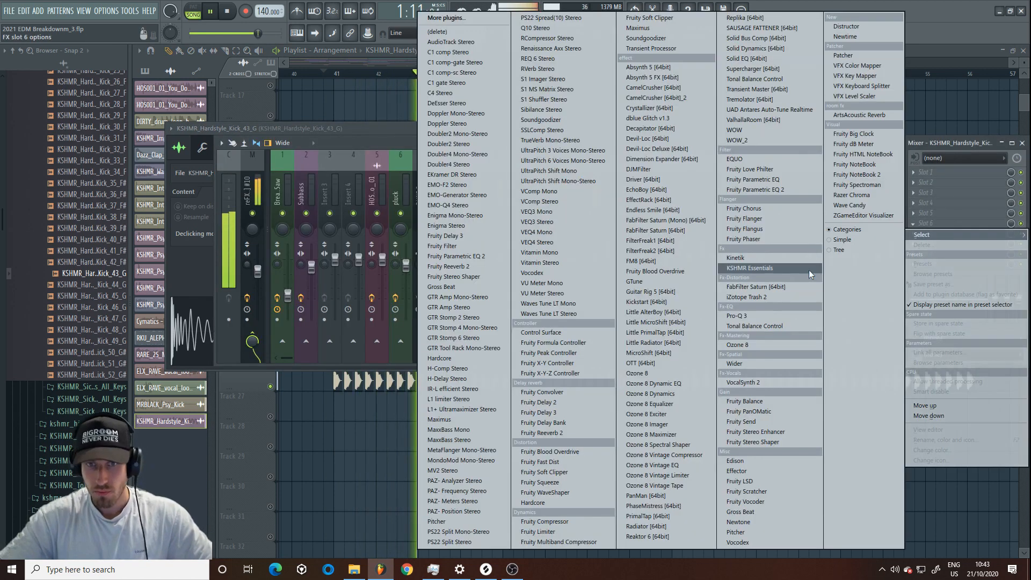
left_click(647, 301)
left_click(361, 281)
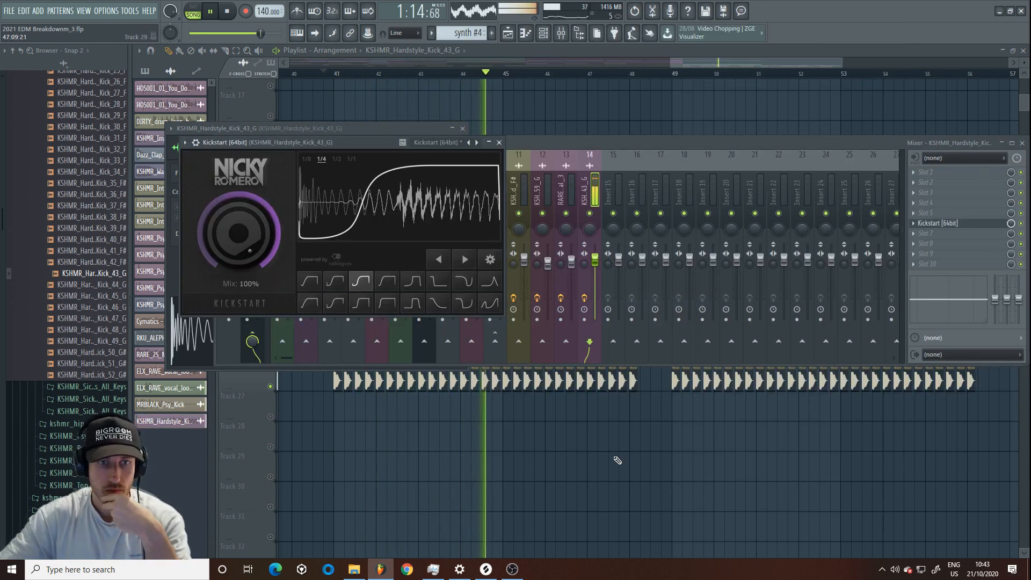
left_click(610, 266)
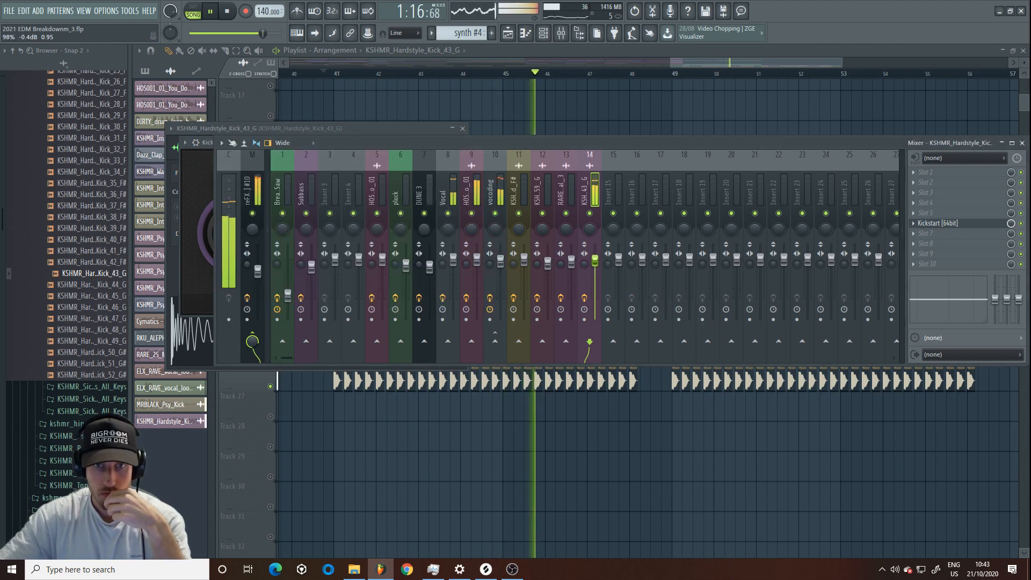
left_click_drag(671, 62, 678, 62)
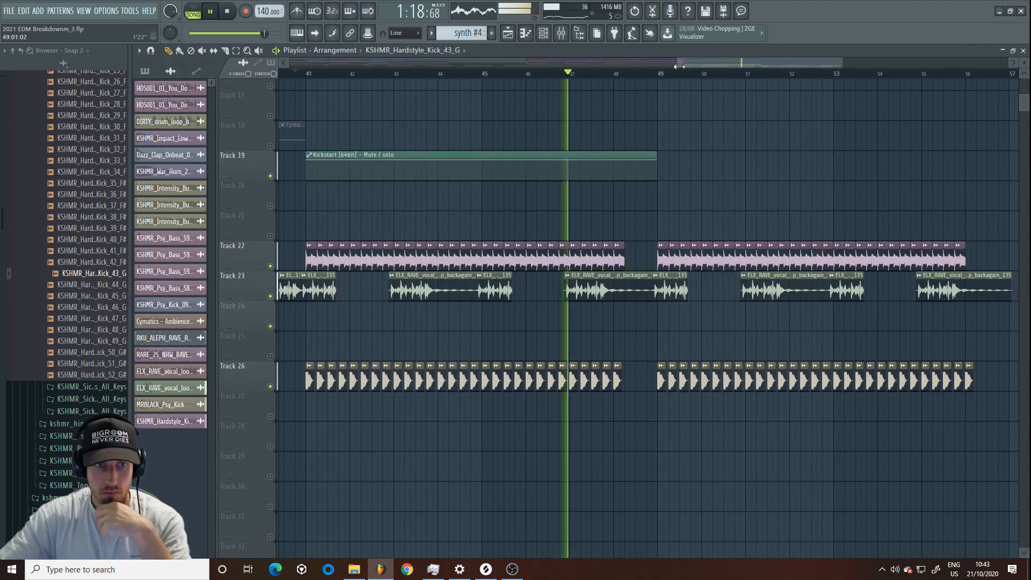
left_click_drag(841, 59, 828, 59)
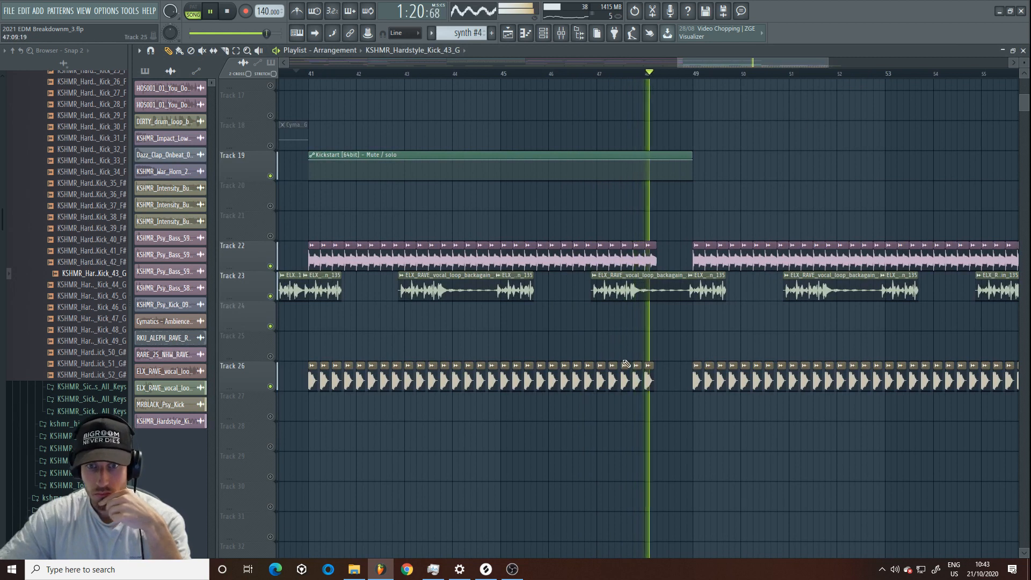
left_click(663, 264)
left_click(652, 258)
right_click(663, 260)
key("space")
key("space")
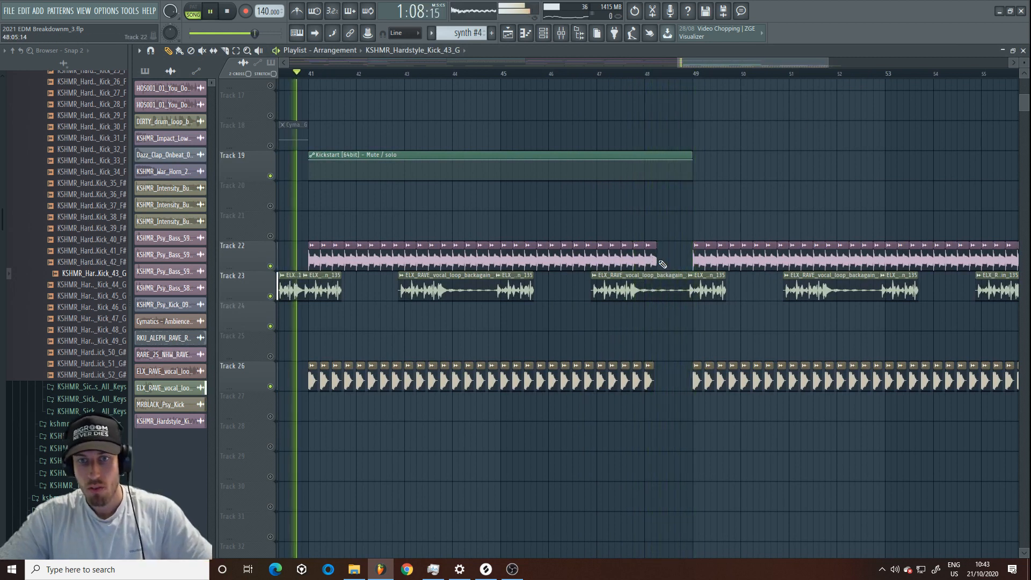
- Fill the second half of bar 48 on Track 22 with extra hardstyle kicks leading into bar 49
left_click(675, 260)
left_click(639, 72)
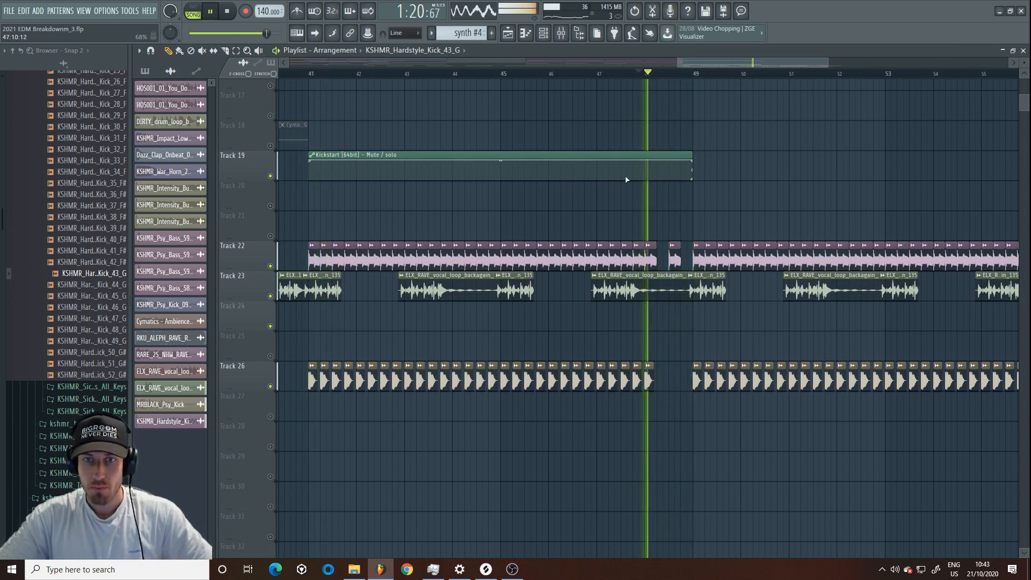
left_click(683, 257)
key("space")
key("space")
left_click_drag(679, 62, 722, 62)
key("space")
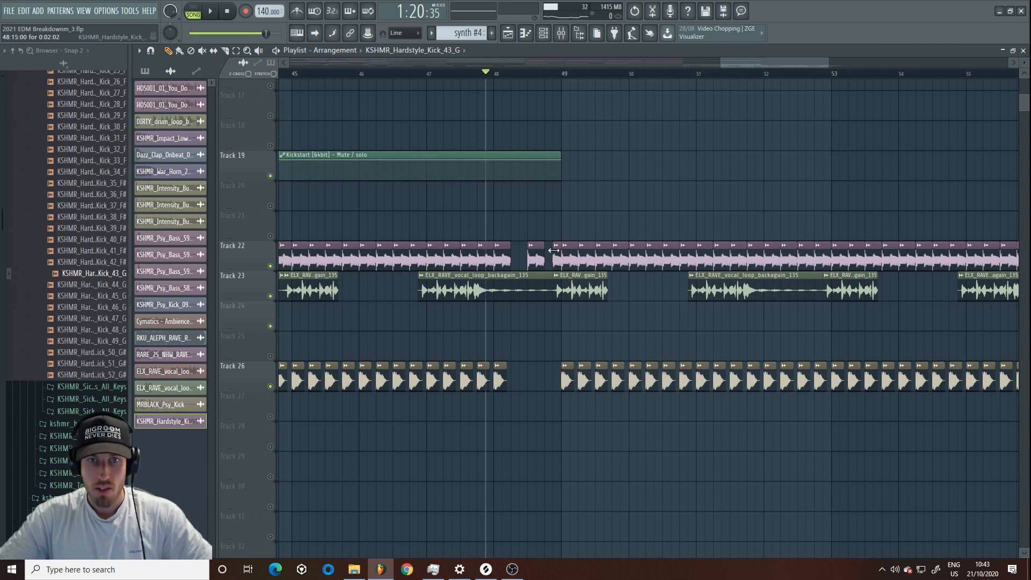
- Solo Track 22 to listen to the hardstyle kicks leading into bar 49, and unsolo it
right_click(278, 267)
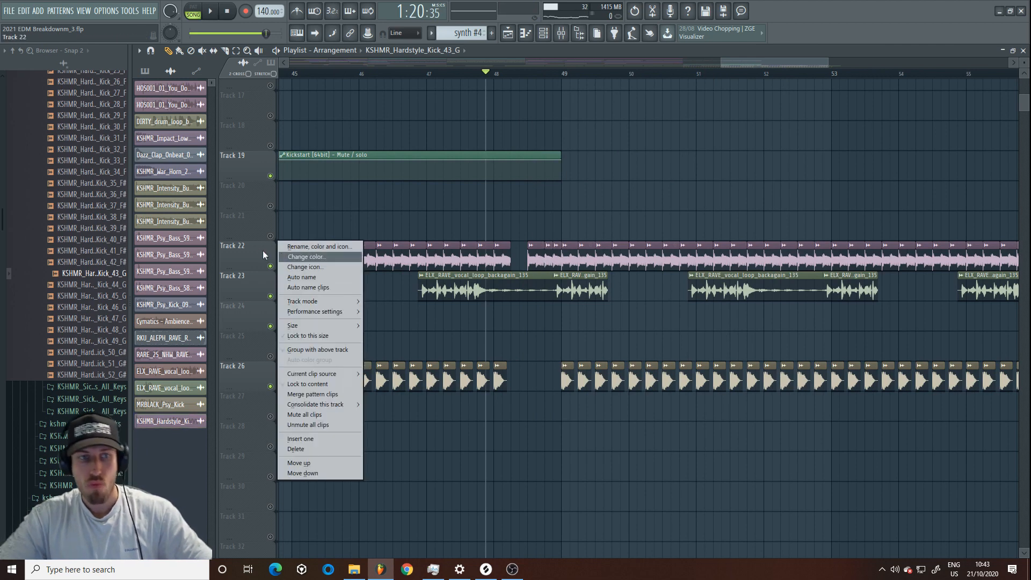
left_click(256, 256)
right_click(271, 267)
key("space")
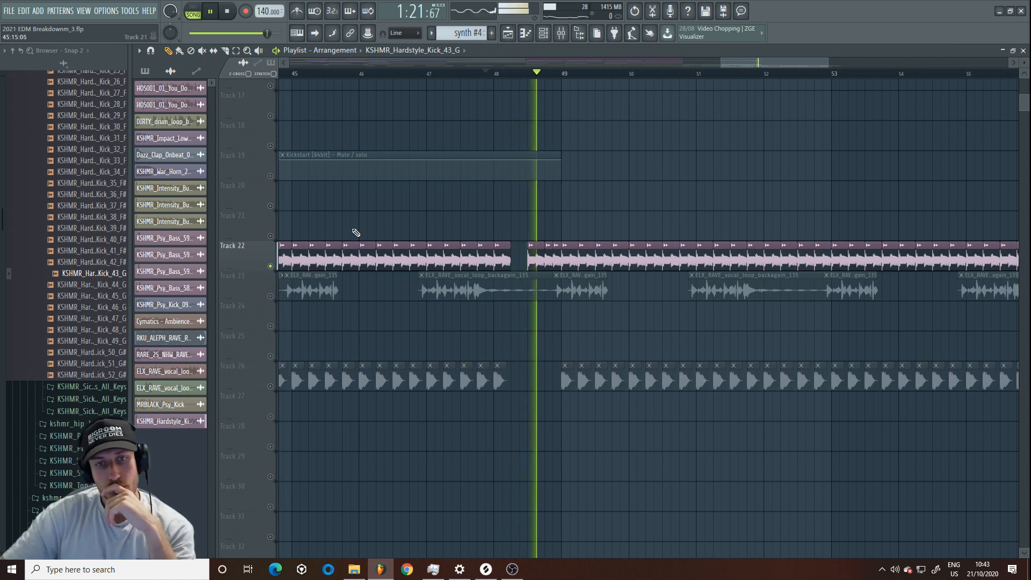
right_click(276, 268)
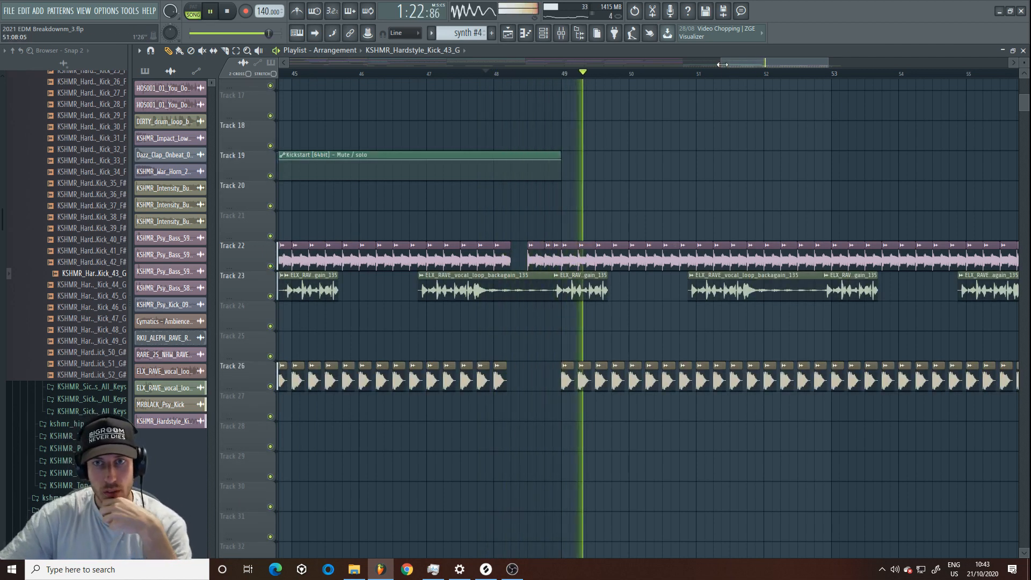
- Copy the hardstyle kick fill before bar 49 on Track 22 to the second half of bar 56
left_click_drag(721, 63, 639, 76)
left_click(407, 74)
scroll(458, 241, "up", 8)
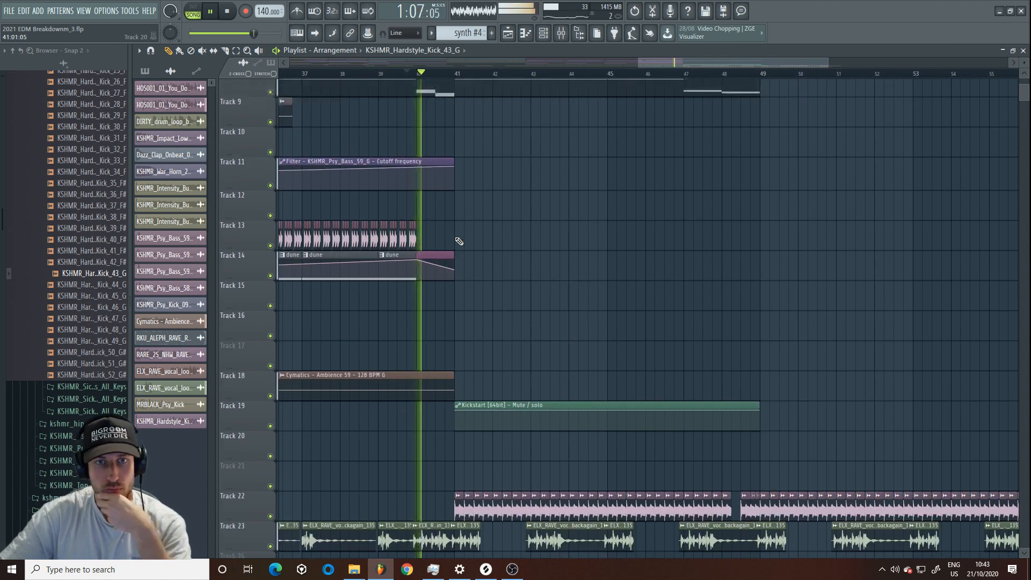
scroll(484, 237, "down", 6)
scroll(496, 233, "down", 1)
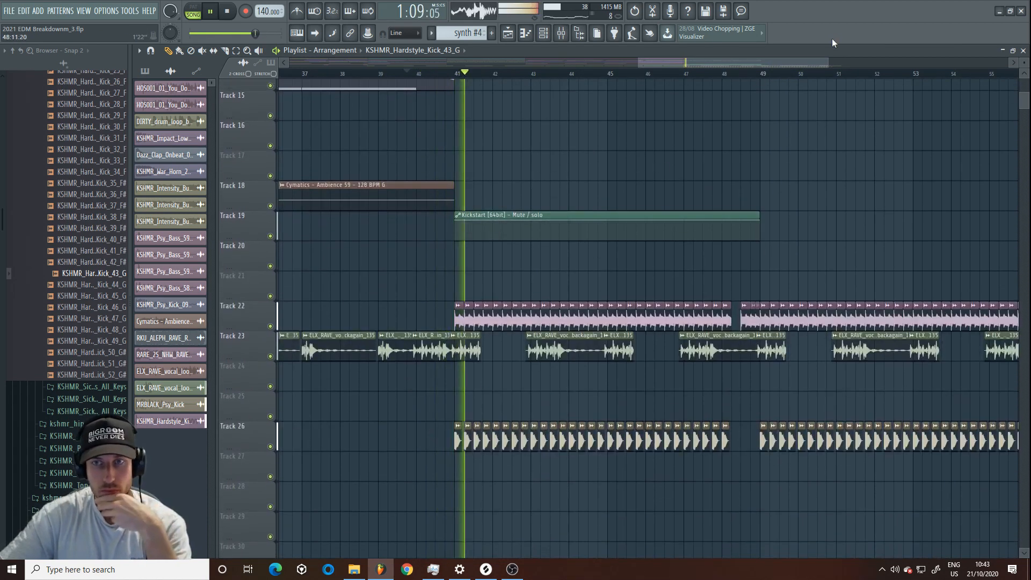
left_click_drag(829, 62, 901, 81)
scroll(760, 225, "down", 4)
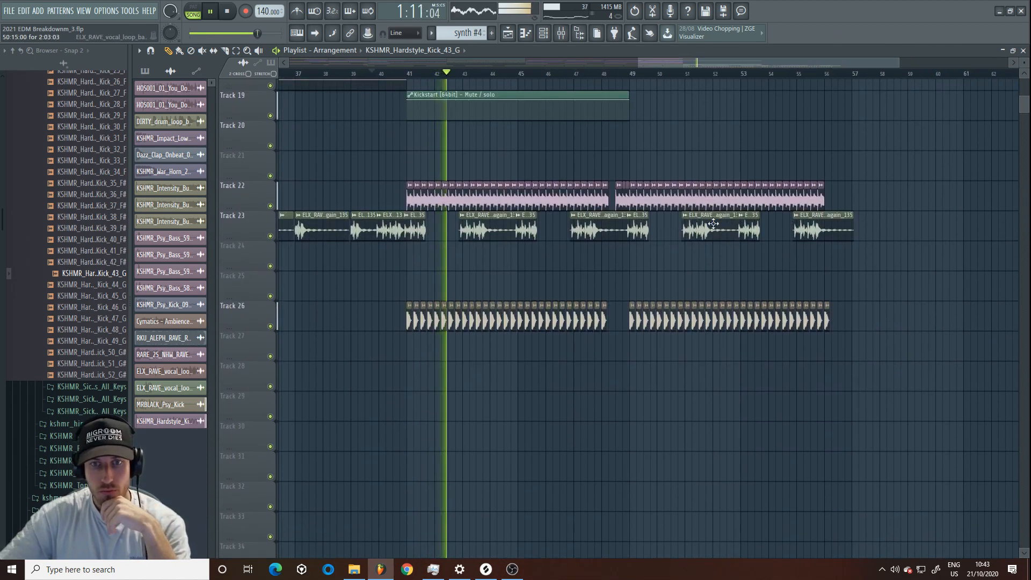
left_click(236, 51)
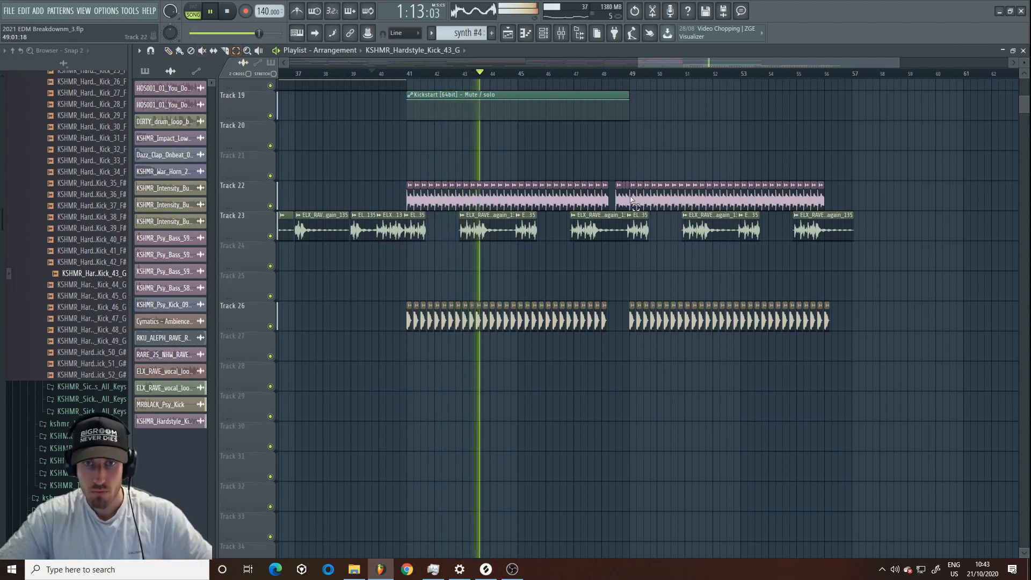
left_click_drag(626, 209, 617, 184)
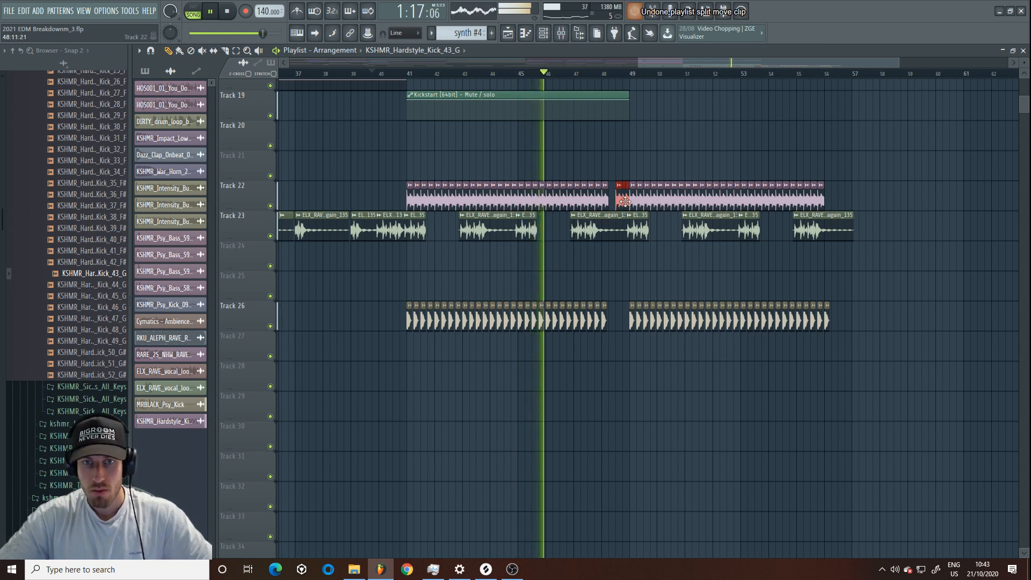
left_click_drag(621, 203, 845, 205)
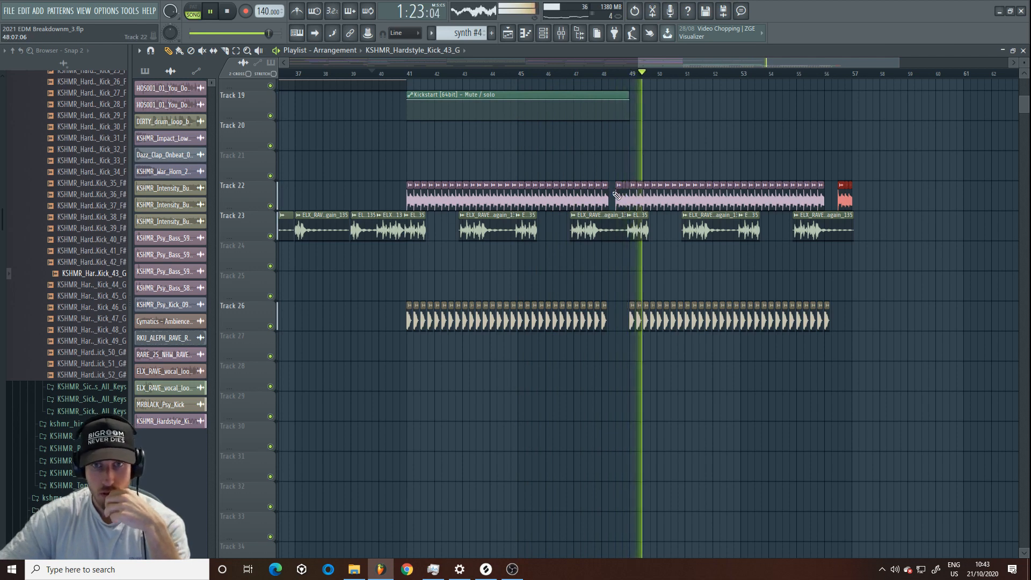
- Repeat the synth pattern on Track 8 from bar 49 up to bar 55 and place synth #4 at bar 55
scroll(625, 226, "up", 5)
key("space")
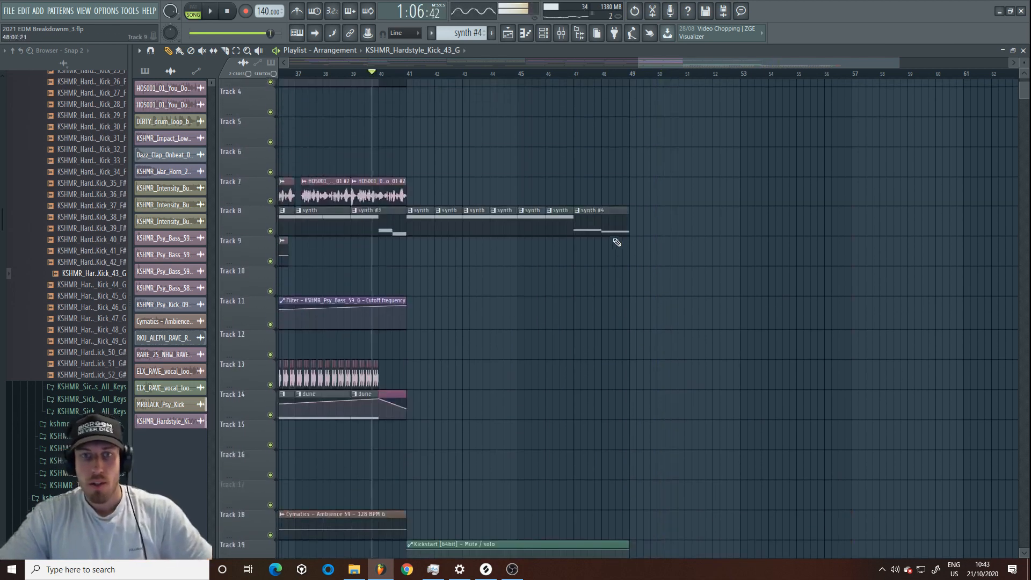
left_click(509, 227)
left_click_drag(635, 229, 825, 262)
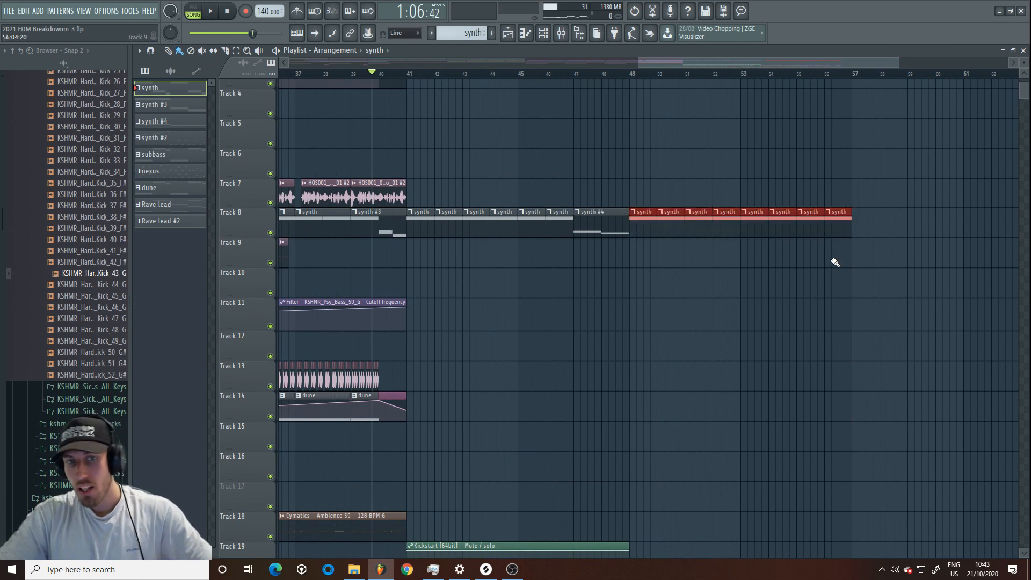
left_click(608, 230)
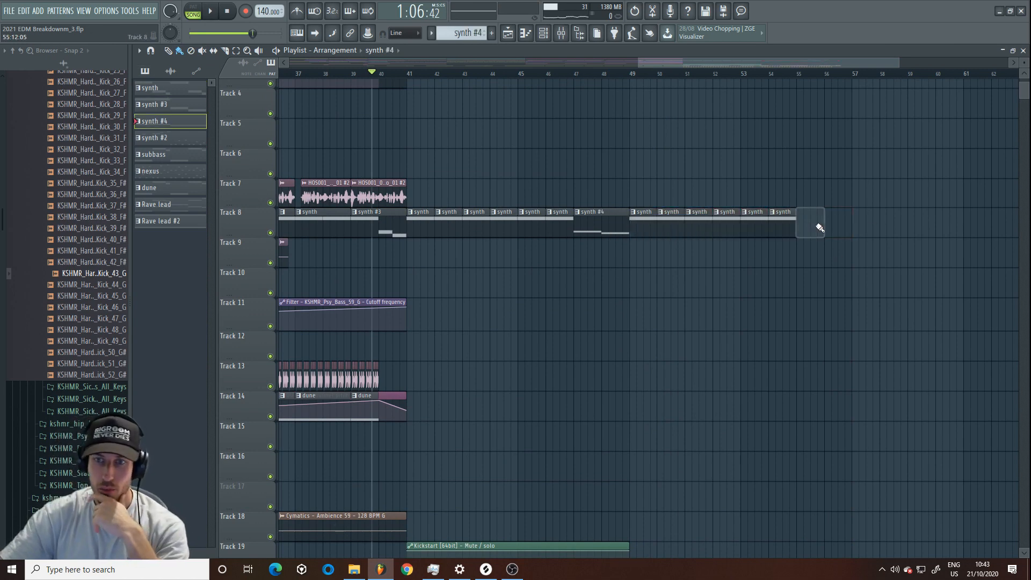
left_click(820, 228)
- Mute the vocals on Track 23 and set the playback position just before bar 41
scroll(690, 300, "down", 5)
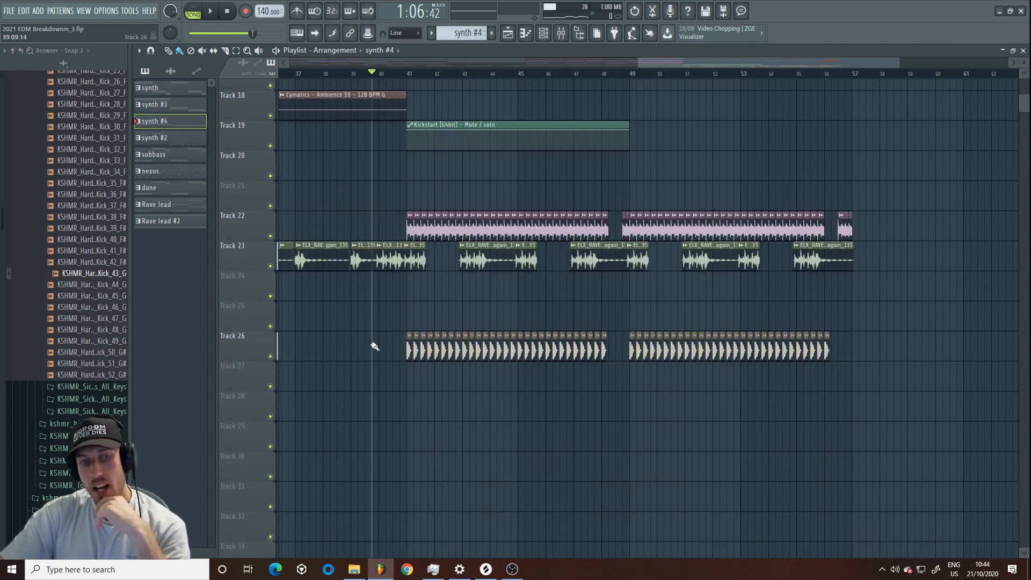
left_click(270, 266)
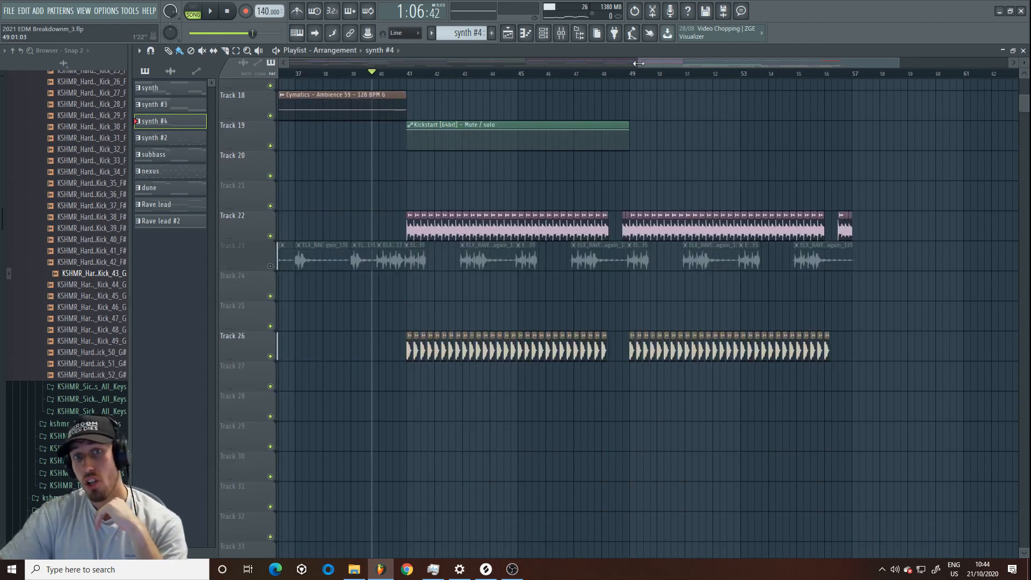
left_click_drag(638, 63, 679, 64)
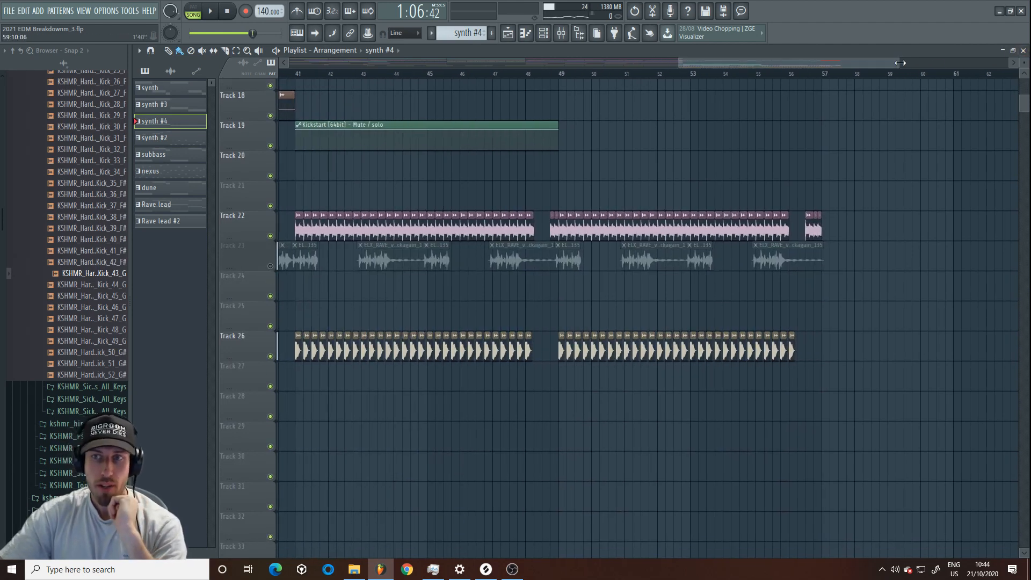
left_click_drag(900, 63, 768, 108)
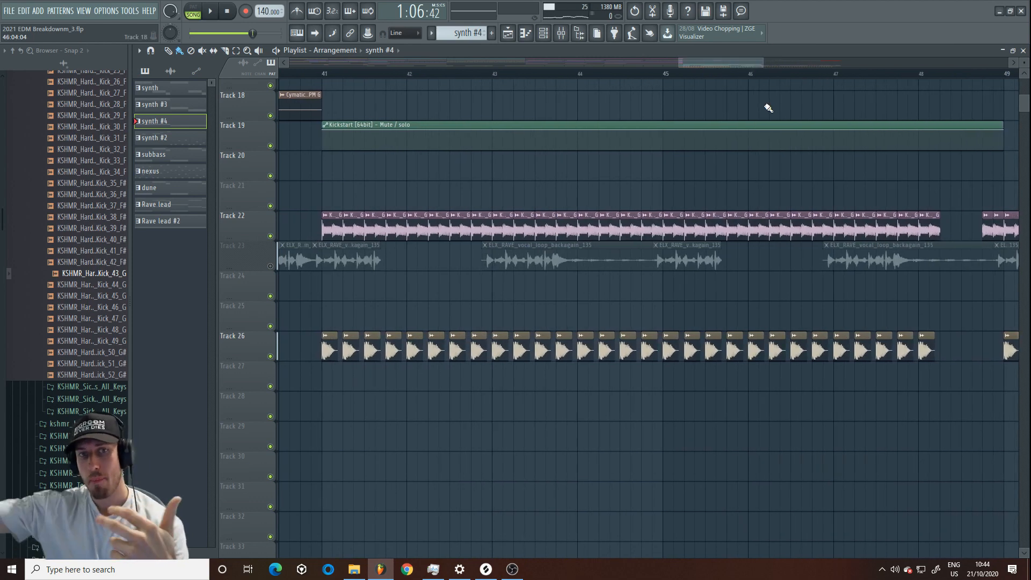
left_click_drag(763, 63, 730, 64)
left_click_drag(342, 74, 322, 73)
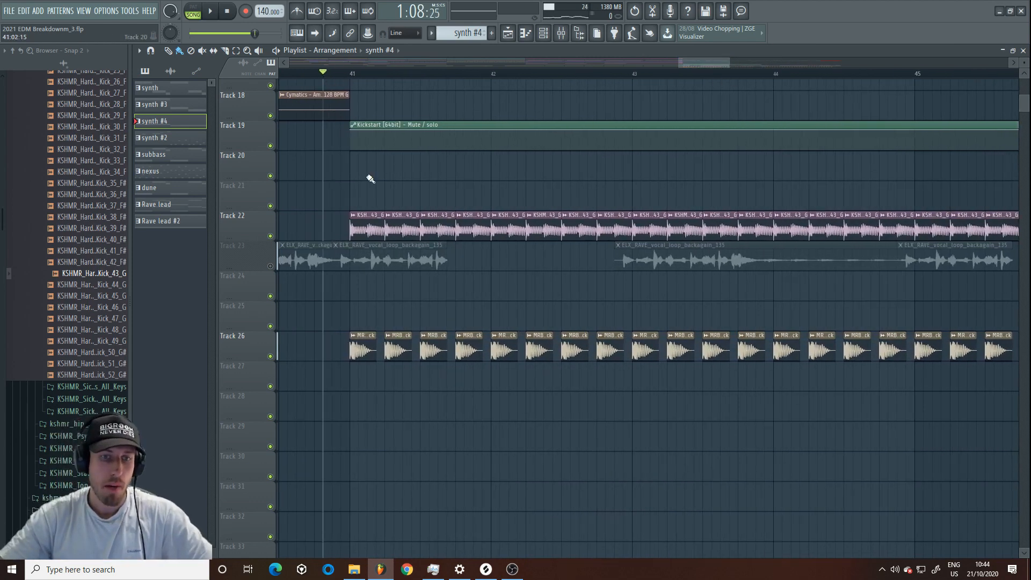
left_click(343, 73)
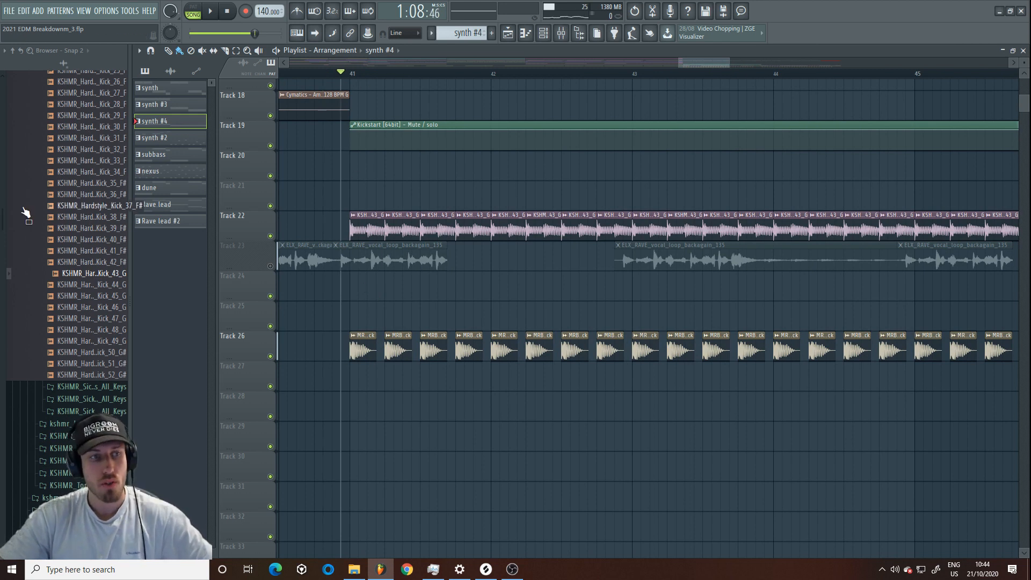
- Bring in KSHMR_Big_Kick_23_G from KSHMR_Big_Kicks and repeat it on every beat of Track 28 from bar 41, checking it by playback
scroll(2, 217, "up", 3)
scroll(3, 217, "up", 8)
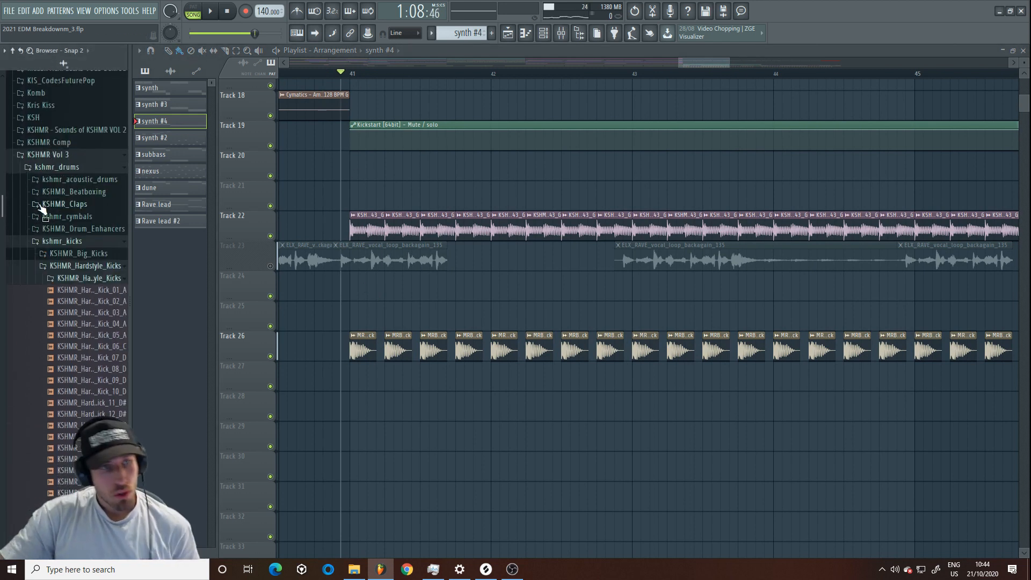
left_click(89, 254)
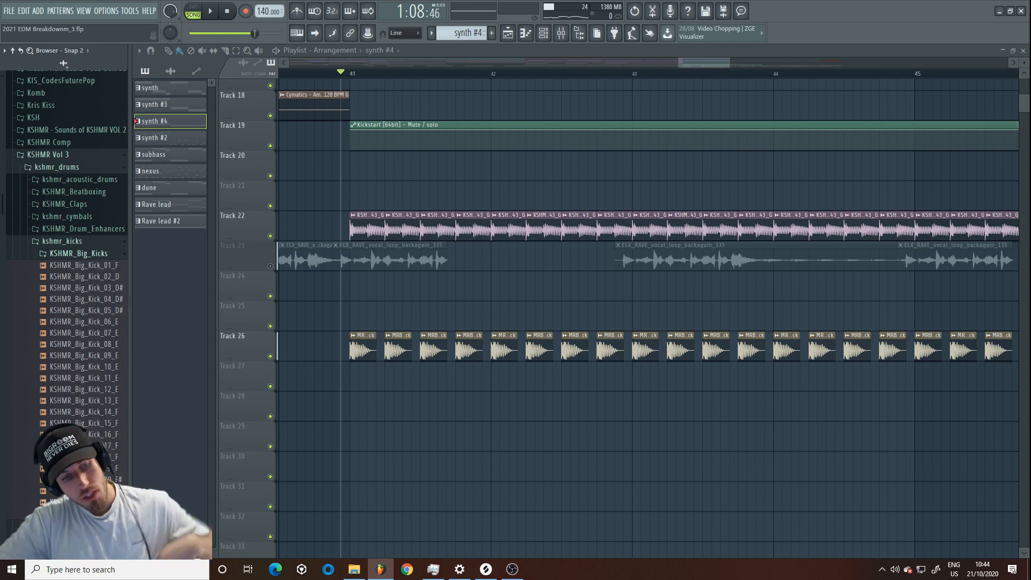
left_click_drag(80, 513, 365, 396)
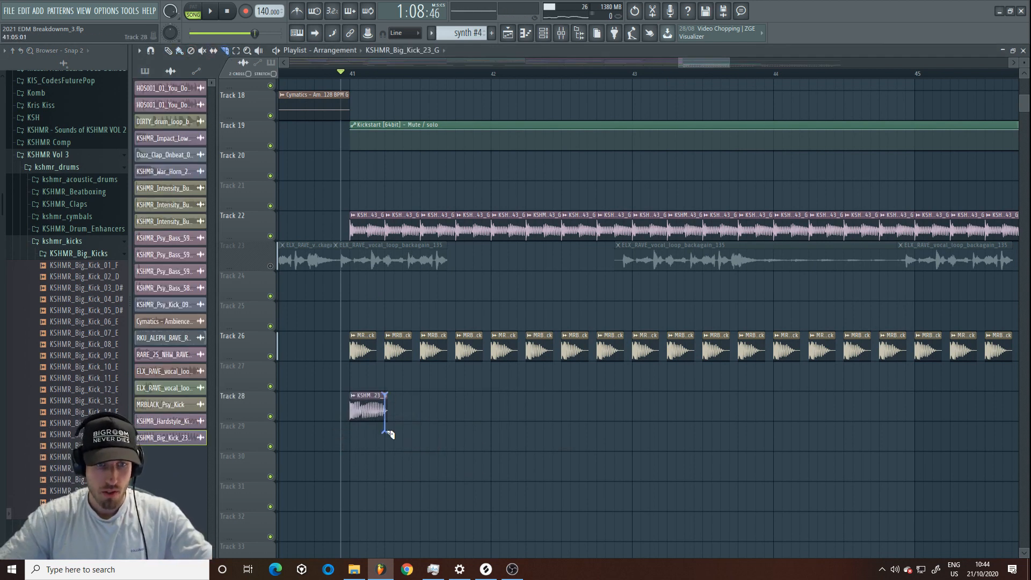
right_click(371, 398)
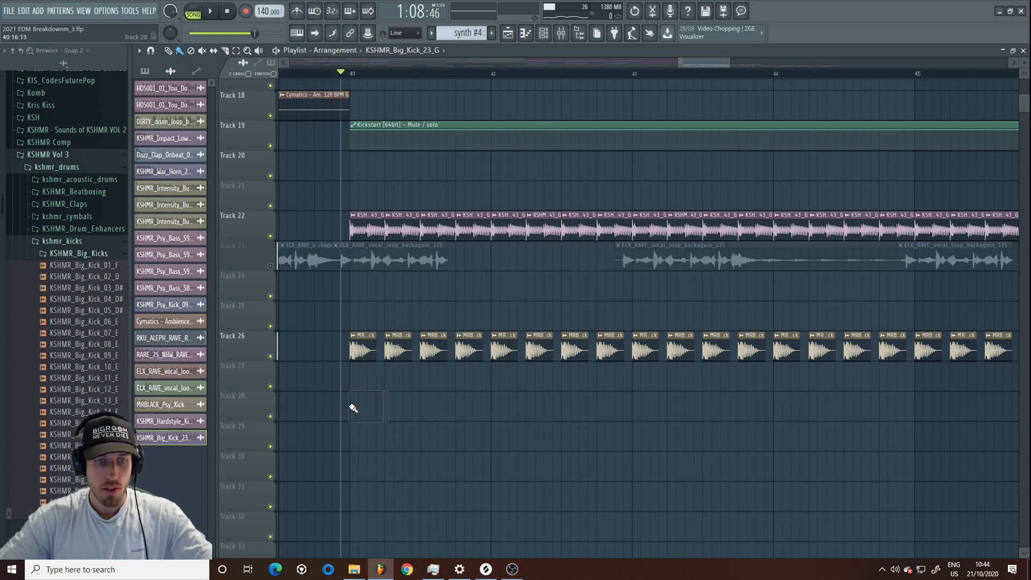
left_click_drag(353, 408, 1017, 414)
key("space")
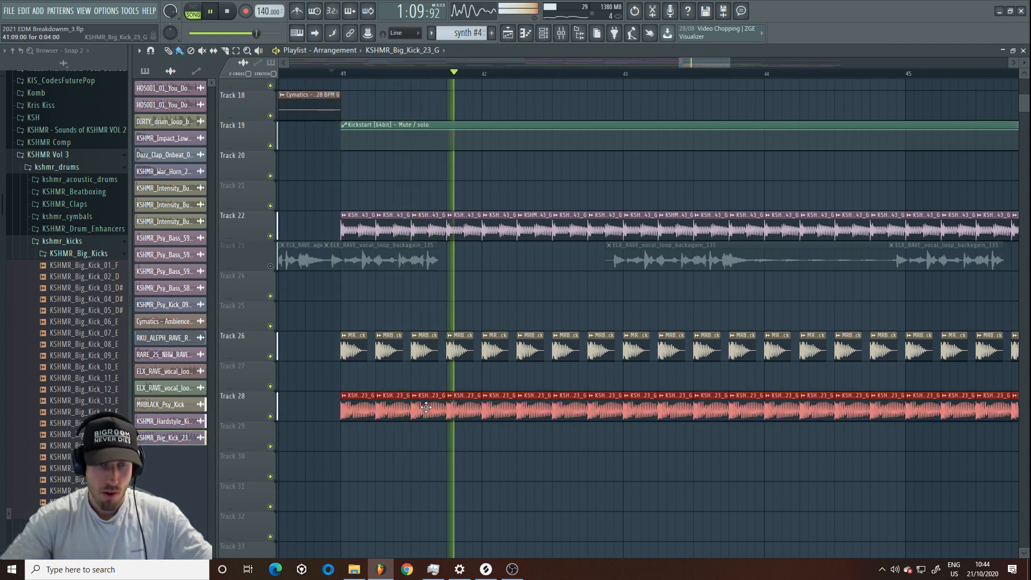
key("space")
- Mute Track 22 and load Pro-Q 3 in slot 5 and Kickstart in slot 8 of the KSHMR_Big_Kick_23_G mixer insert
left_click(270, 236)
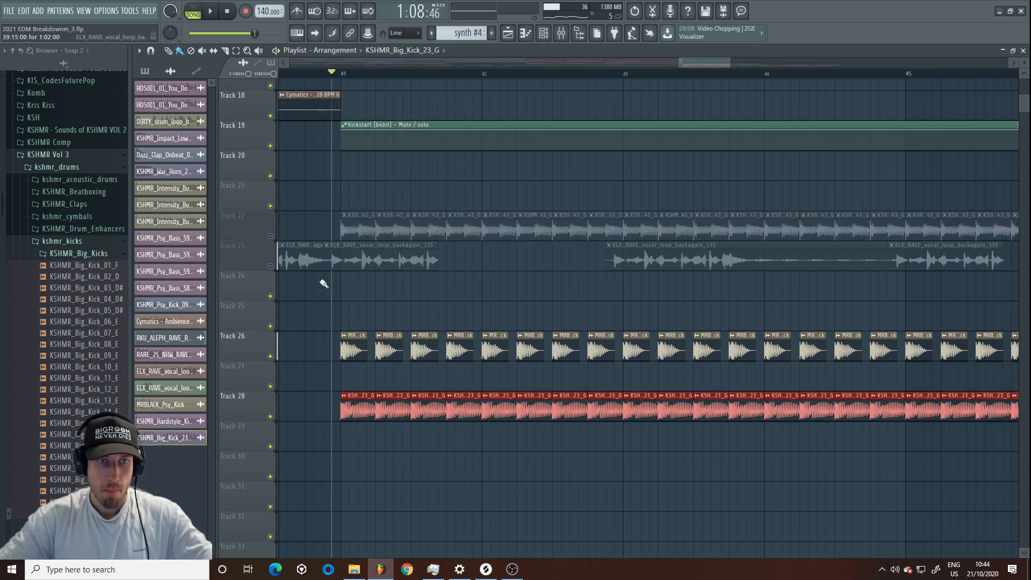
double_click(419, 394)
key("F9")
left_click(926, 212)
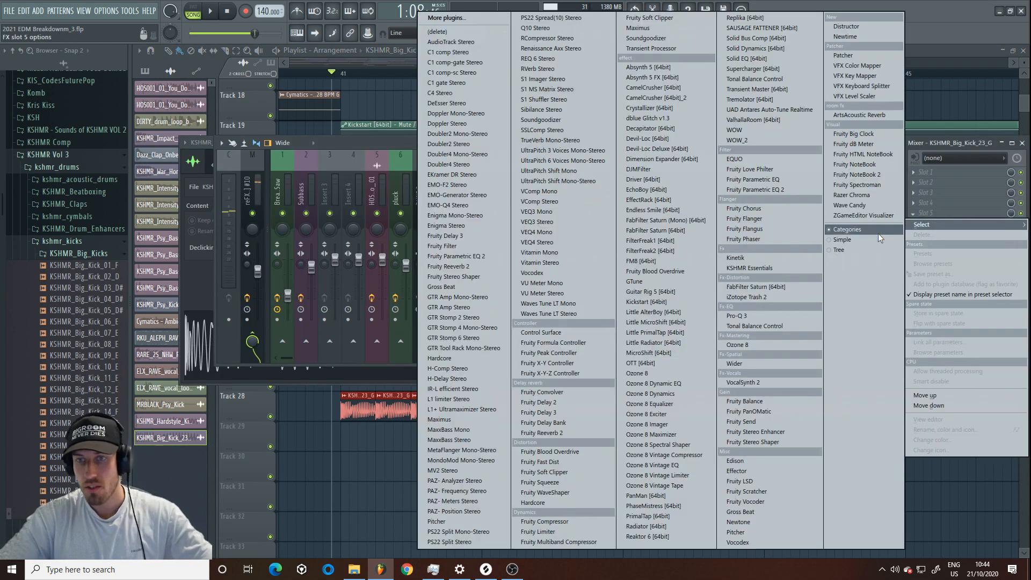
left_click(743, 317)
left_click(939, 245)
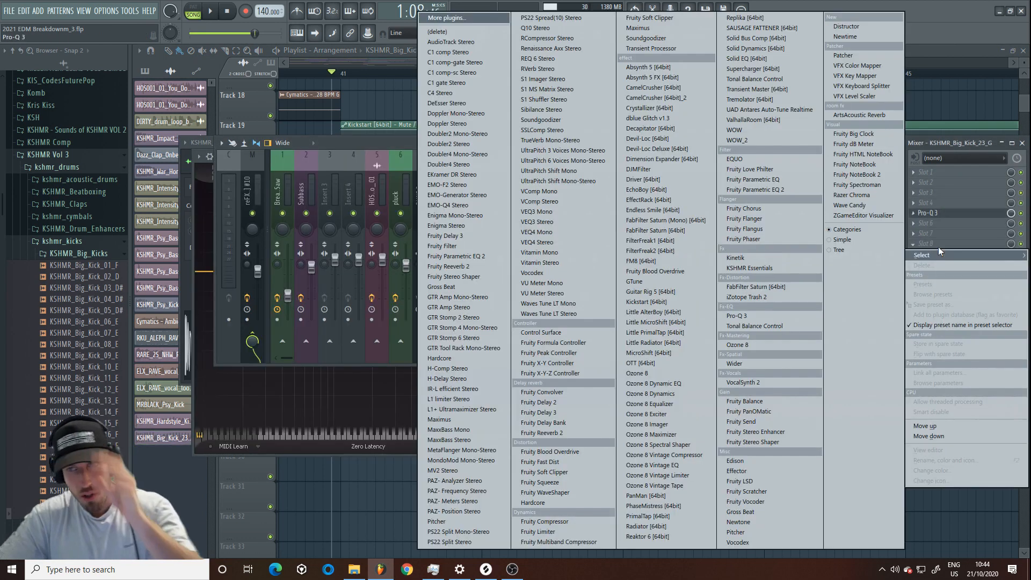
left_click(639, 302)
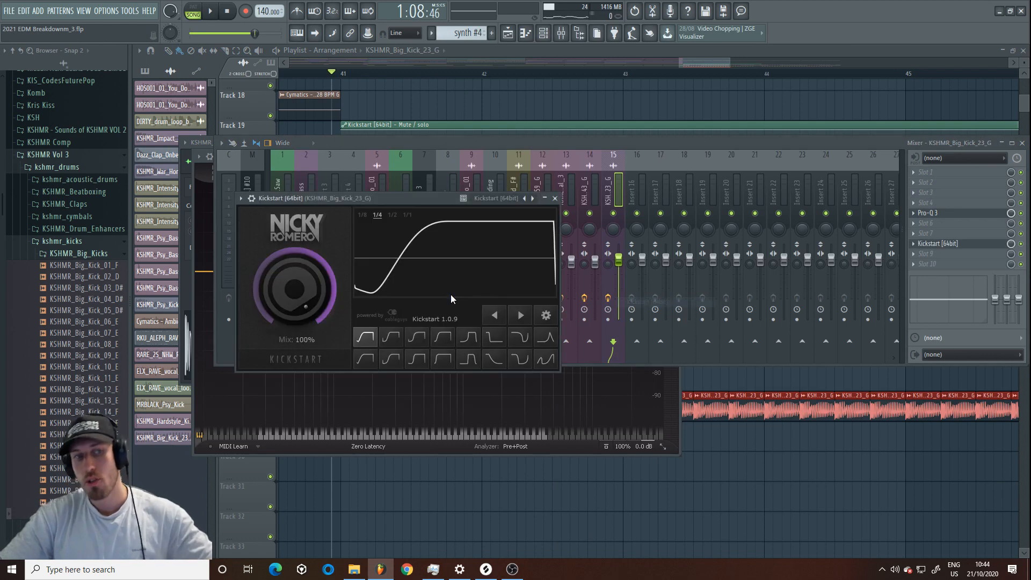
- Add a low-shelf band to the big kick's Pro-Q 3 and raise it to boost the low end during playback
left_click(954, 208)
left_click(952, 199)
left_click(950, 212)
left_click(949, 213)
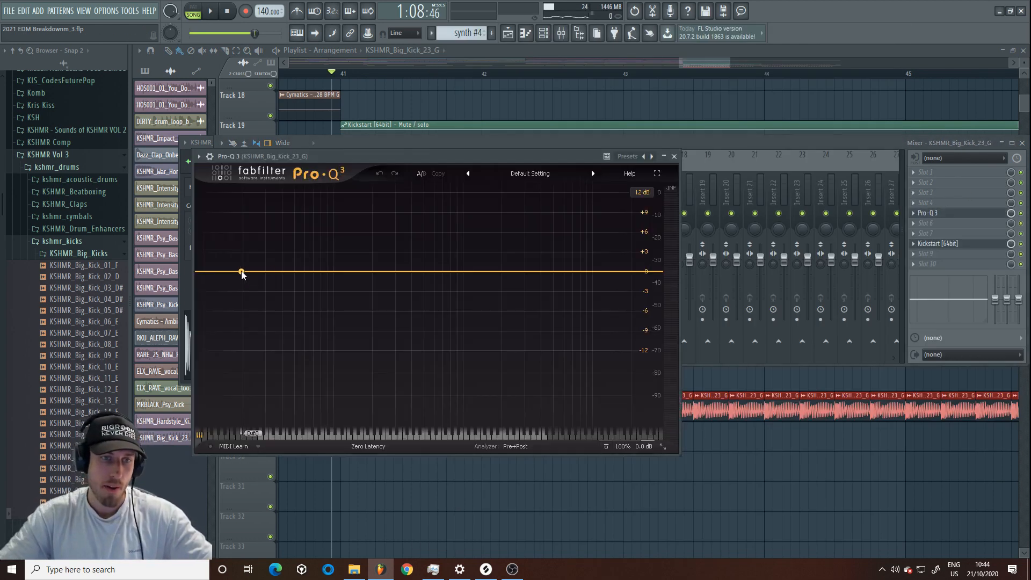
left_click_drag(242, 272, 258, 358)
left_click(234, 397)
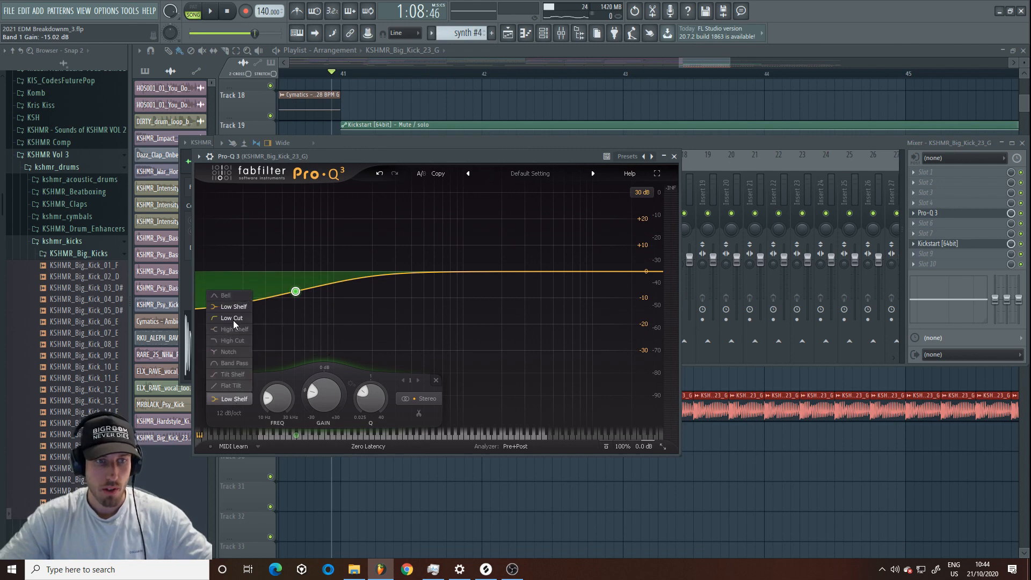
left_click(295, 298)
key("space")
left_click_drag(295, 294, 306, 245)
- Choose the third curve shape in the big kick's Kickstart and lower the KSHMR_Big_Kick_23_G channel volume slightly
left_click(966, 245)
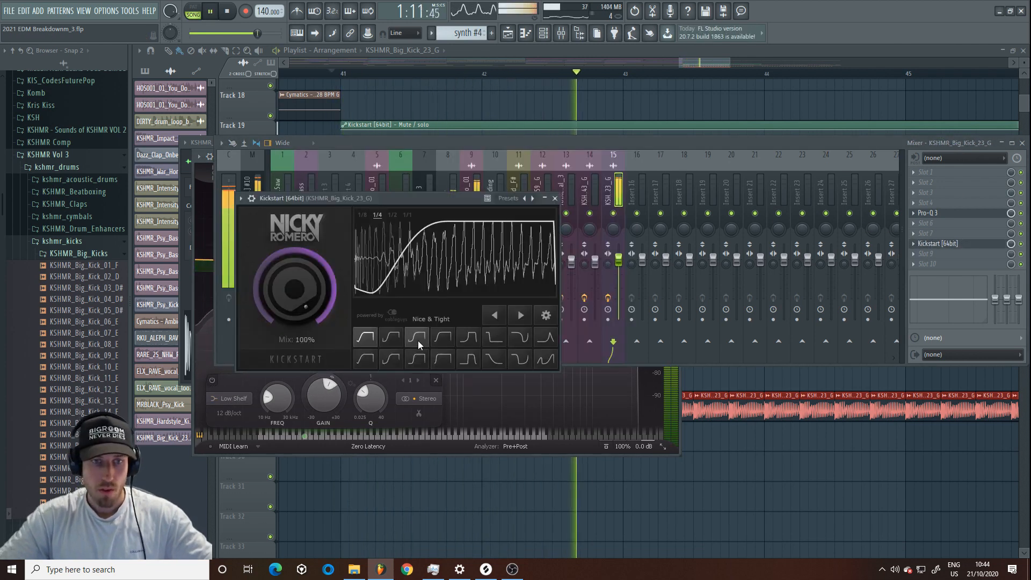
left_click(418, 341)
double_click(698, 410)
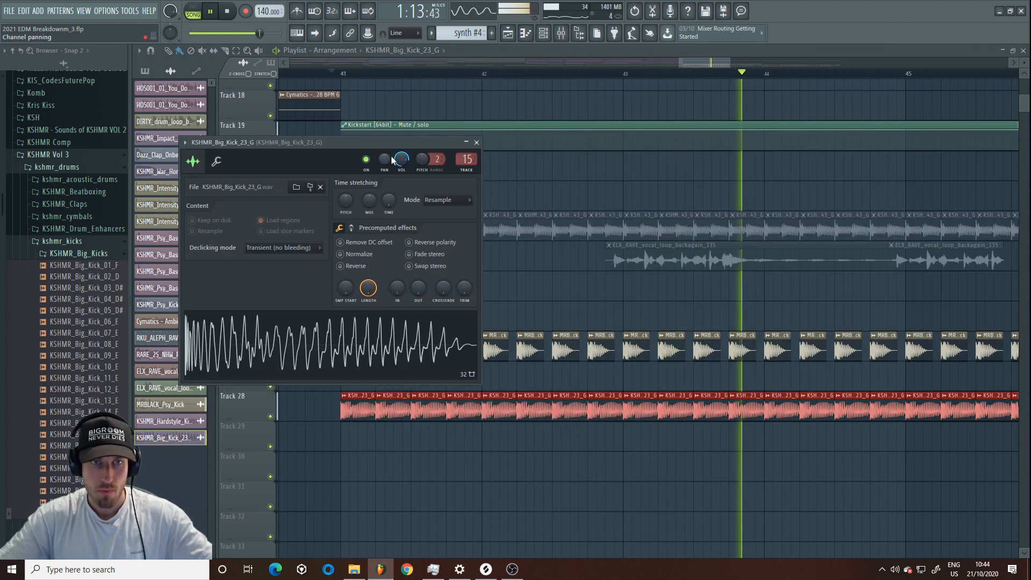
left_click_drag(401, 160, 401, 168)
- Unmute Track 22 and play the hardstyle, psy and big kicks together
left_click(517, 228)
key("space")
left_click(271, 236)
key("space")
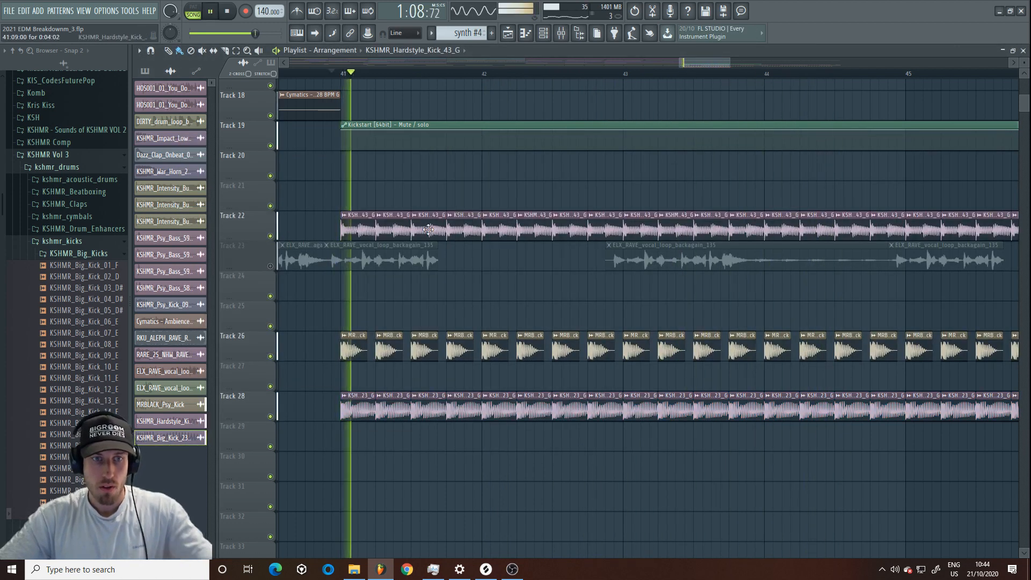
- Reopen the big kick's Pro-Q 3 and readjust its low-shelf boost to about +10 dB during playback
double_click(436, 414)
left_click(563, 34)
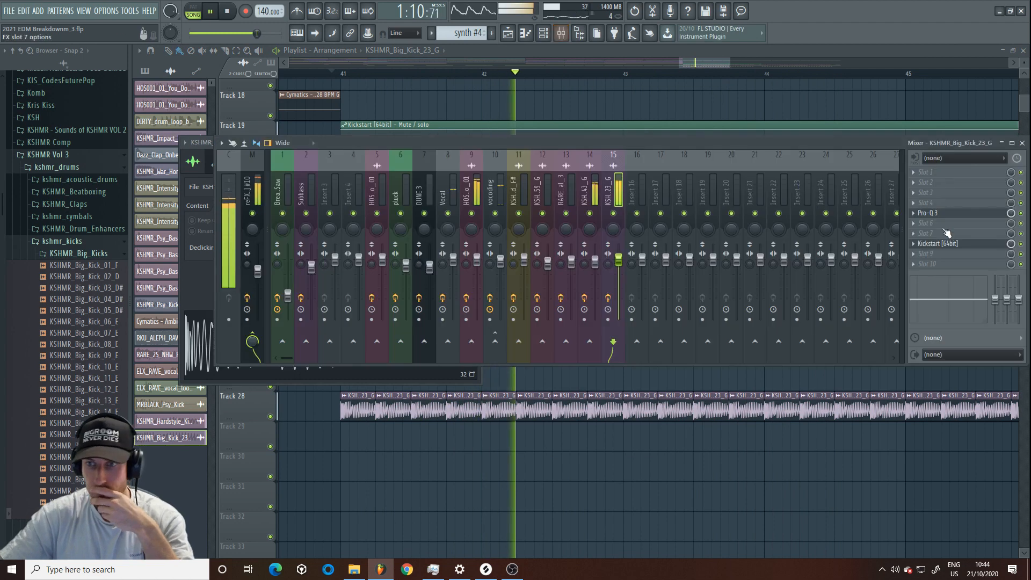
left_click(948, 214)
left_click_drag(368, 271, 333, 257)
- Try a low-cut band at 821.67 Hz in the big kick's Pro-Q 3 and disable that band
left_click_drag(583, 271, 441, 400)
left_click(361, 399)
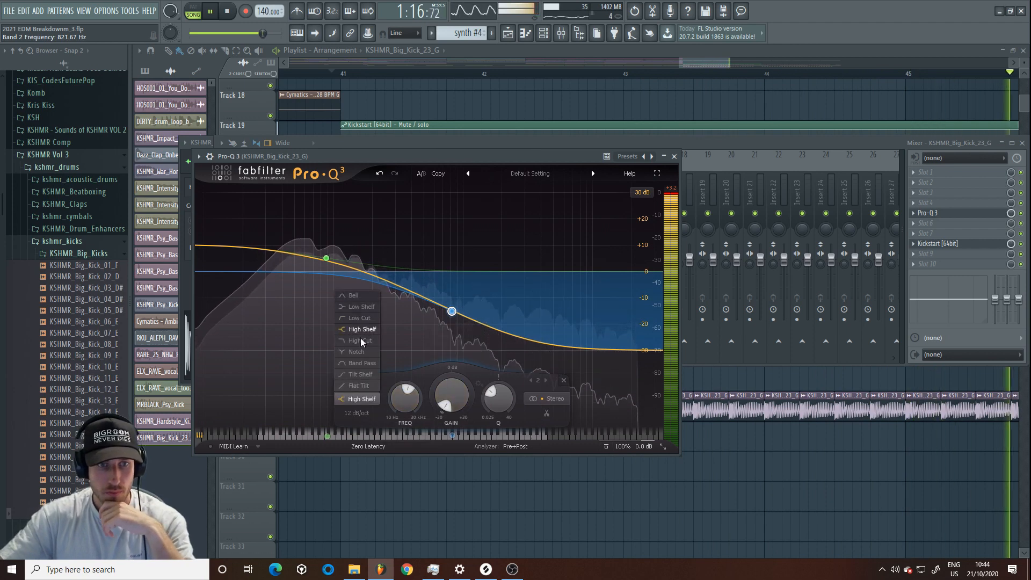
left_click(360, 319)
key("space")
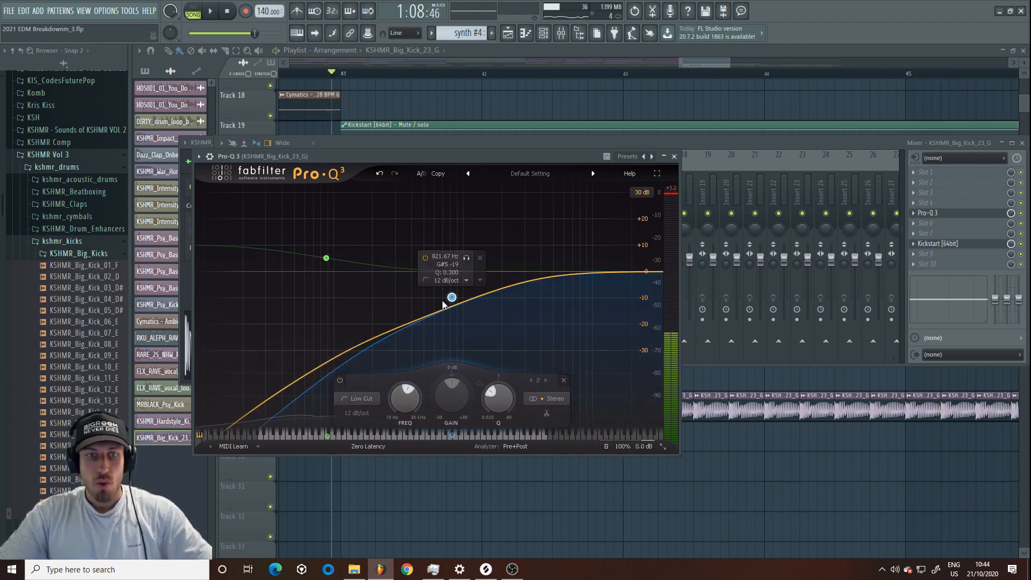
left_click(426, 257)
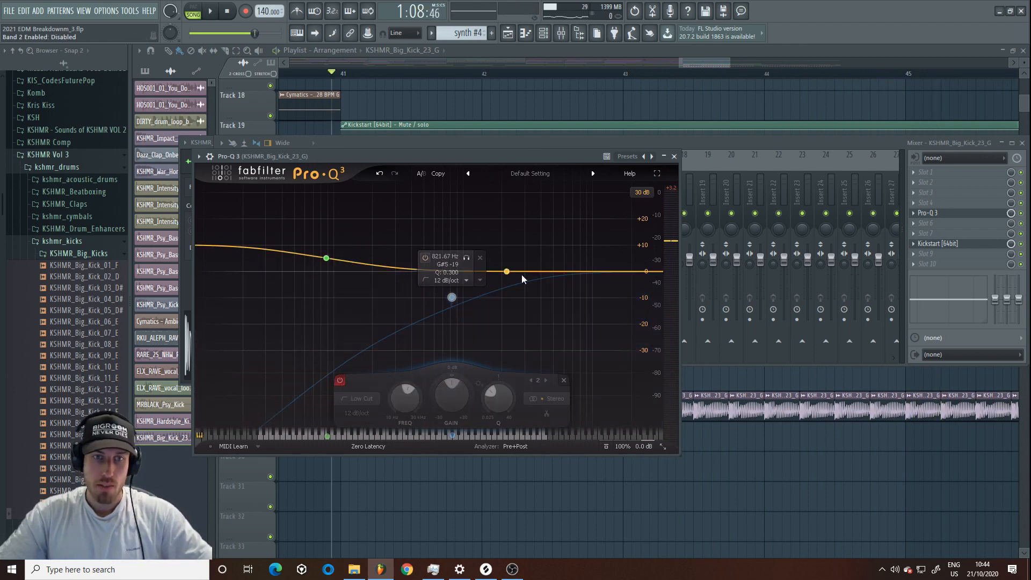
- Add a third band at 12351 Hz in the big kick's Pro-Q 3 and set its shape to High Cut
left_click_drag(606, 271, 604, 295)
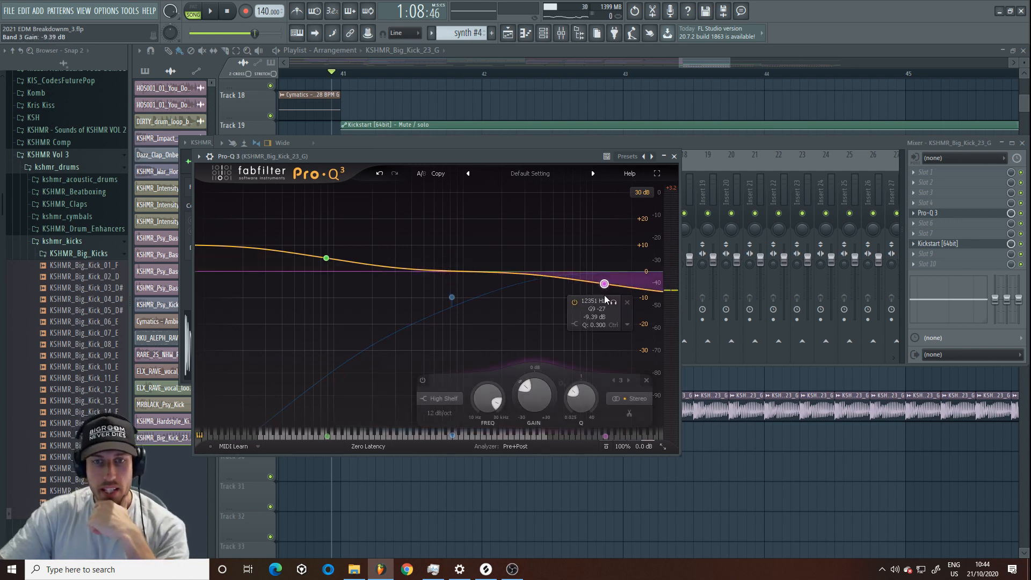
left_click(575, 324)
left_click(623, 336)
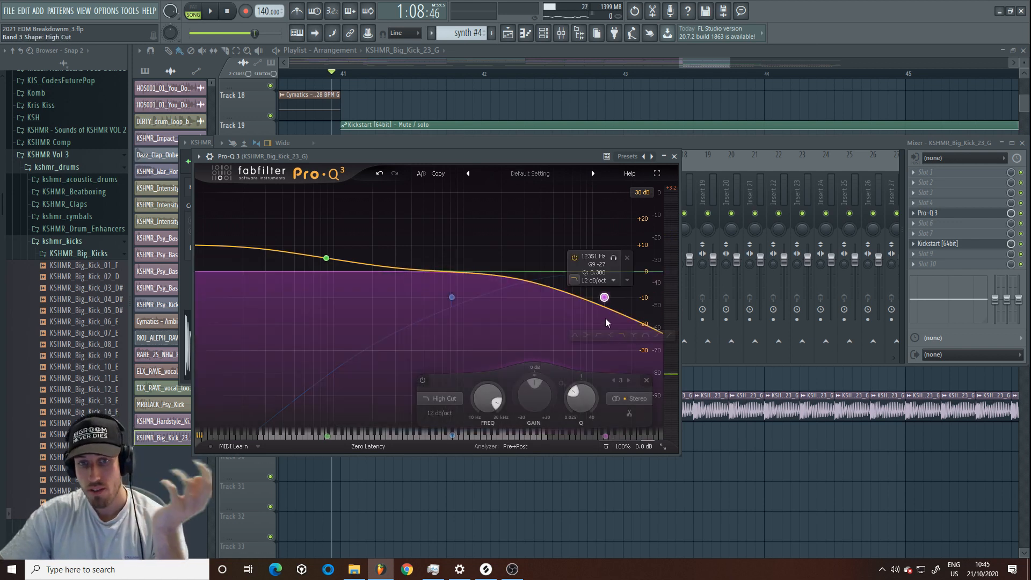
- Mute Track 22 and play the psy kick and big kick from bar 41
left_click(308, 74)
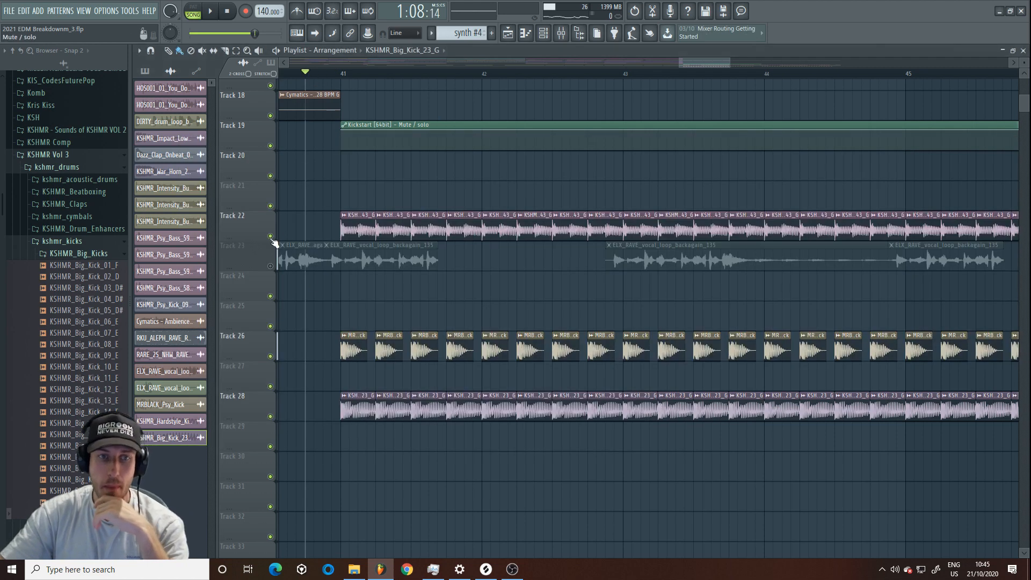
left_click(270, 236)
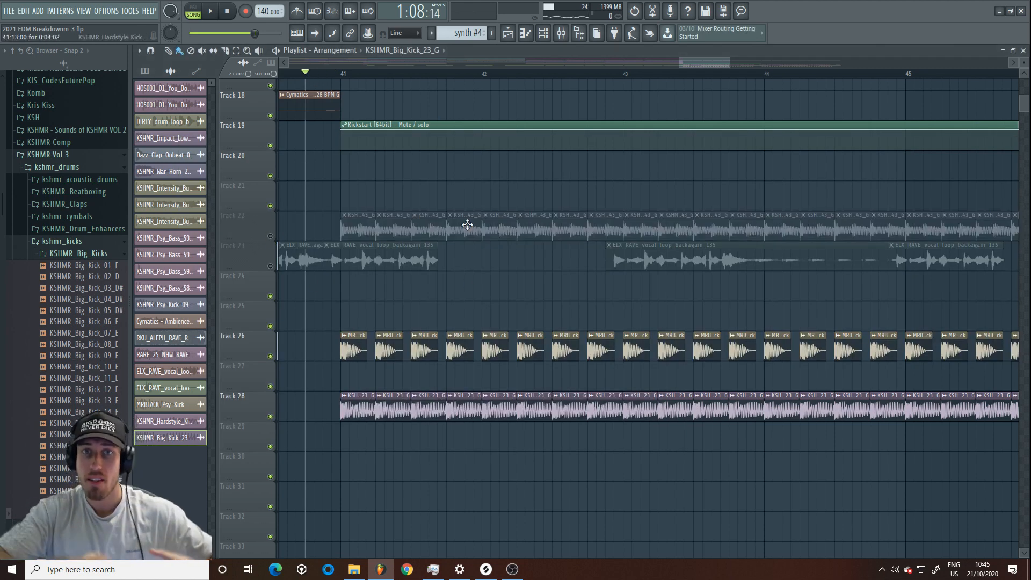
left_click(342, 73)
key("space")
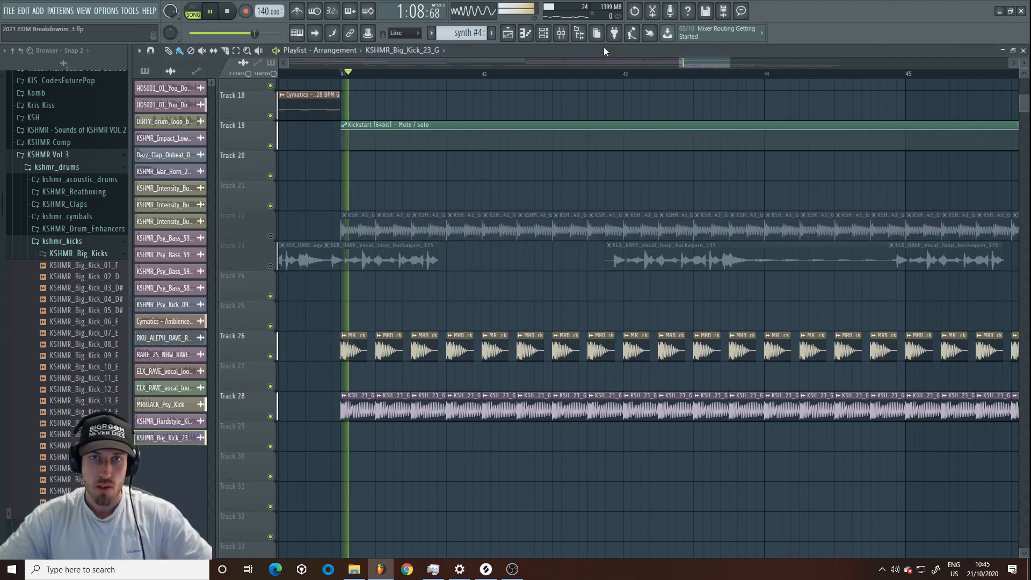
- Lower the big kick's high-cut band in Pro-Q 3 to about 500 Hz, readjust it, and pull it further down during playback
key("space")
left_click(561, 33)
left_click(955, 214)
key("space")
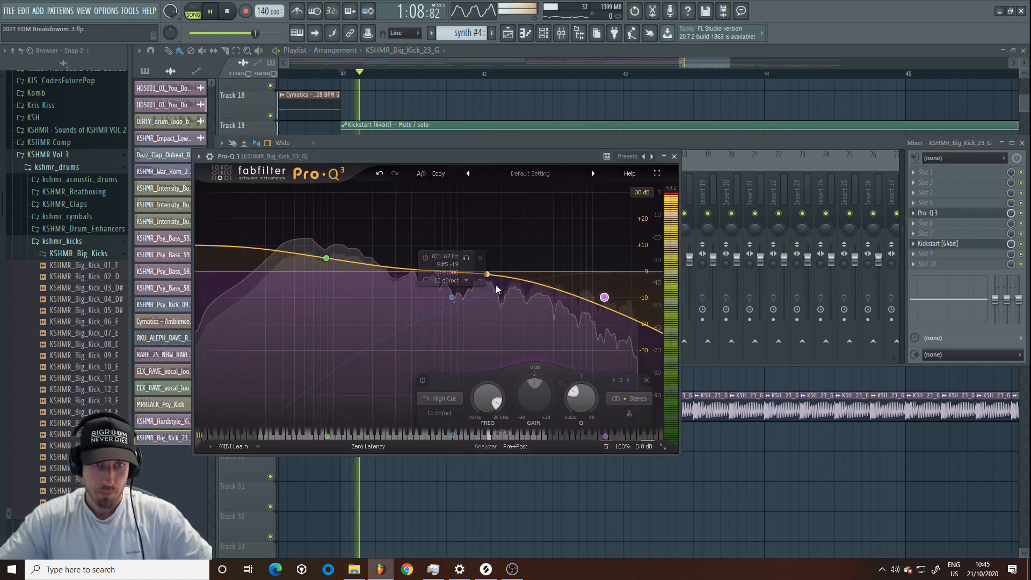
left_click_drag(605, 298, 424, 311)
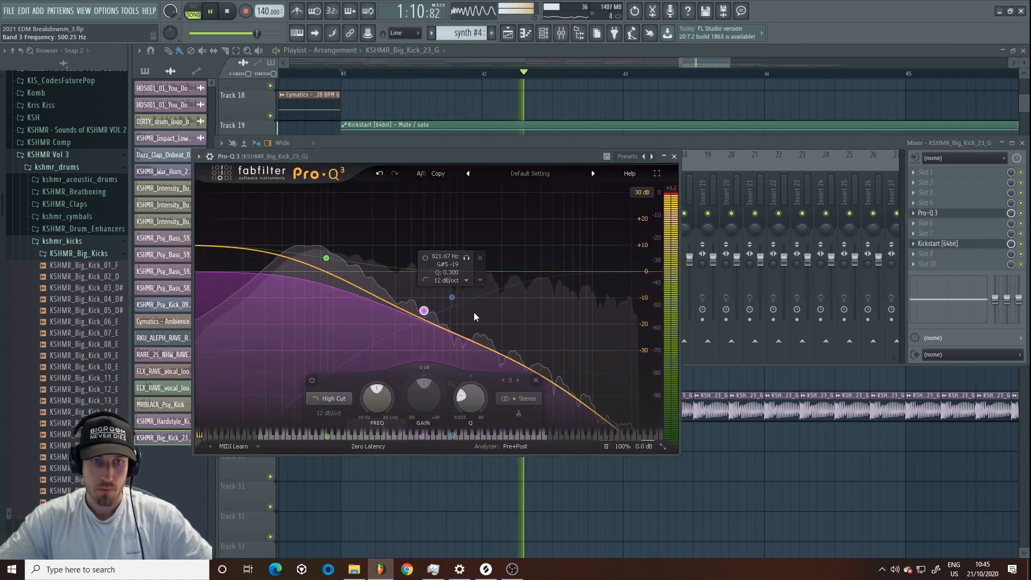
scroll(424, 311, "up", 8)
left_click_drag(424, 275, 358, 273)
key("space")
key("F5")
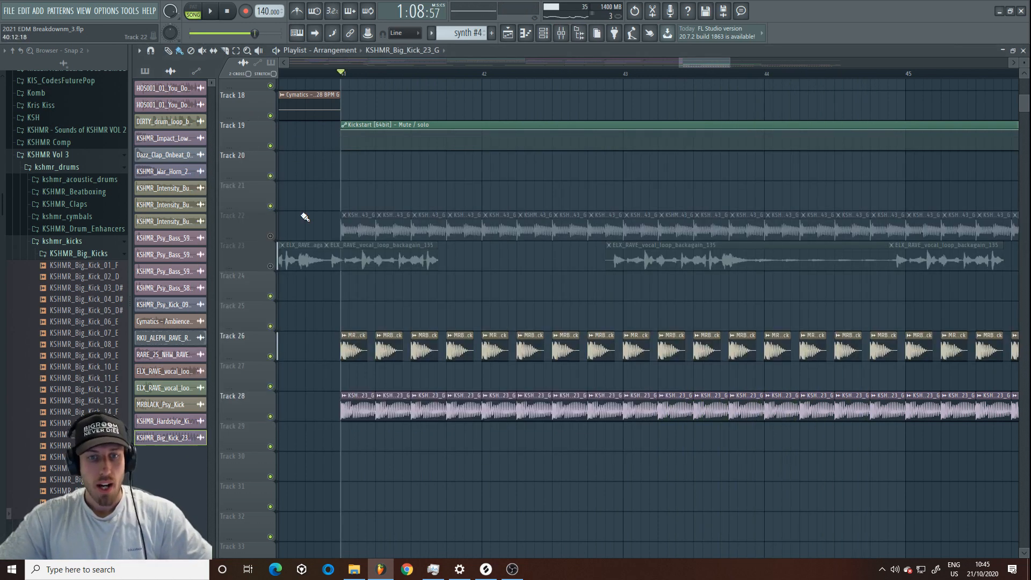
- Unmute the vocals on Track 23 and play them with the kicks, checking the big kick's channel and mixer levels
left_click(271, 266)
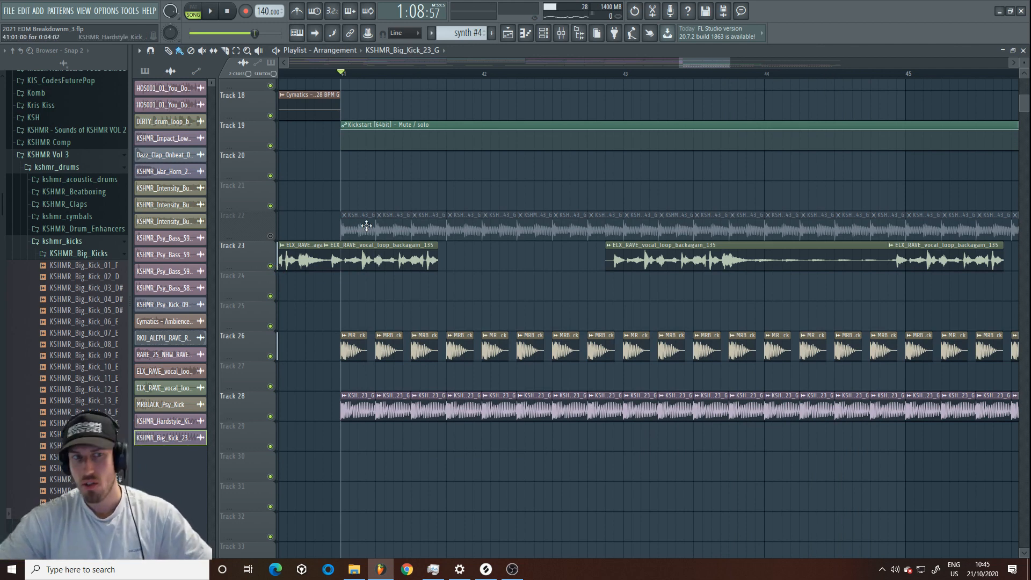
key("space")
double_click(591, 409)
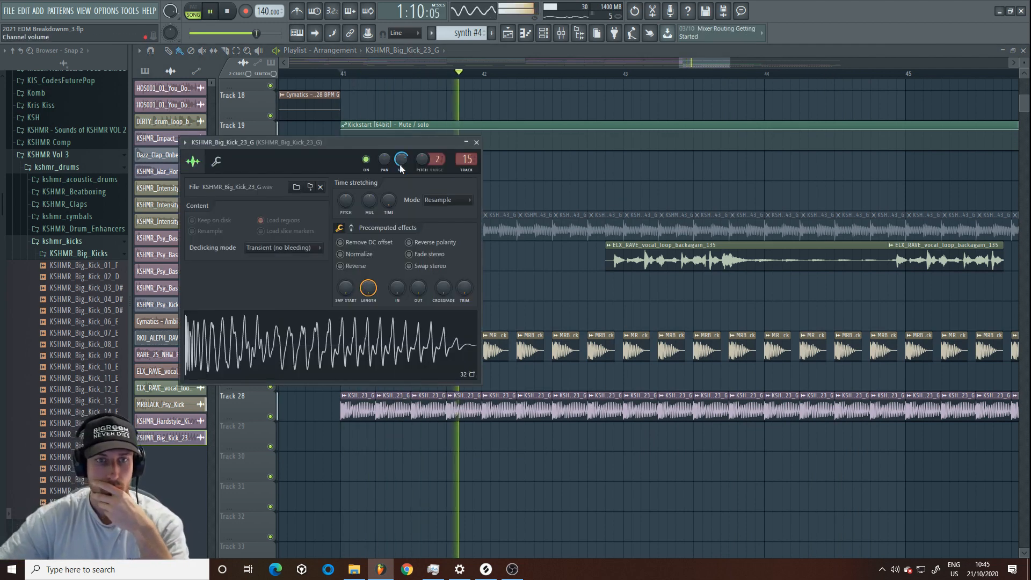
key("F9")
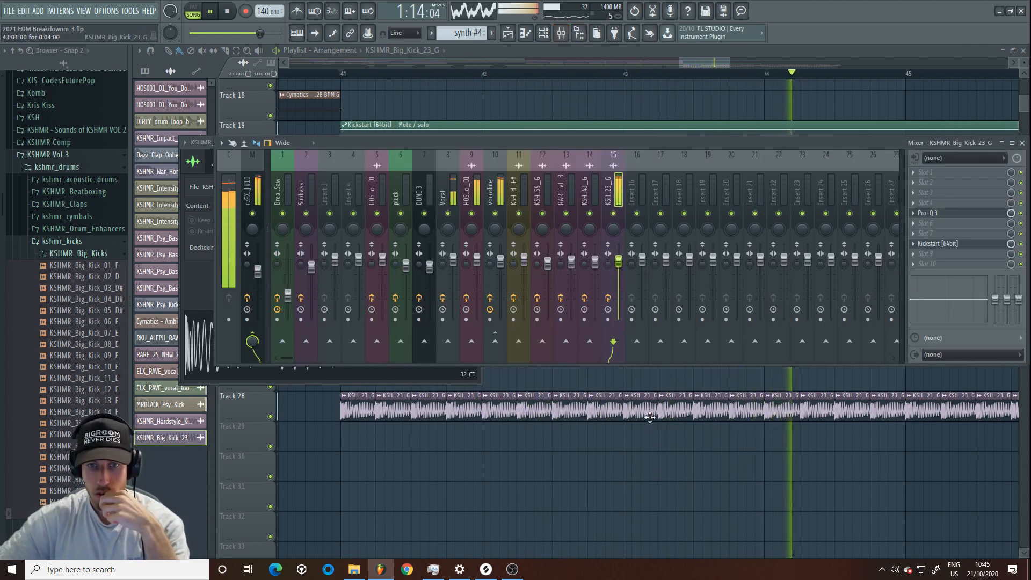
left_click(650, 417)
- Inspect the Vocal mixer insert and its Kickstart effect while replaying the vocals from just before bar 41
double_click(629, 262)
left_click(562, 34)
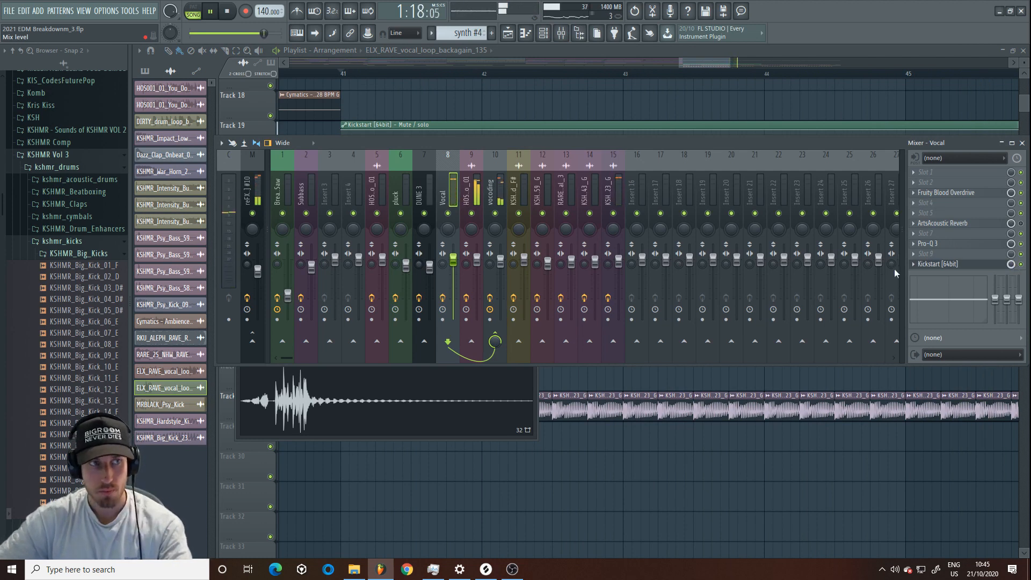
left_click(279, 73)
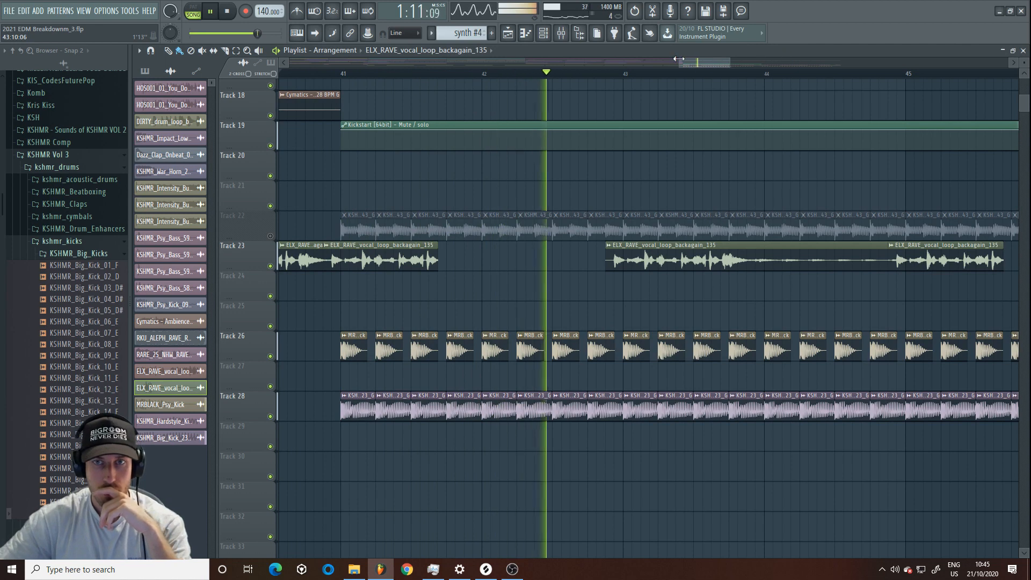
left_click_drag(680, 62, 691, 63)
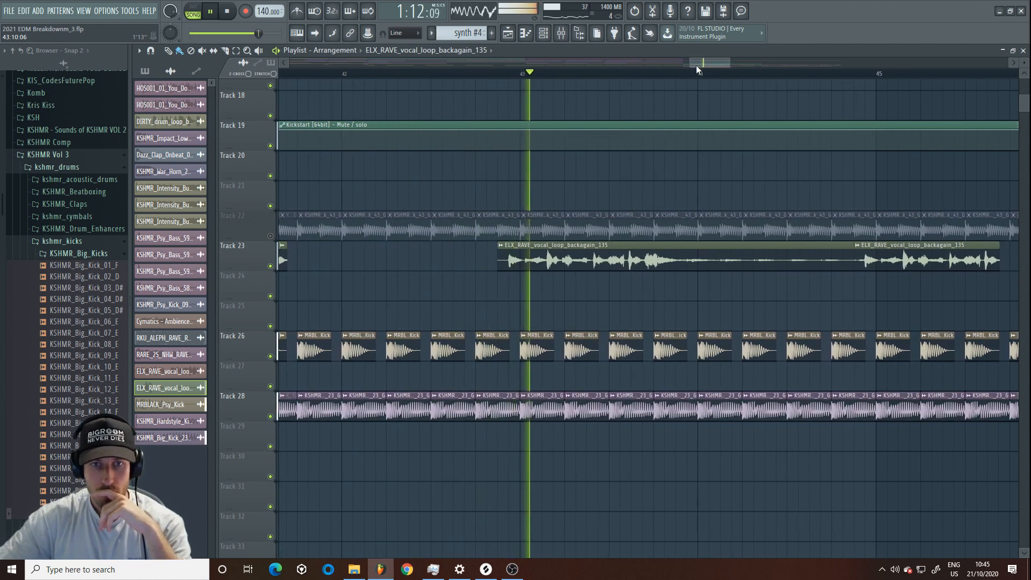
left_click(561, 34)
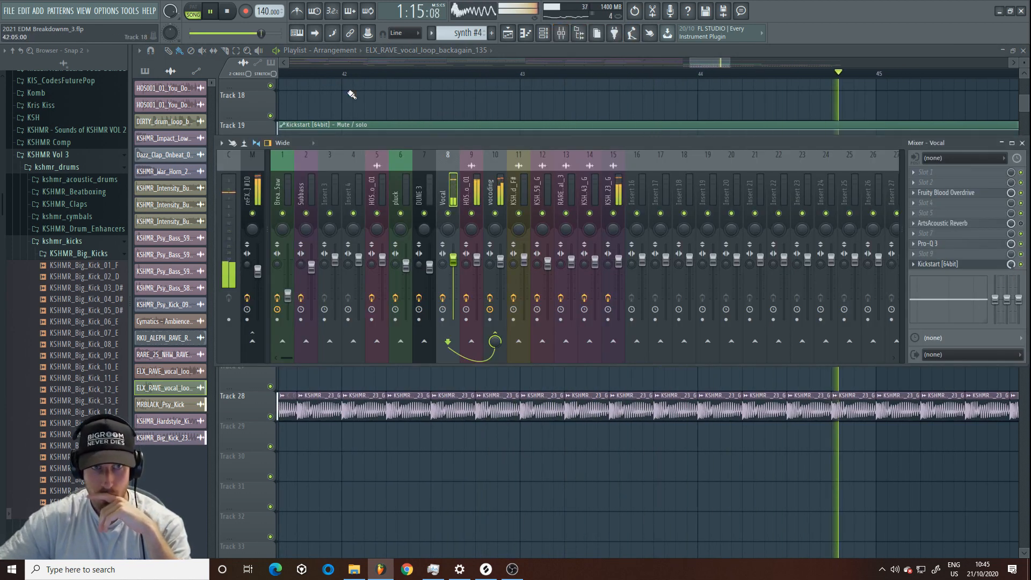
- Select the Track 23 vocal clips from the one starting just before bar 41 onward and shift them slightly later
left_click(239, 52)
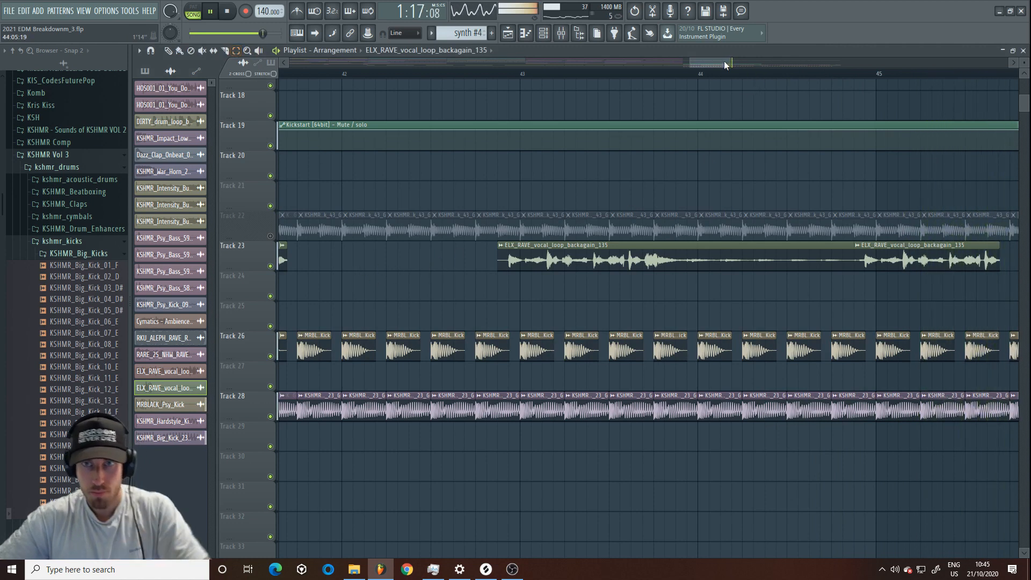
key("space")
left_click_drag(726, 62, 635, 64)
left_click_drag(595, 269, 1017, 281)
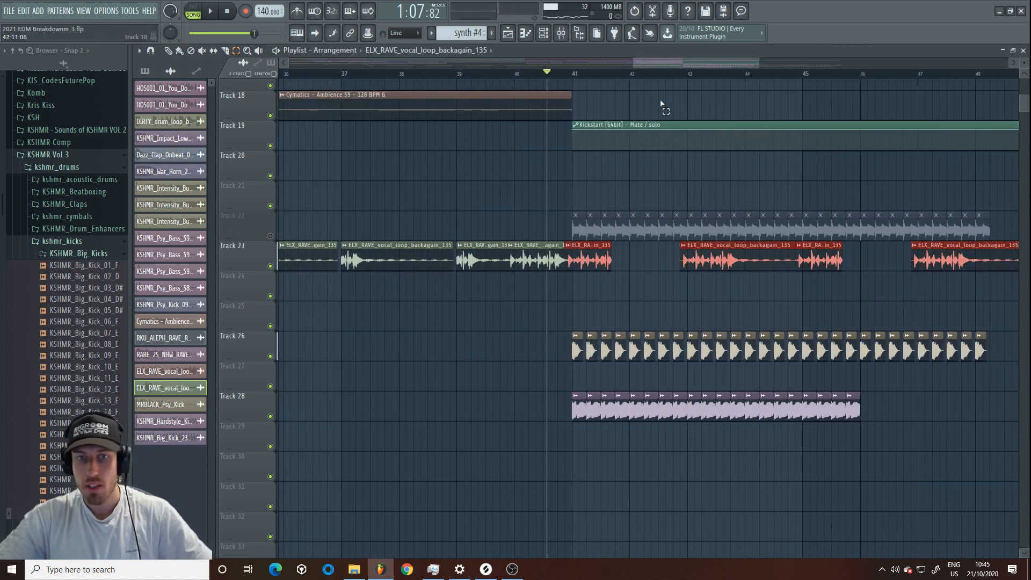
left_click_drag(634, 63, 682, 63)
left_click_drag(758, 64, 686, 63)
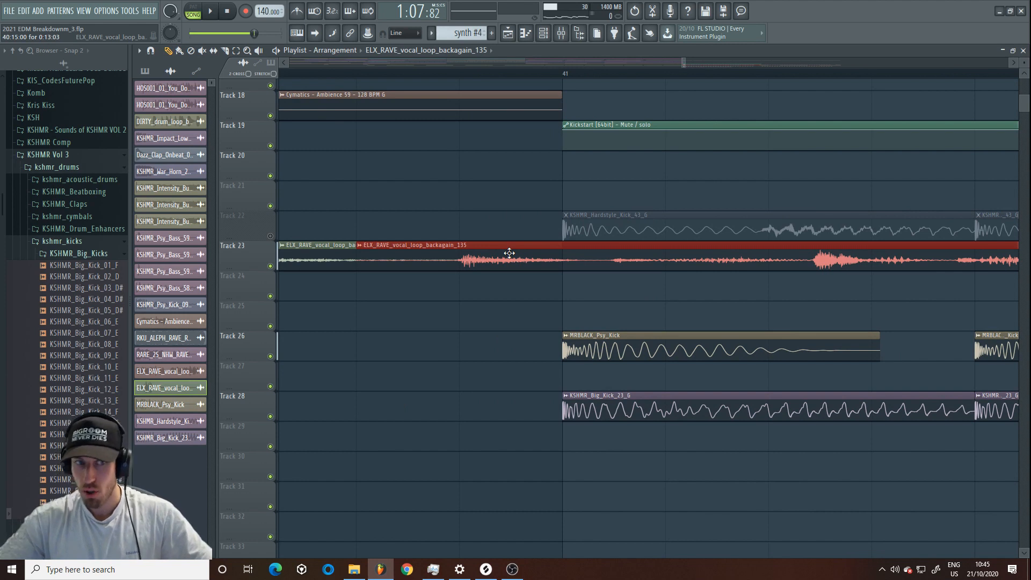
key("space")
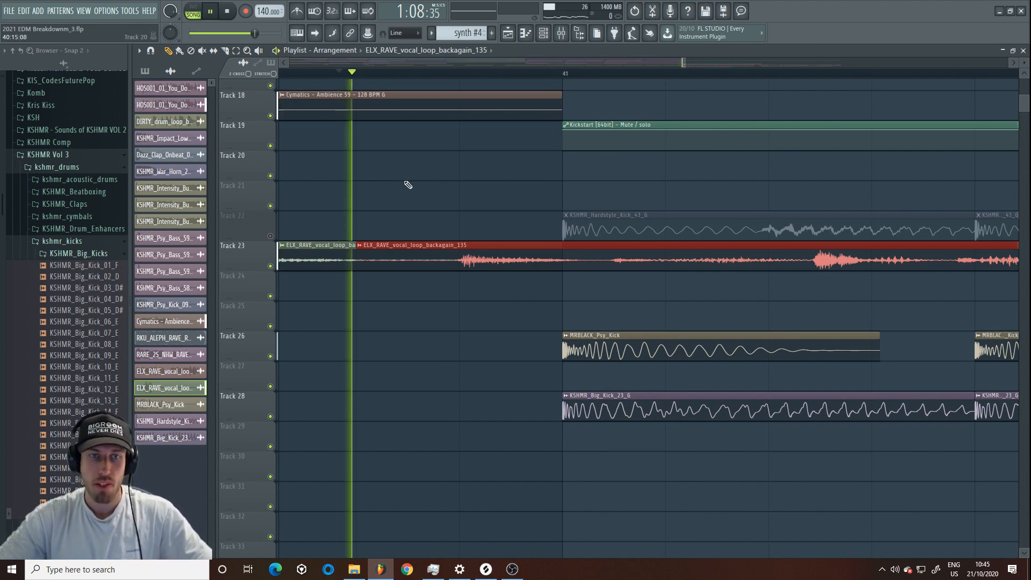
mouse_move(494, 262)
left_mouse_down()
mouse_move(464, 262)
mouse_move(519, 260)
mouse_move(504, 270)
left_mouse_up()
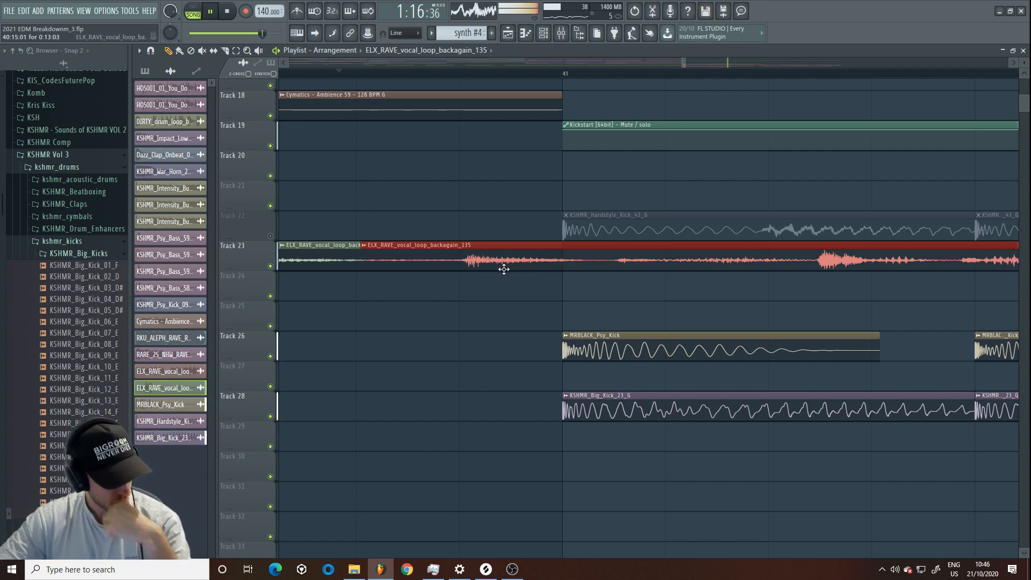
- Unmute Track 22, replay from just before bar 41 and open the KSHMR_Hardstyle_Kick_43_G channel settings
left_click(272, 237)
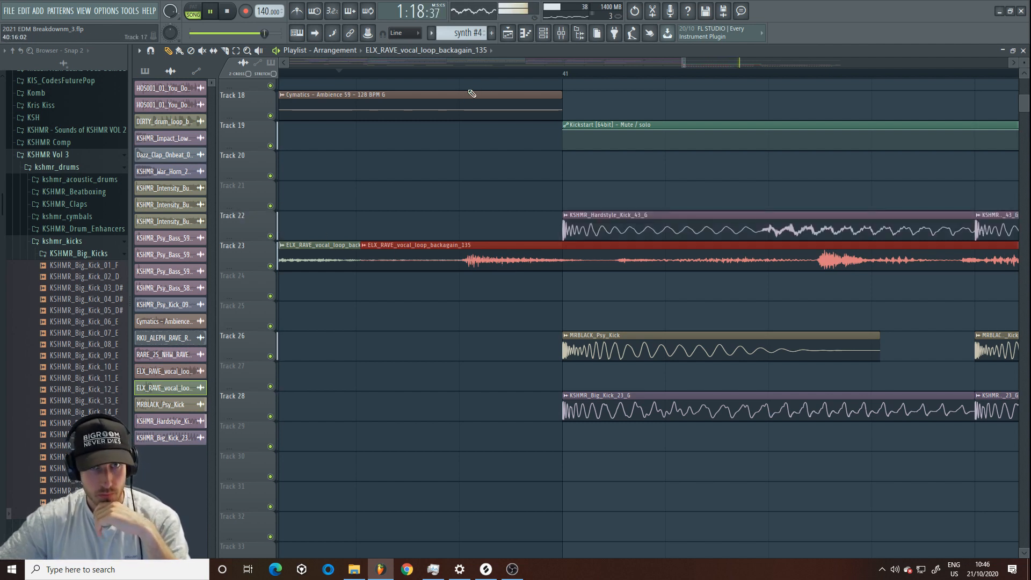
left_click(472, 74)
double_click(622, 218)
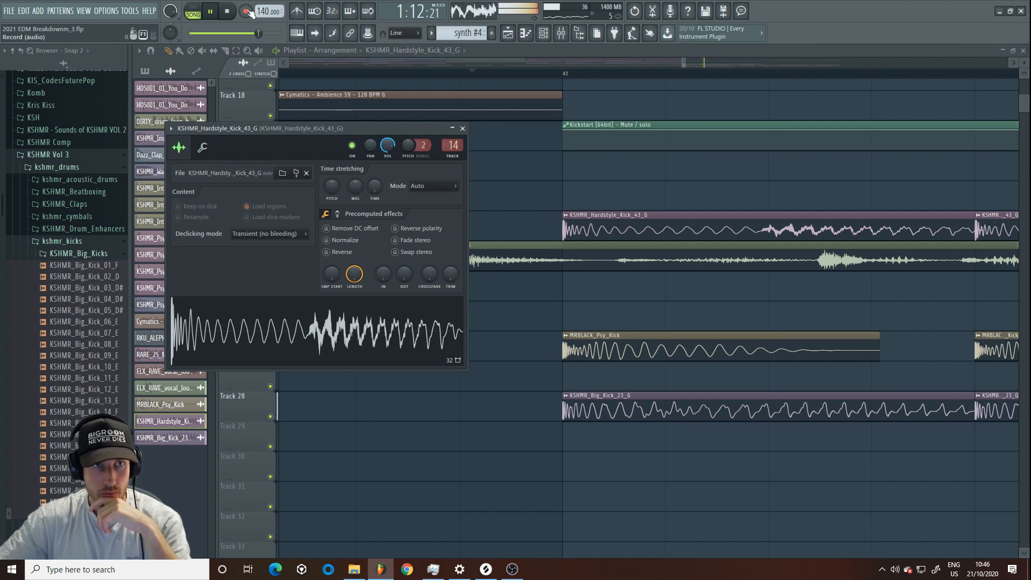
- Raise the project tempo to 142 BPM, restretch all channels and stop playback
left_click_drag(264, 11, 264, 9)
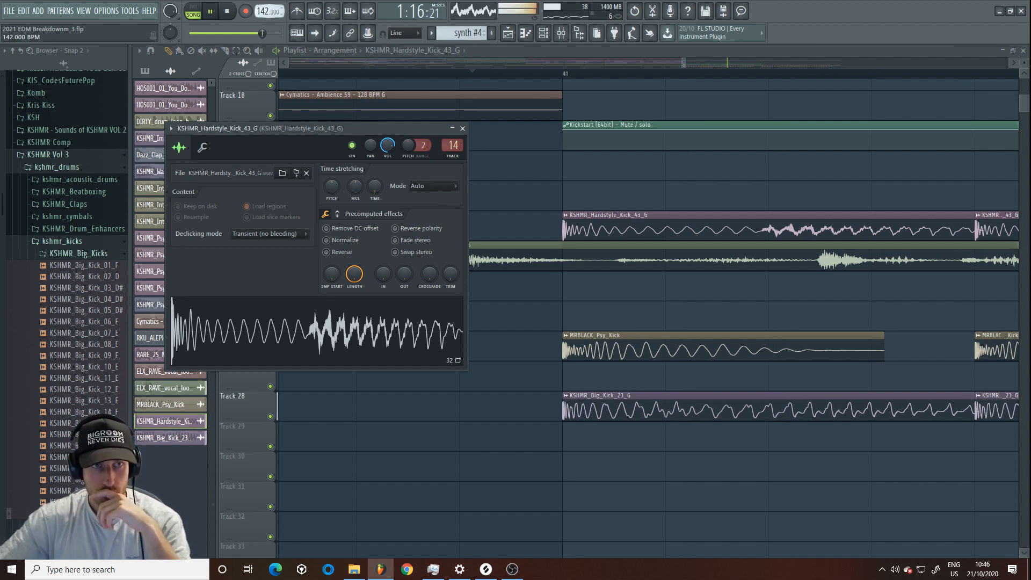
left_click(528, 314)
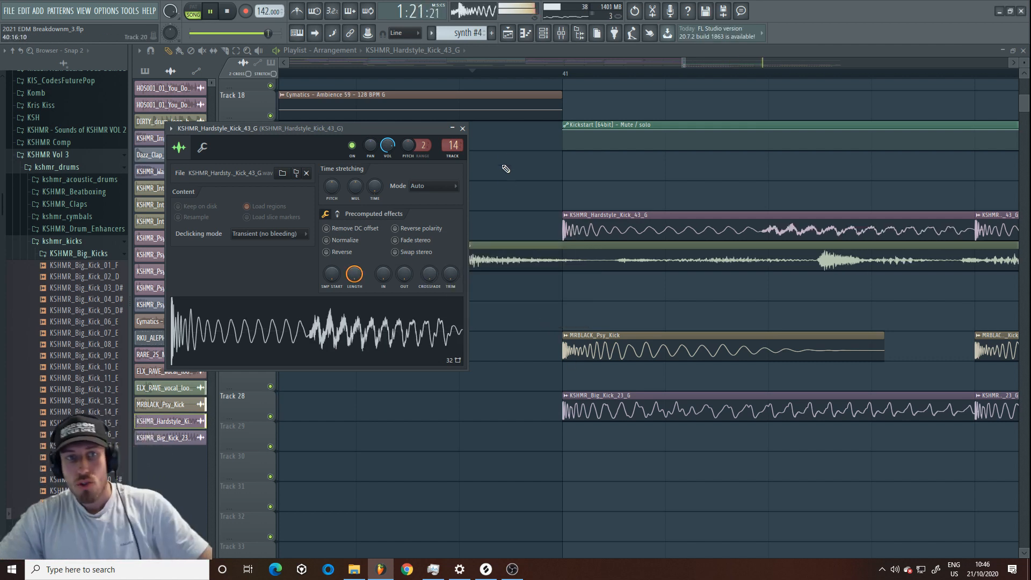
key("space")
- Repaint the KSHMR_Big_Kick_23_G clips on Track 28 as even one-beat runs covering bars 41 to 48 and 49 to 56
left_click_drag(685, 64, 833, 64)
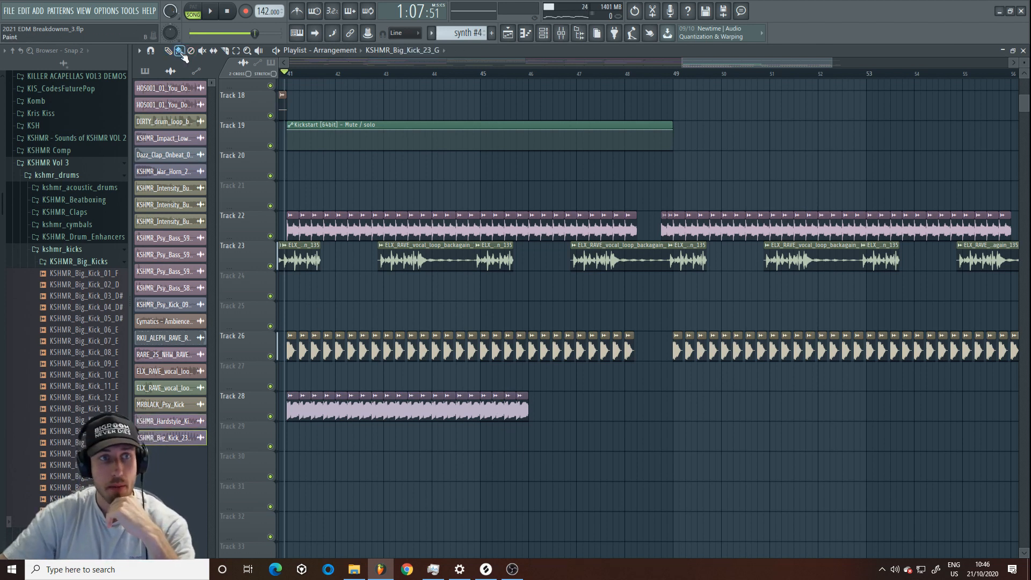
left_click_drag(534, 411, 638, 401)
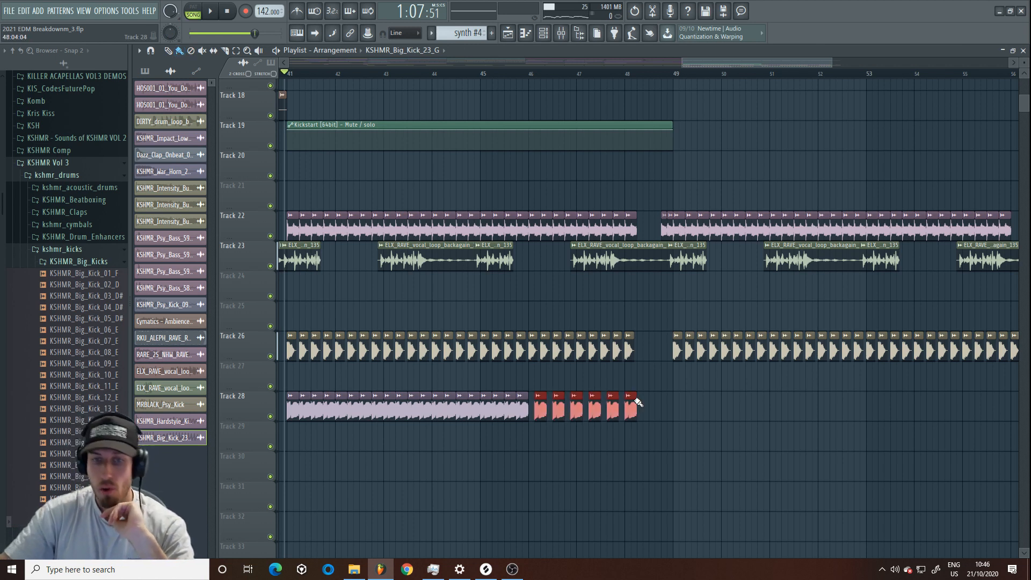
right_click(635, 412)
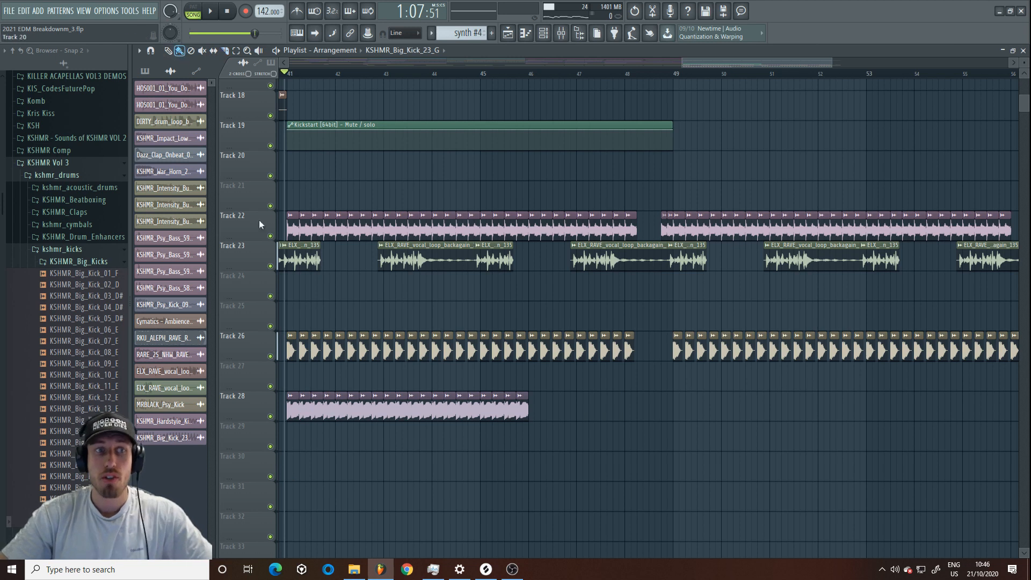
right_click(436, 412)
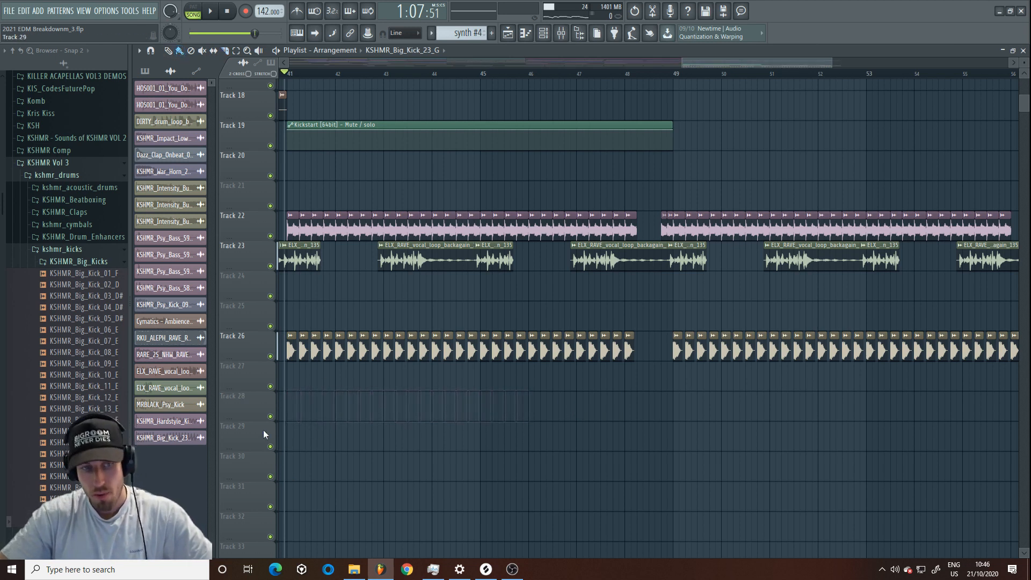
left_click_drag(290, 404, 620, 427)
right_click(636, 412)
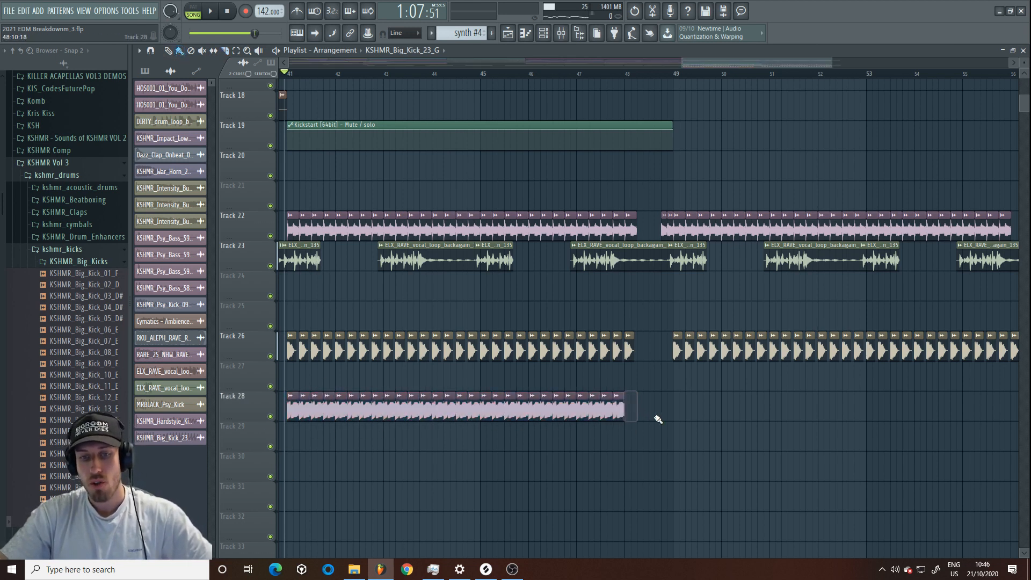
left_click_drag(678, 413, 963, 417)
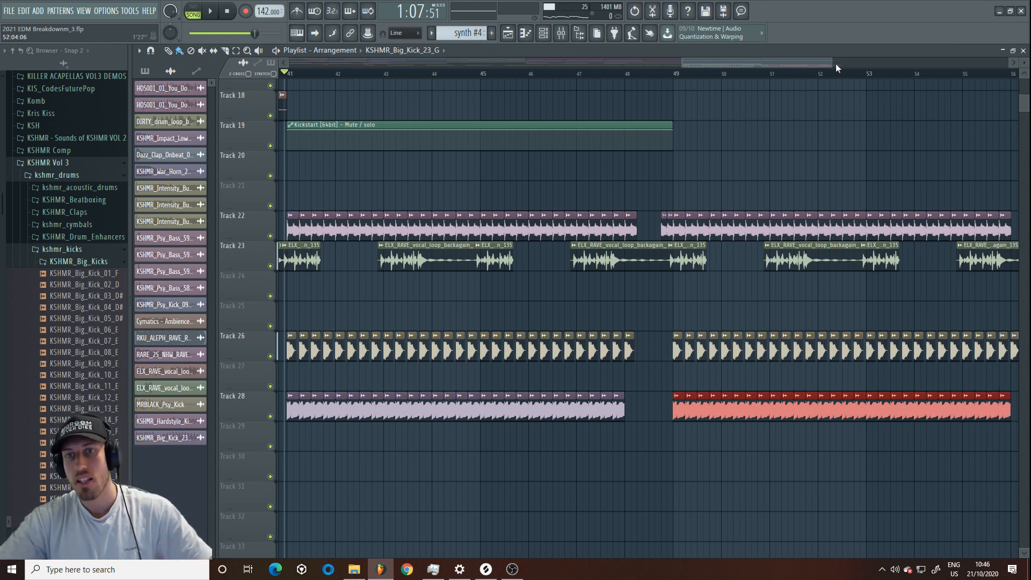
left_click_drag(835, 68, 848, 82)
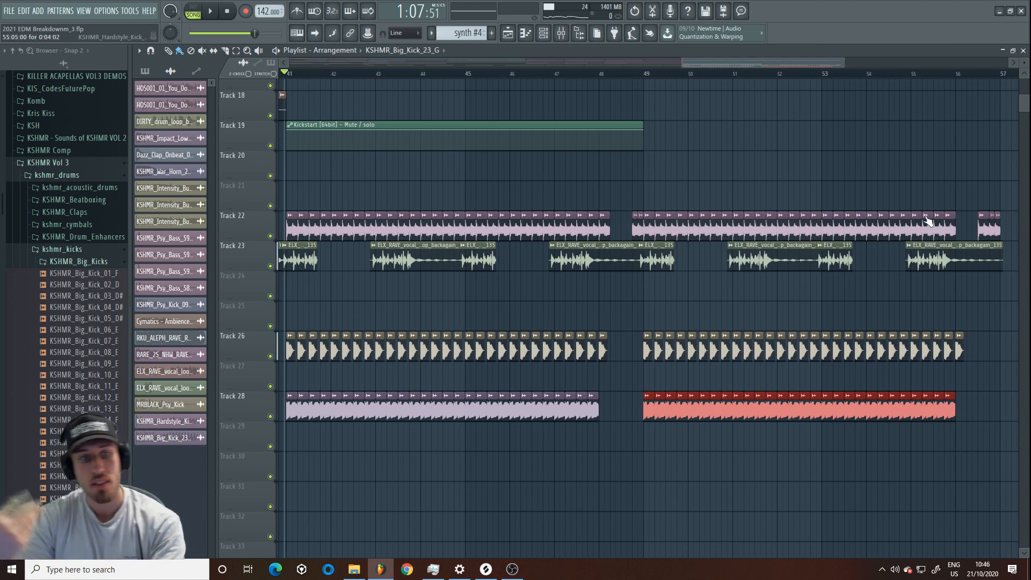
- Mute the Track 23 vocals and add S1 Imager Stereo to the big kick's mixer insert with its width reduced
left_click(270, 266)
key("space")
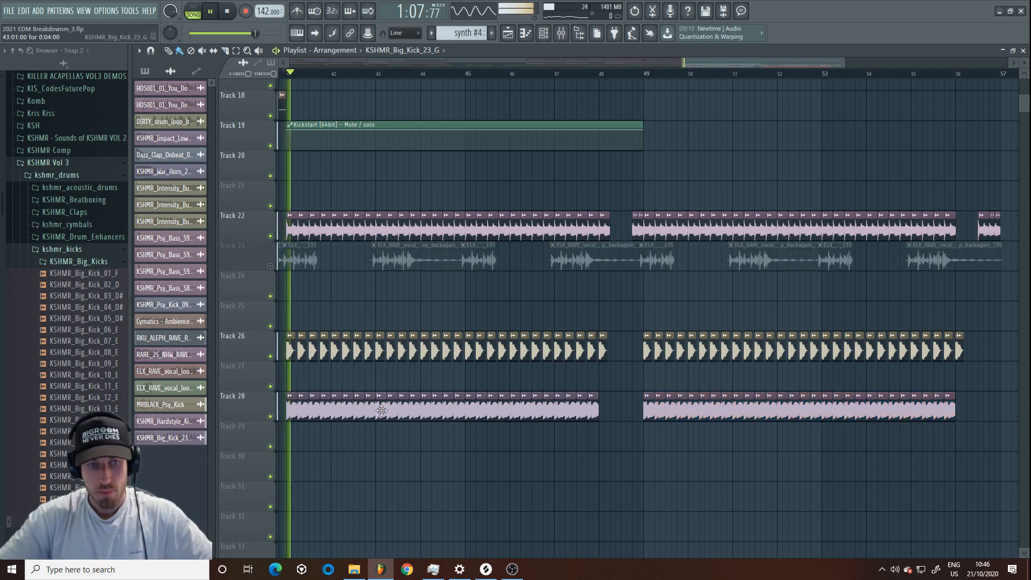
double_click(382, 410)
key("space")
left_click(562, 34)
left_click(927, 193)
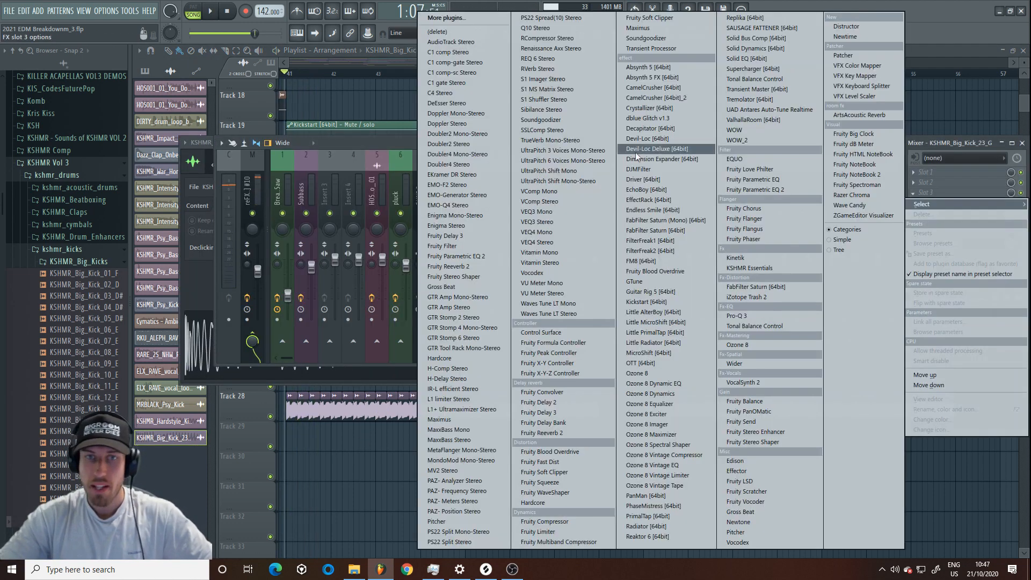
left_click(543, 79)
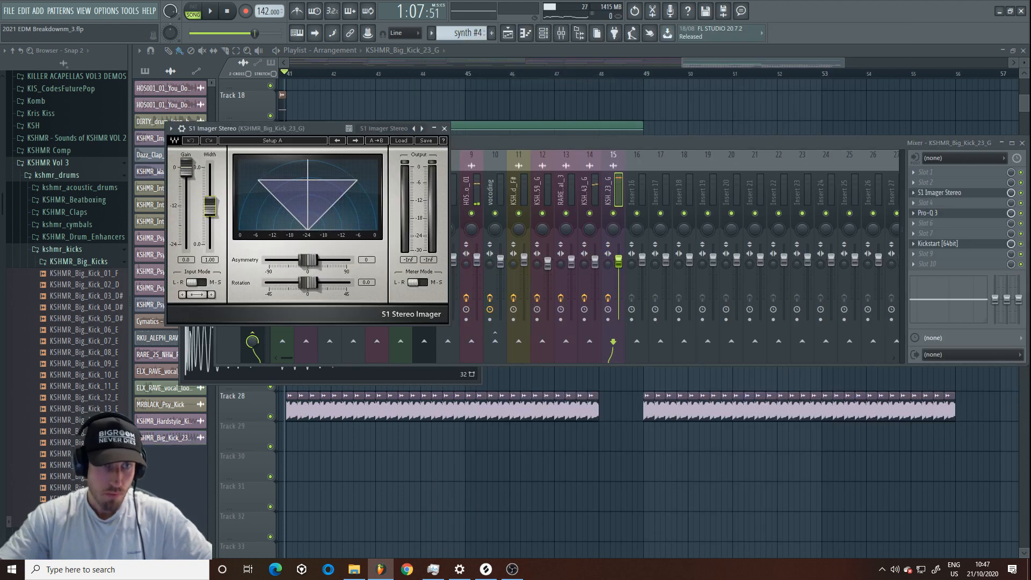
left_click_drag(210, 207, 210, 247)
- Replay the kicks from bar 41 and lower the big kick's mixer level to -1.2 dB
key("space")
left_click(624, 260)
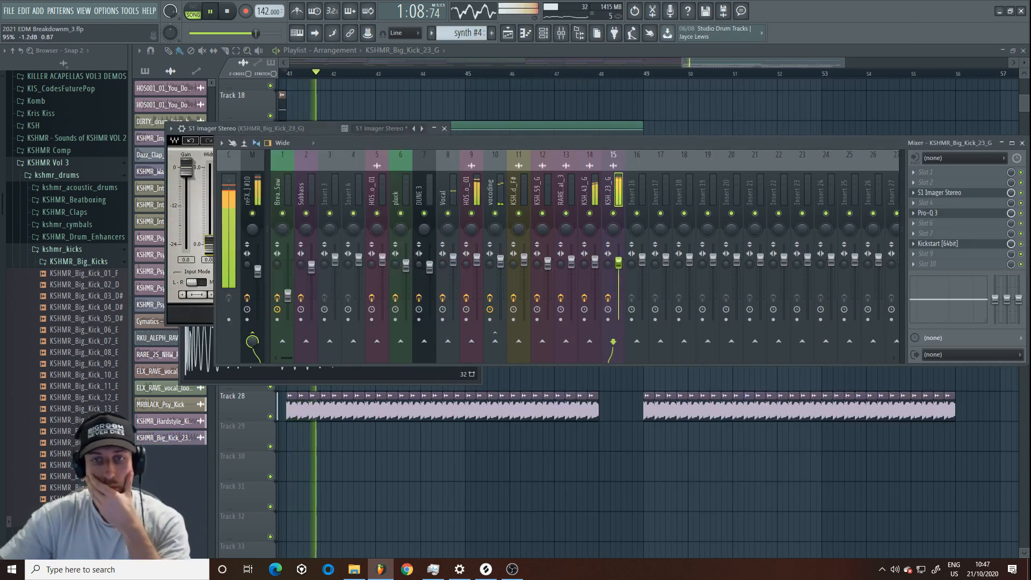
left_click(333, 485)
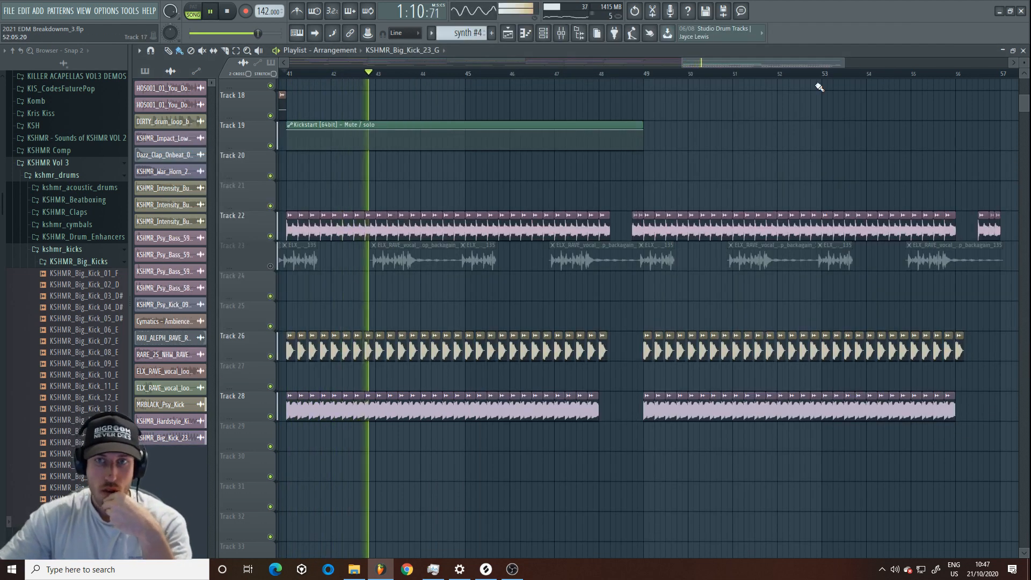
- Shorten all the MRBLACK_Psy_Kick clips on Track 26 to half a beat each
left_click_drag(844, 62, 716, 81)
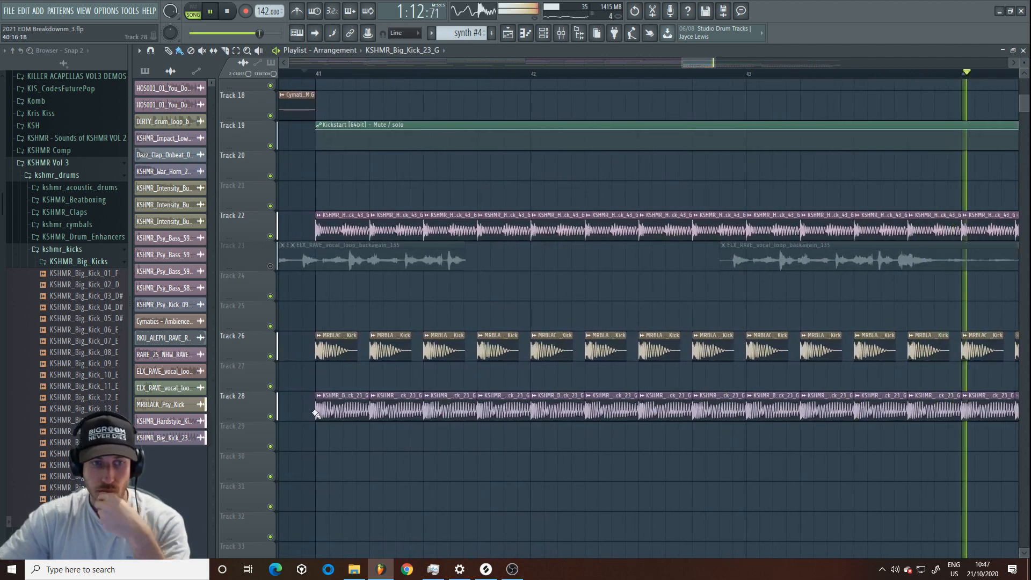
left_click(318, 336)
left_click(355, 427)
left_click_drag(357, 356, 336, 357)
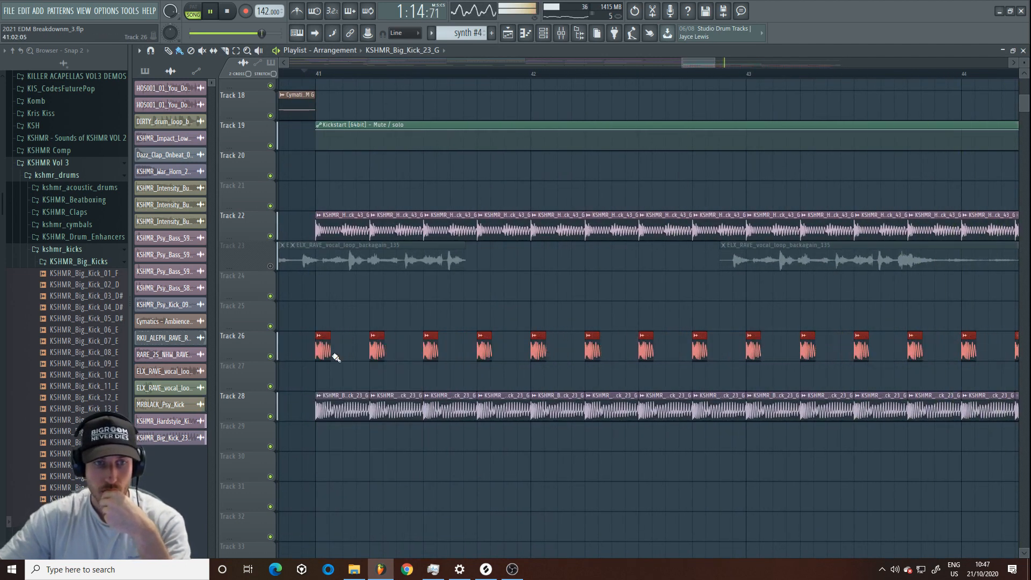
left_click_drag(718, 65, 670, 67)
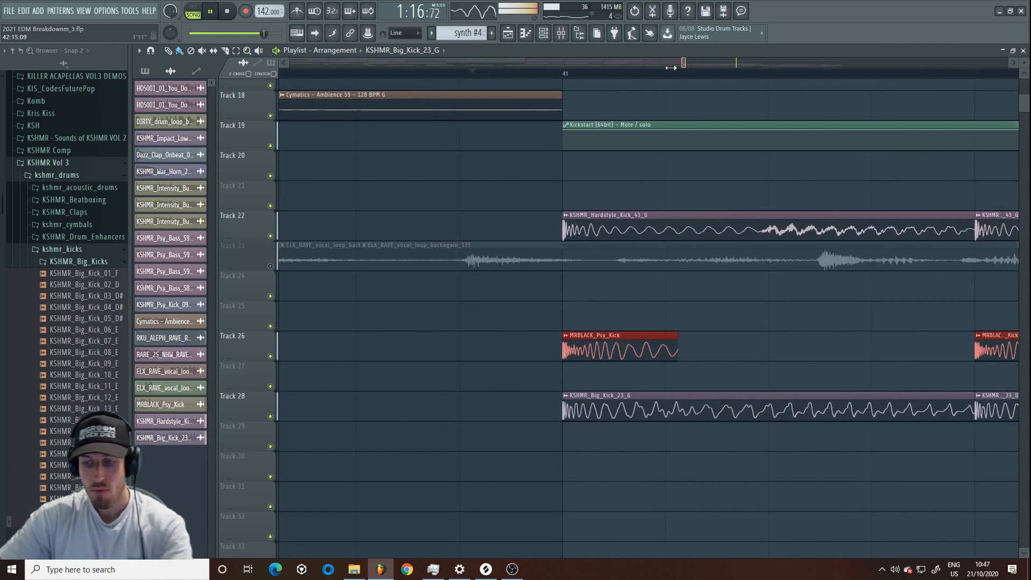
left_click_drag(679, 352, 769, 354)
- Check the psy kick's channel settings and load Pro-Q 3 on the hardstyle kick's mixer insert above Kickstart
double_click(748, 350)
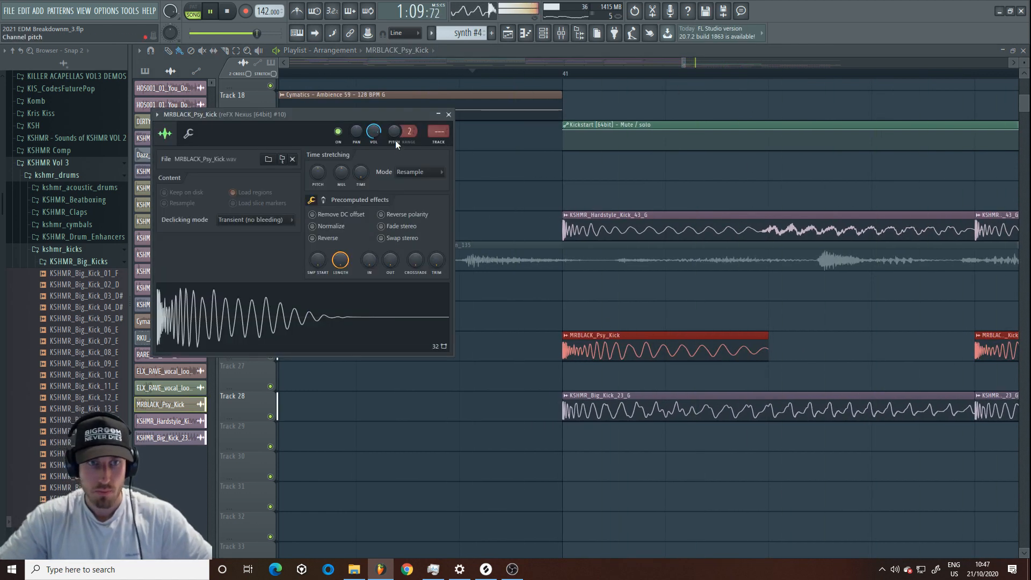
double_click(660, 222)
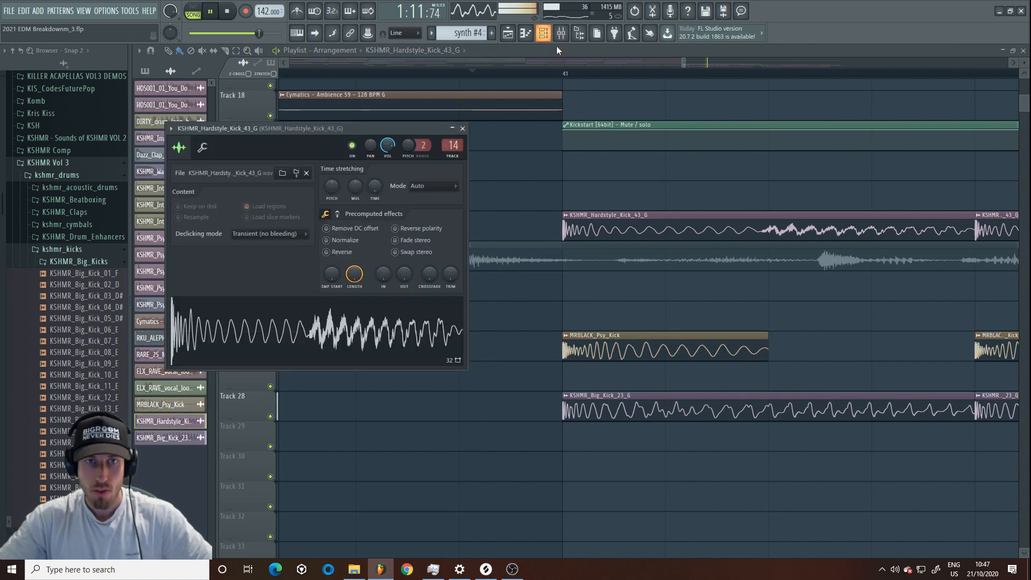
left_click(561, 33)
left_click(949, 199)
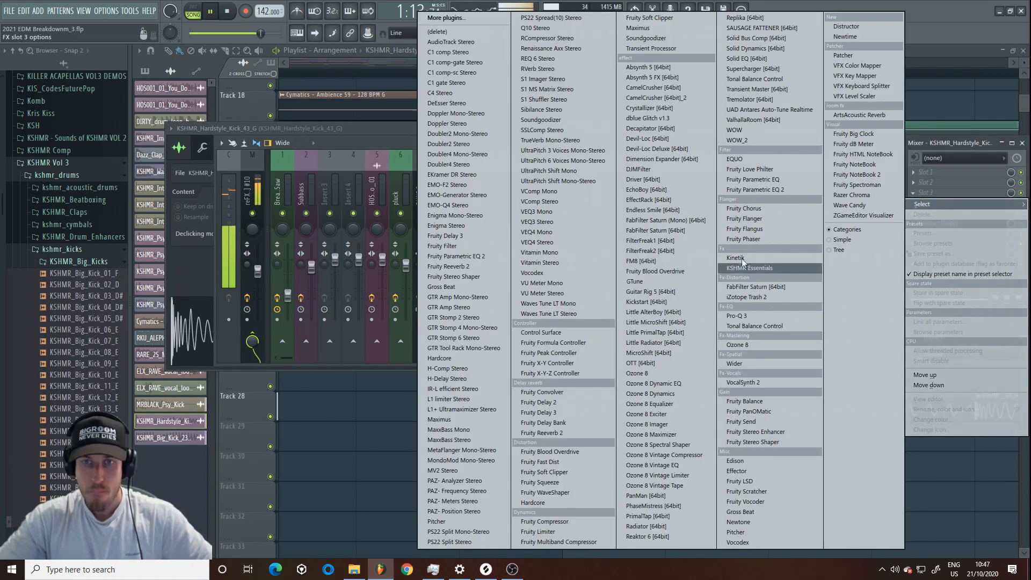
left_click(755, 316)
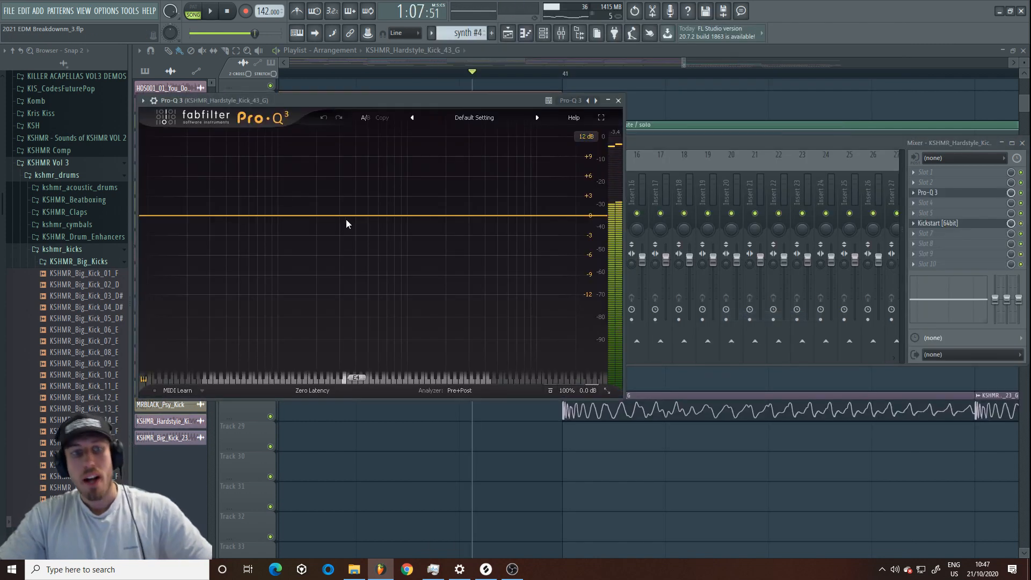
- Add a 72 dB/oct low cut to the hardstyle kick's EQ and raise its cutoff while listening
left_click_drag(211, 218, 216, 245)
left_click(183, 343)
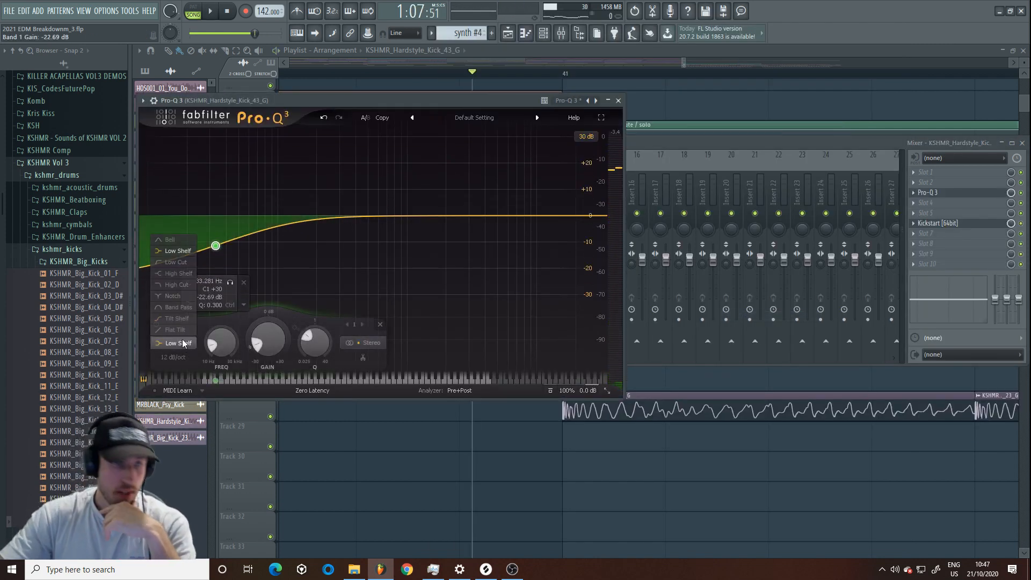
left_click(176, 263)
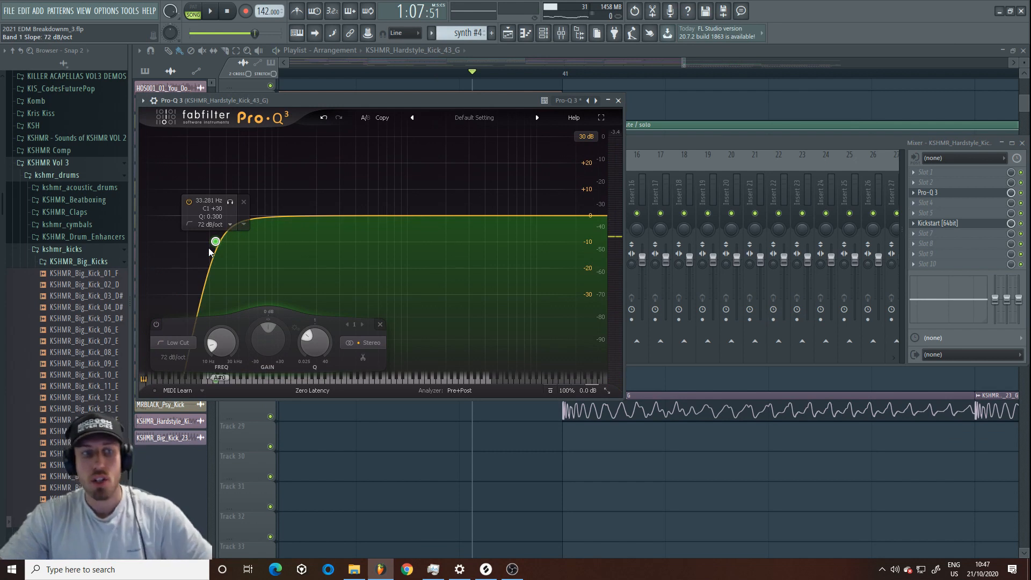
left_click_drag(209, 251, 270, 251)
key("space")
key("space")
- Boost the hardstyle kick with EQ bells at about 390 Hz and 3.2 kHz, the upper one by about 4.3 dB
left_click_drag(362, 217, 353, 197)
key("space")
left_click_drag(441, 215, 476, 195)
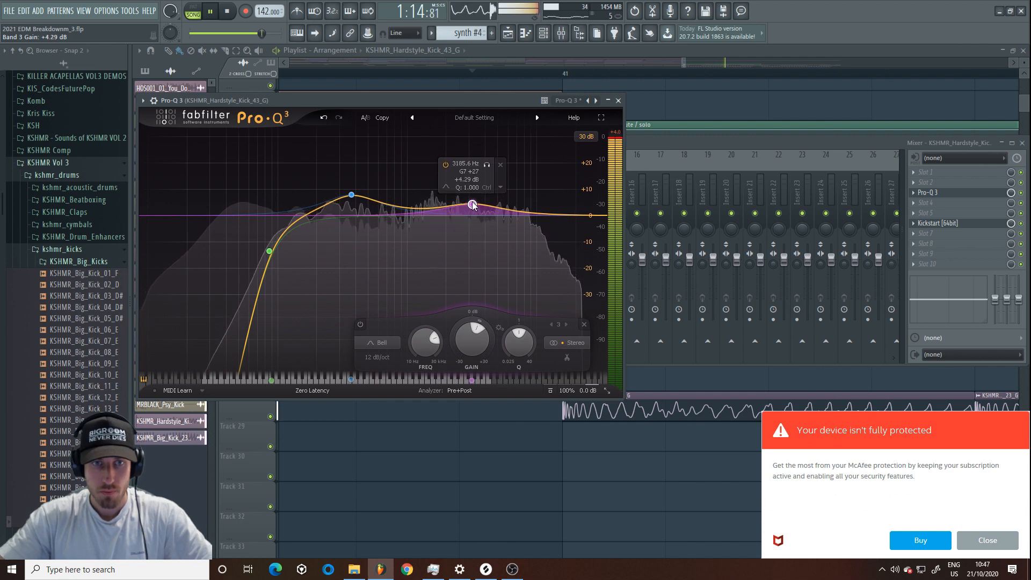
left_click_drag(352, 197, 354, 203)
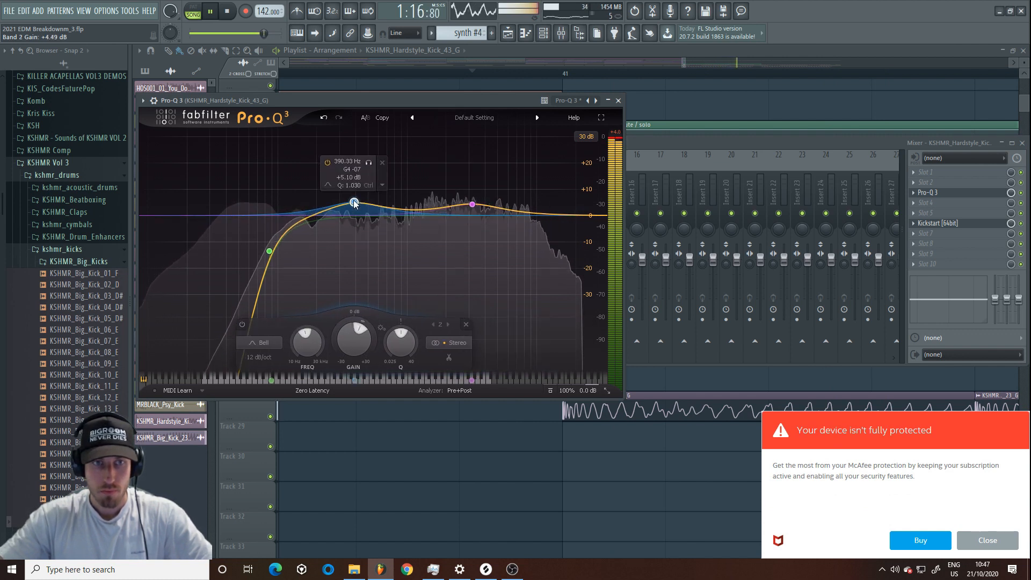
- Add a narrow EQ cut of about 9 dB near 1.5 kHz with Q 22.2 and compare it with the band bypassed
left_click_drag(419, 212, 430, 240)
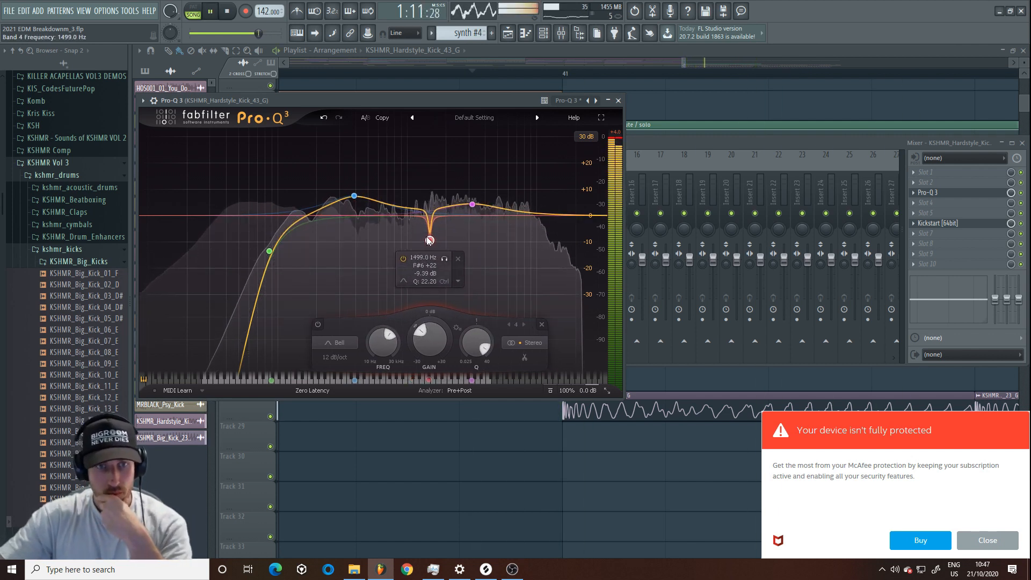
left_click(405, 258)
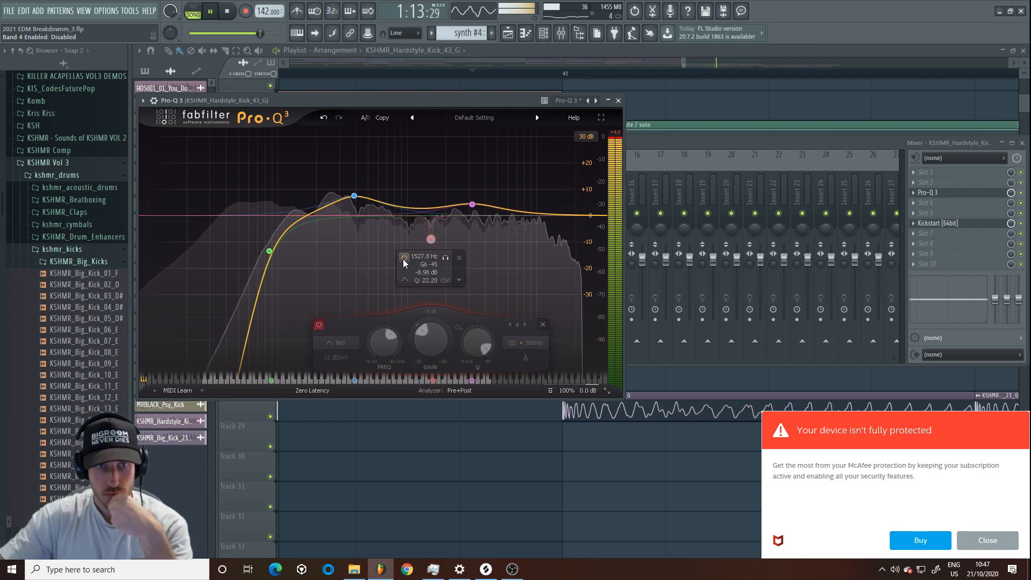
left_click(404, 258)
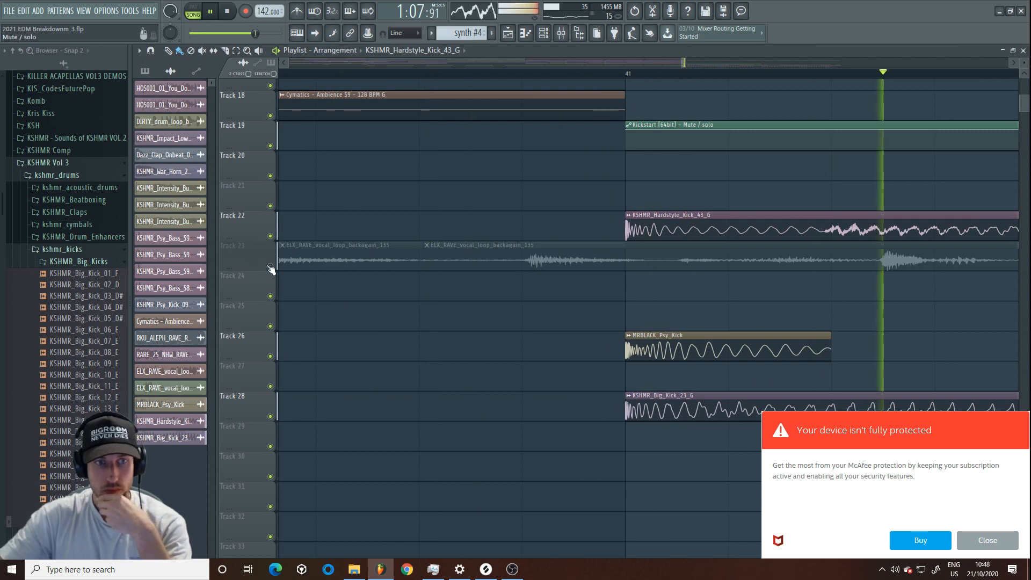
- Unmute the Track 23 vocals and check the vocal loop and hardstyle kick channel settings while the section plays
left_click(271, 266)
left_click(999, 540)
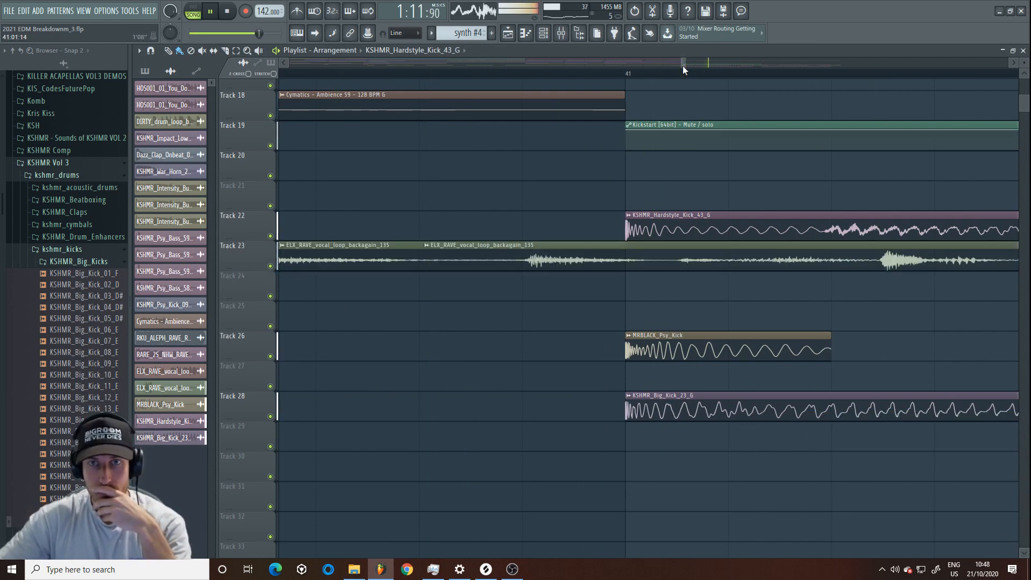
left_click_drag(685, 60, 859, 89)
double_click(554, 246)
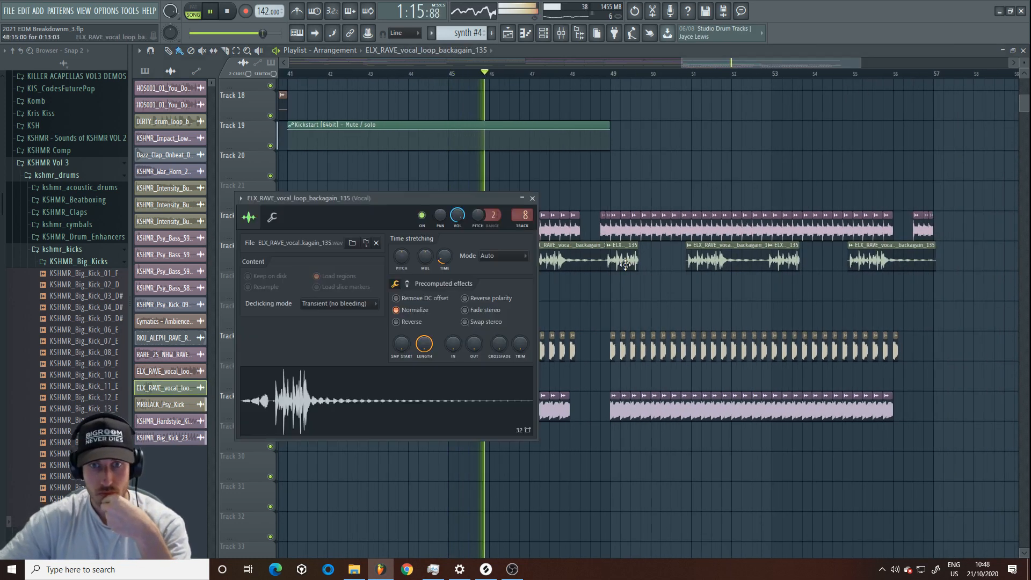
double_click(553, 232)
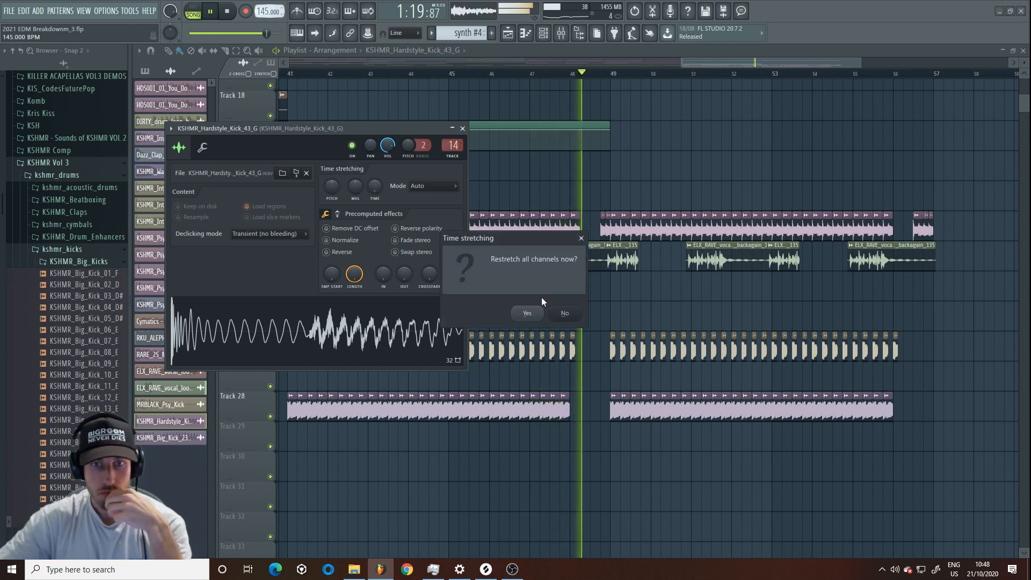
- Try the section at 145 BPM with restretched channels and return the tempo to 142 BPM, restretching again
left_click(527, 313)
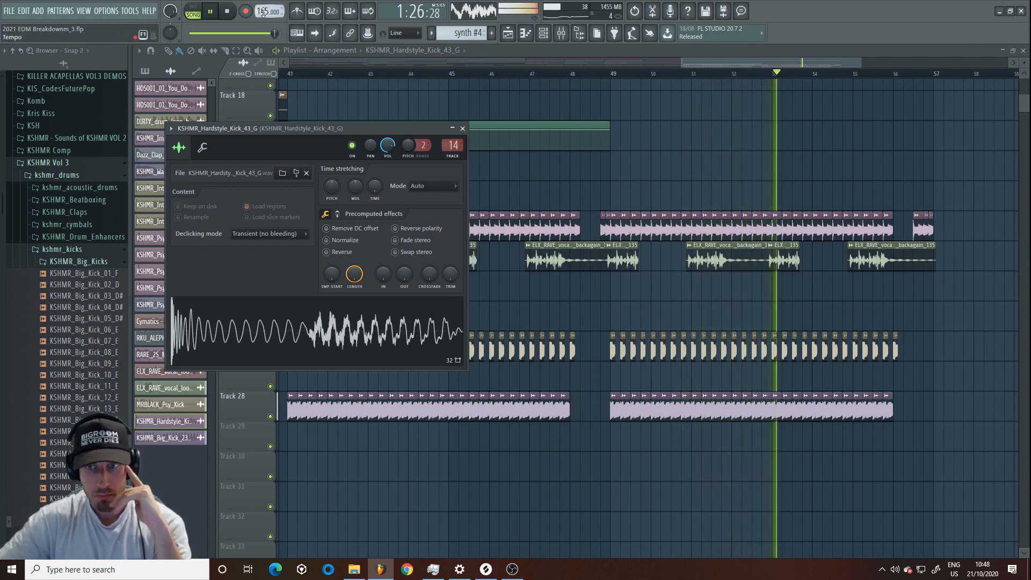
left_click_drag(264, 12, 263, 17)
left_click(527, 314)
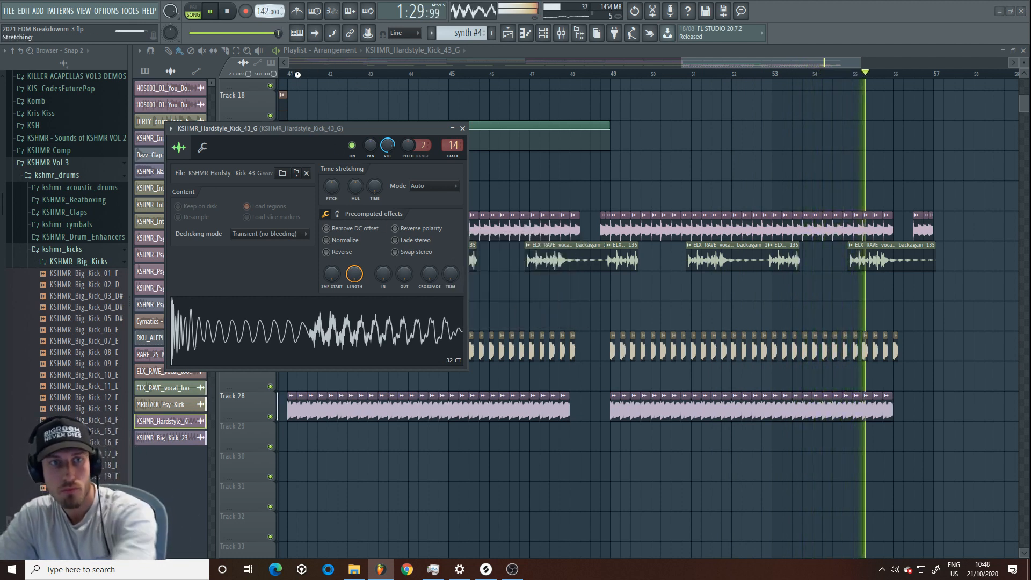
- Replay from around bar 41 and view the whole arrangement from bar 1
left_click(301, 76)
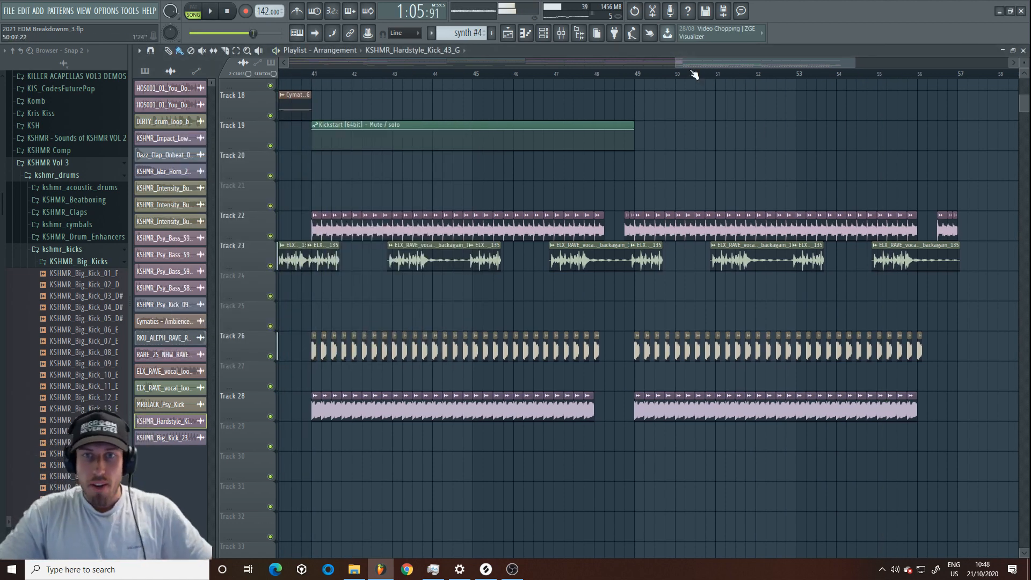
scroll(694, 74, "down", 5)
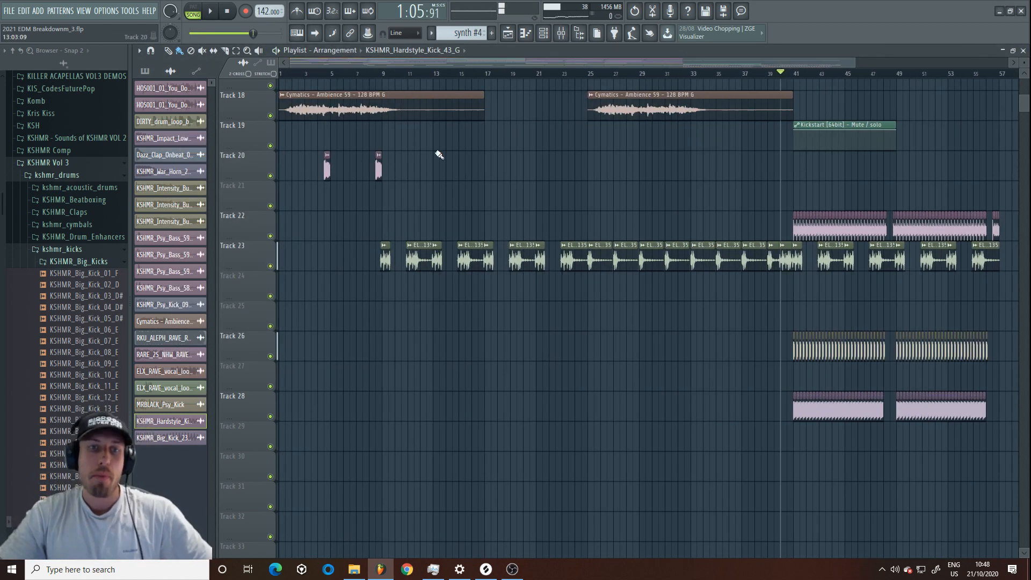
- Play the arrangement from just before bar 9 and look over its tracks
scroll(438, 150, "up", 4)
scroll(450, 183, "down", 2)
scroll(484, 225, "up", 4)
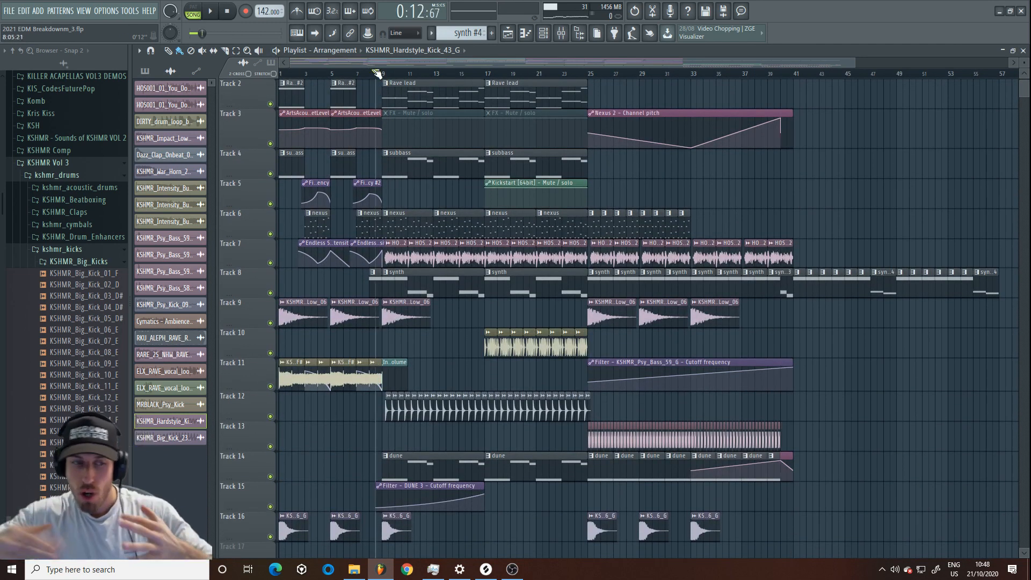
key("space")
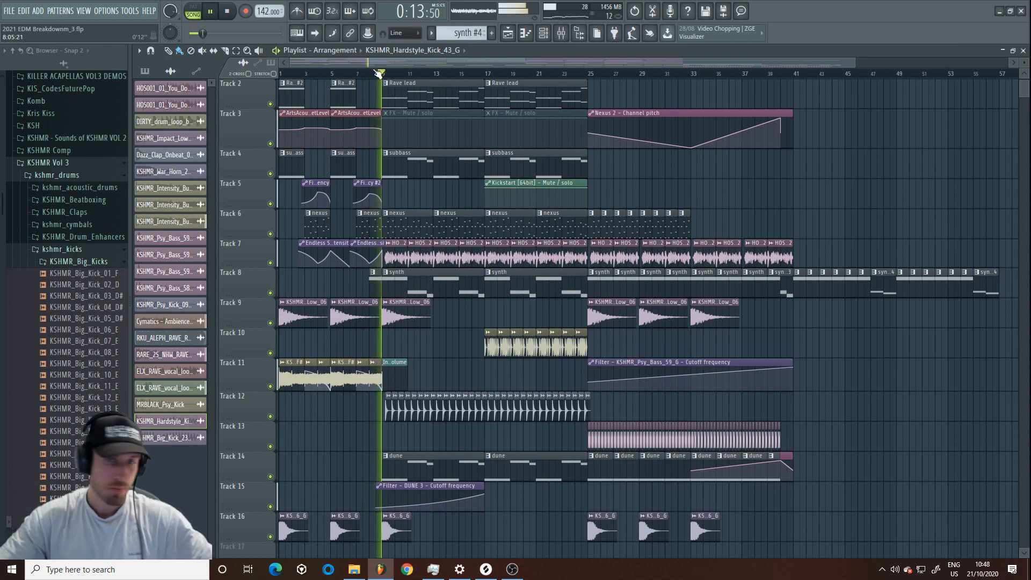
scroll(430, 268, "down", 6)
scroll(414, 339, "up", 3)
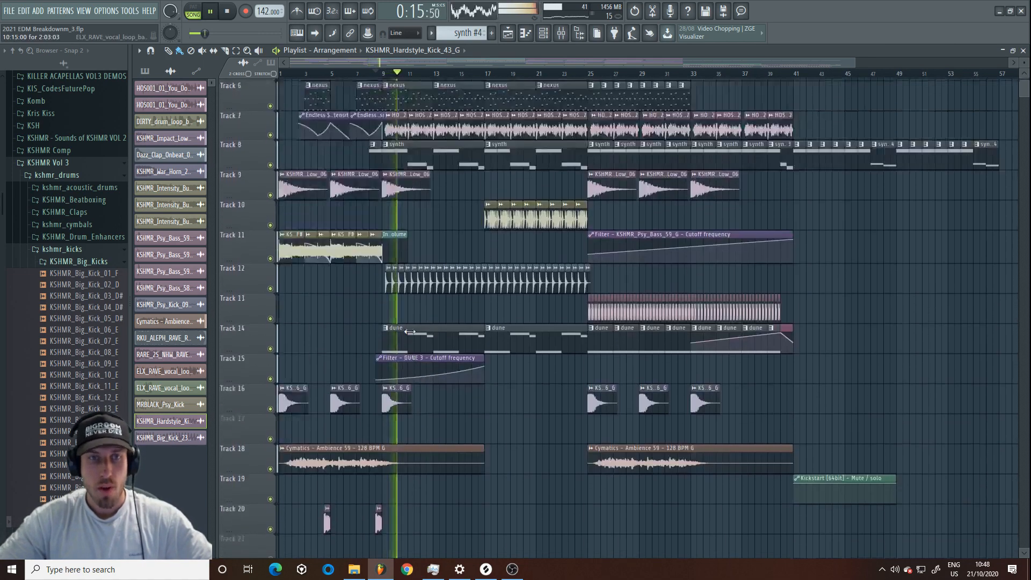
- Mute all the HOS001 You Don't See Me audio clips on Track 7 from bar 9 to bar 41
scroll(409, 331, "up", 3)
double_click(416, 290)
left_click(531, 198)
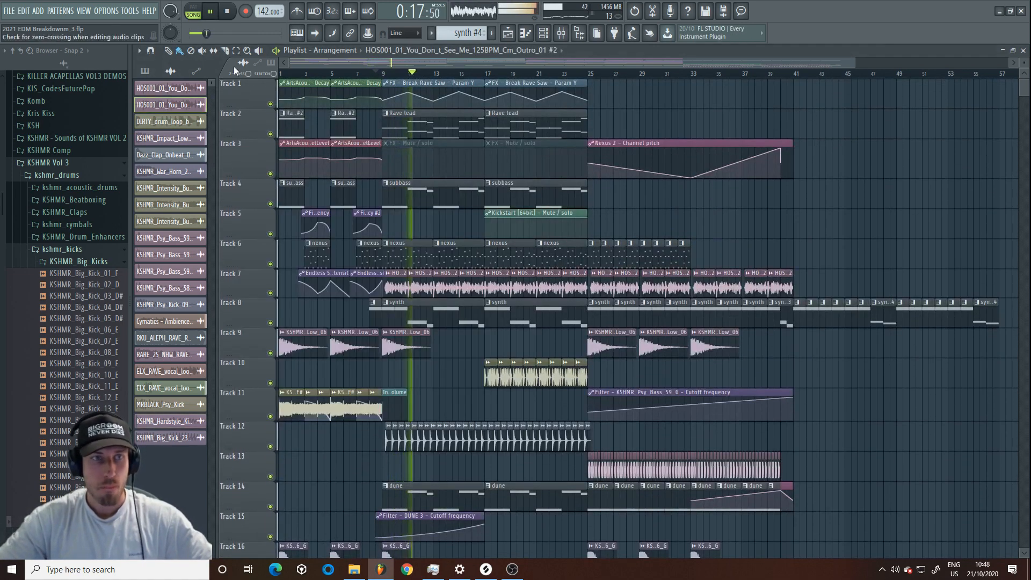
left_click_drag(418, 290, 849, 275)
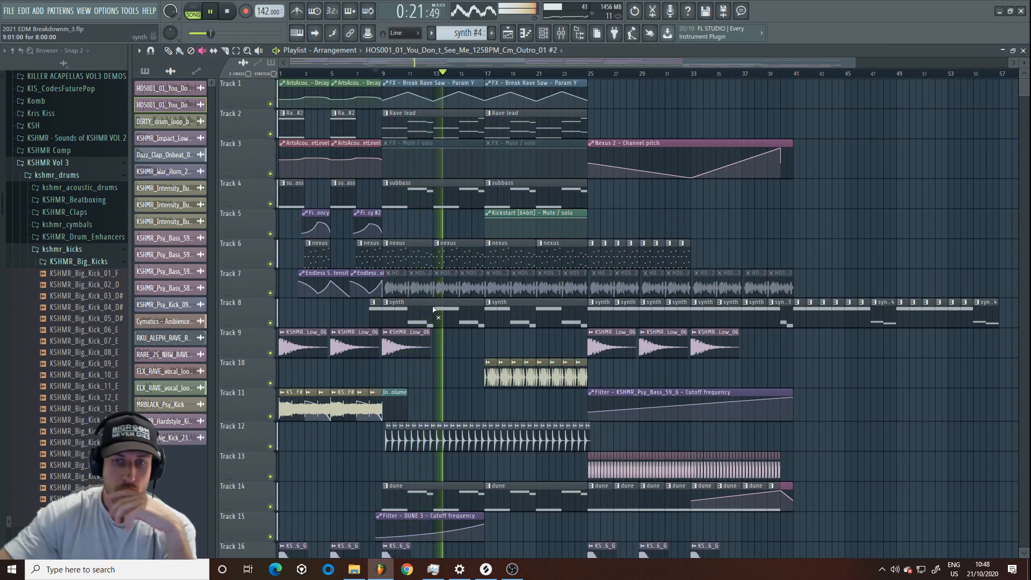
- Make the Track 8 synth clip at bar 41 unique and delete the old synth clips after it up to bar 47
scroll(501, 138, "down", 4)
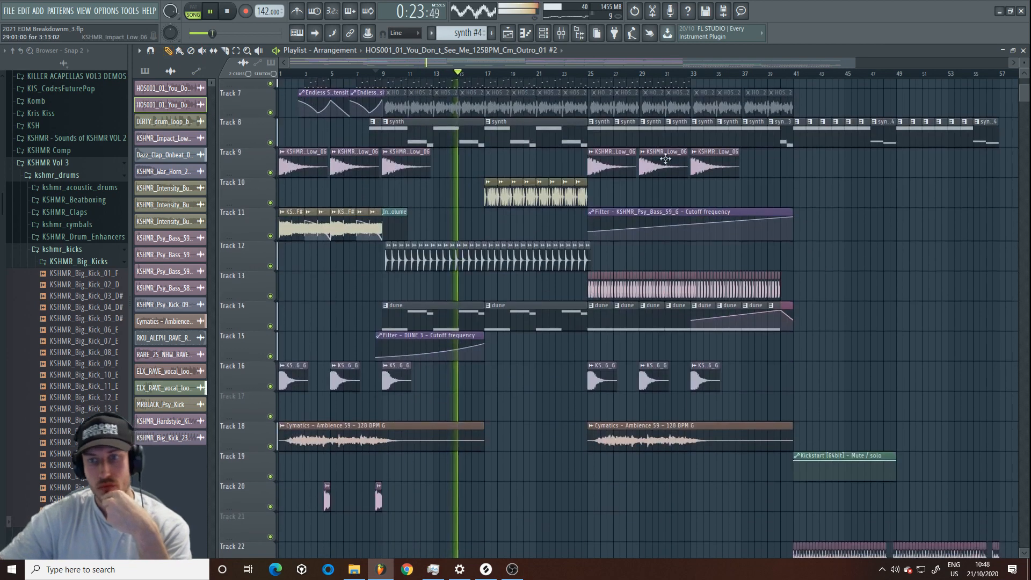
double_click(795, 138)
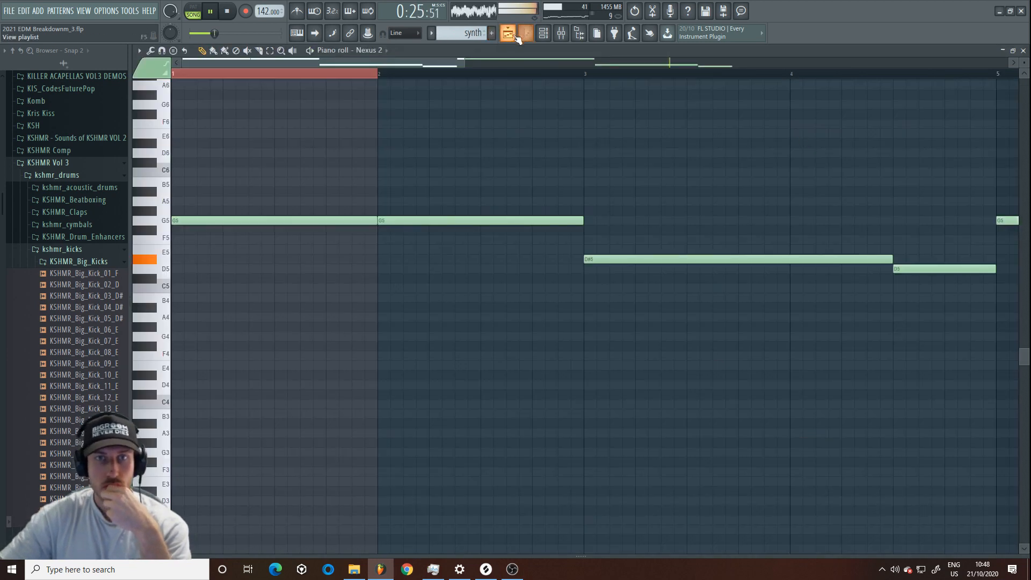
left_click(517, 37)
left_click(788, 139)
left_click(832, 195)
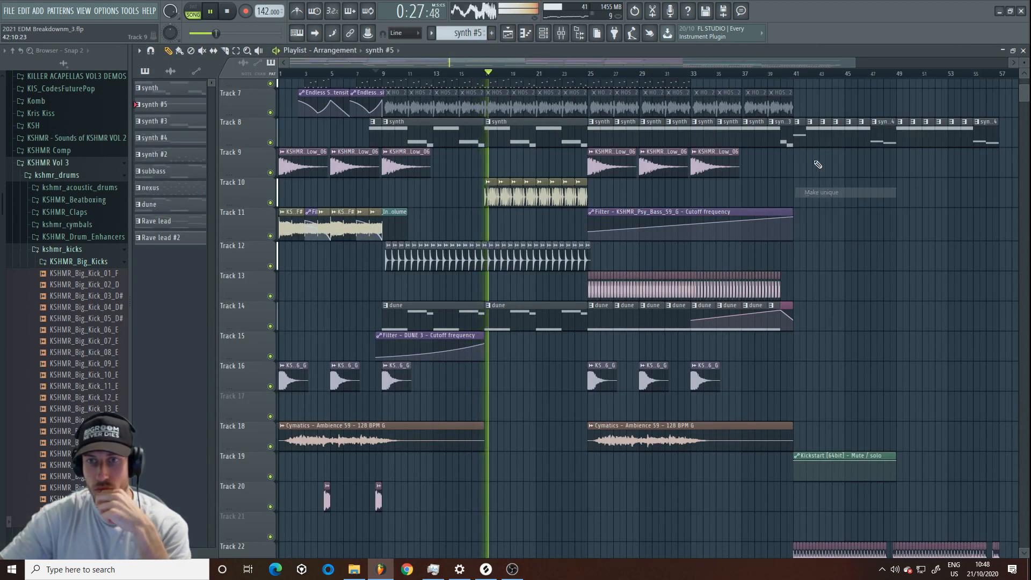
right_click(864, 135)
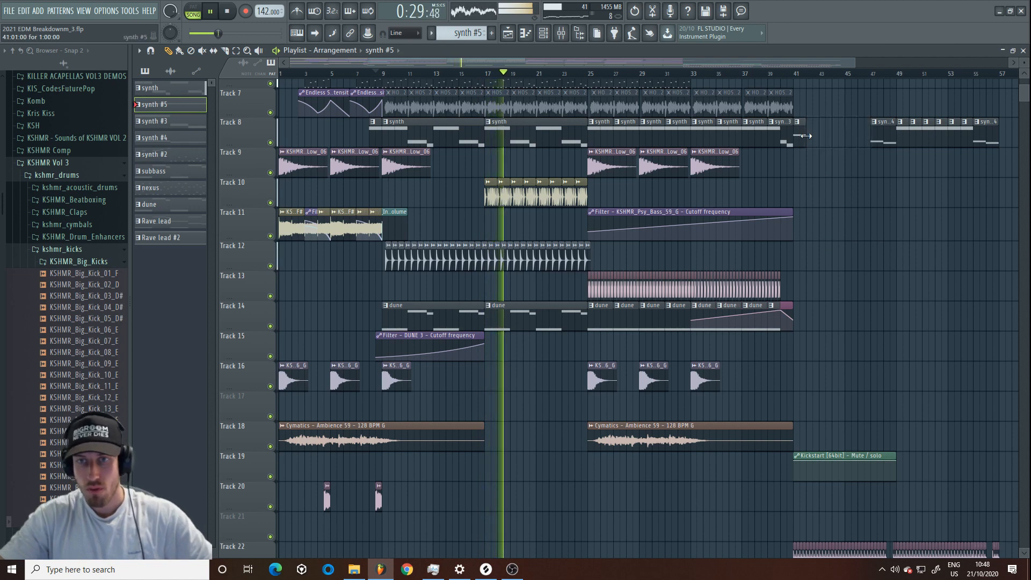
- Transpose the note in the synth #5 pattern down one octave and return to the playlist
double_click(779, 140)
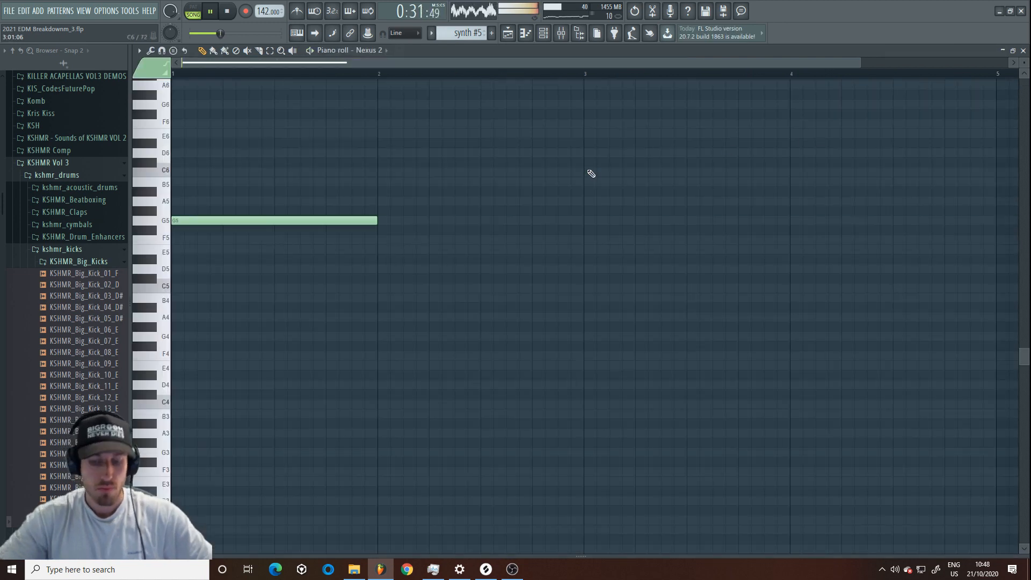
key("ctrl+Down")
left_click(513, 36)
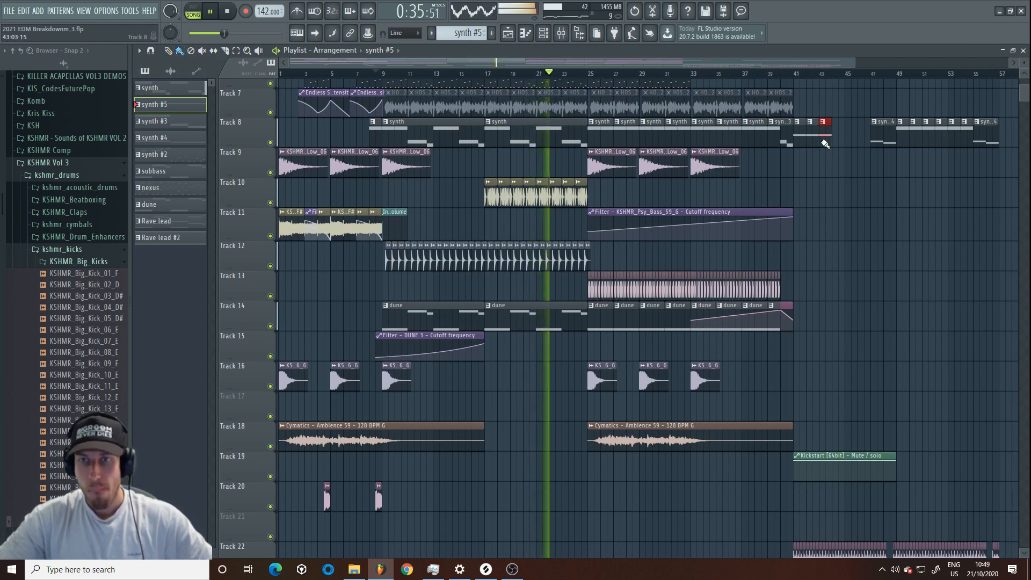
- Fill Track 8 with synth #5 clips up to bar 47, and undo a trial deletion of the synth clips from bar 49
left_click_drag(821, 141, 859, 143)
right_click(904, 138)
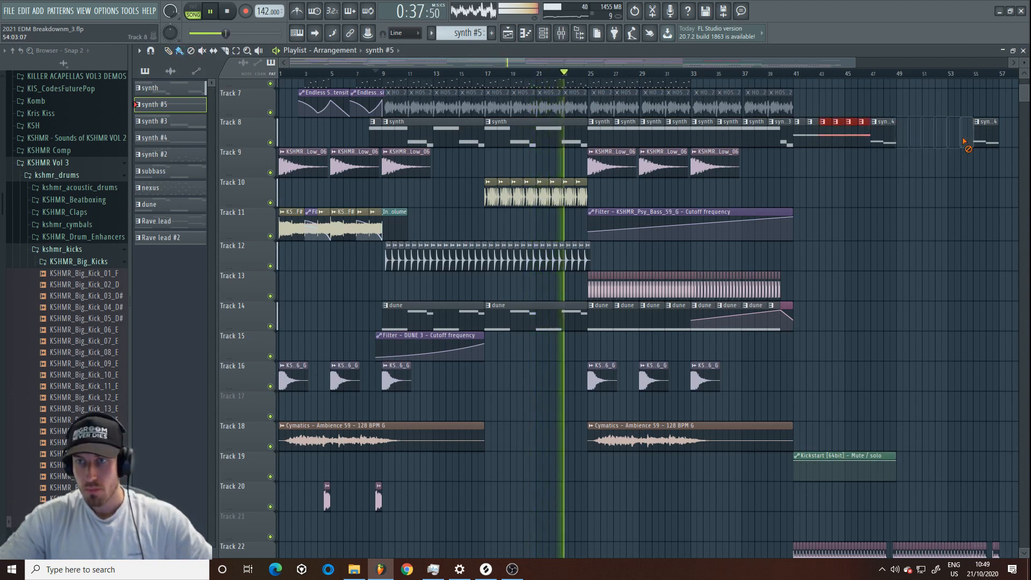
key("ctrl+z")
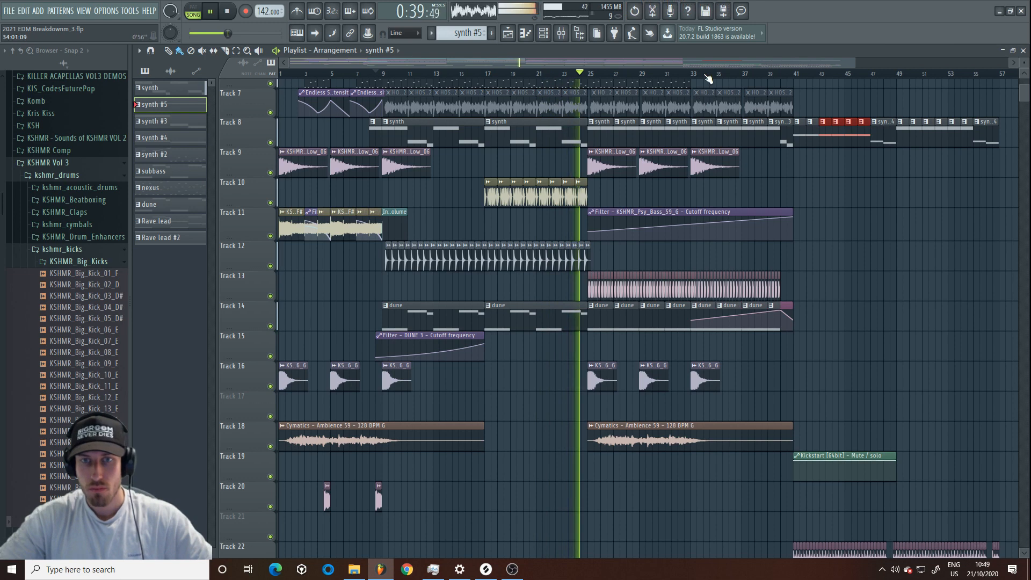
- Play the section from around bar 40 and examine the kick and vocal tracks up to the gap before bar 49
scroll(725, 198, "down", 4)
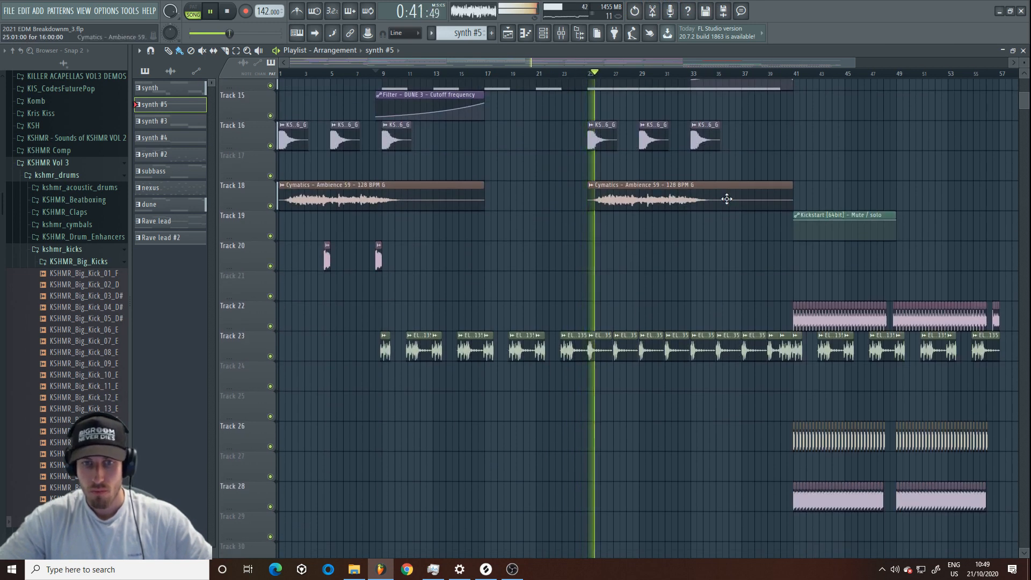
scroll(727, 199, "up", 6)
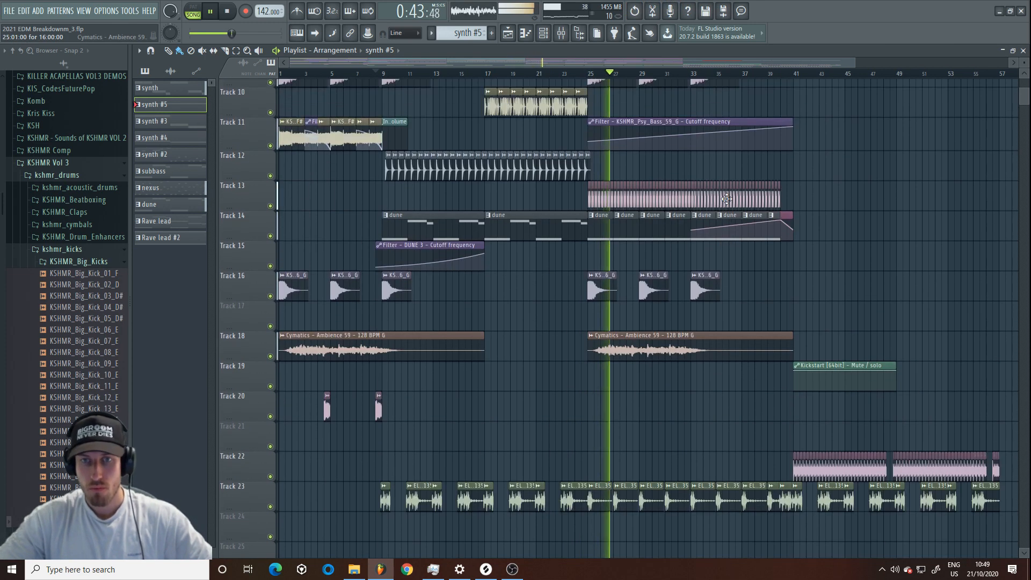
left_click(782, 75)
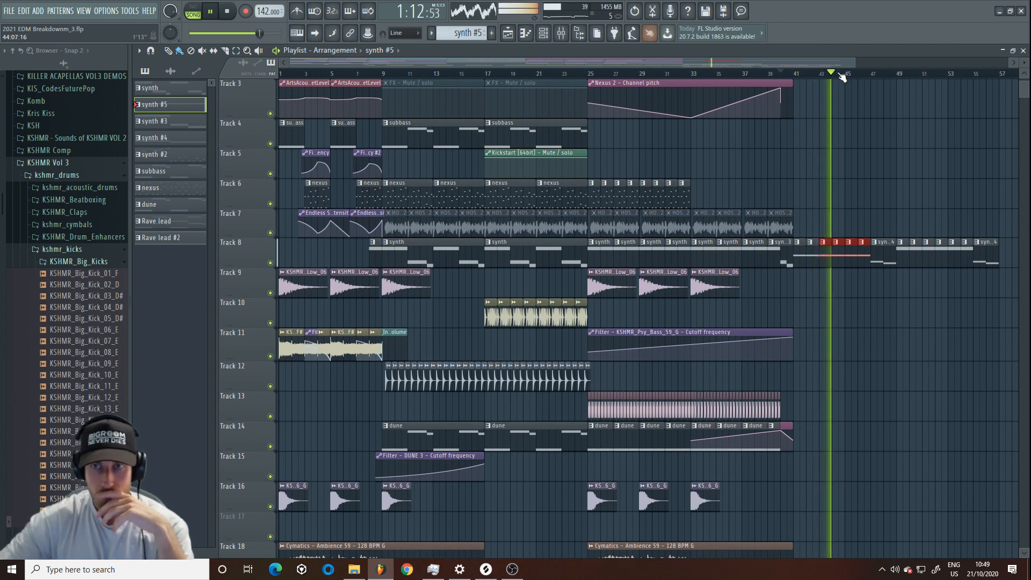
left_click_drag(852, 61, 916, 61)
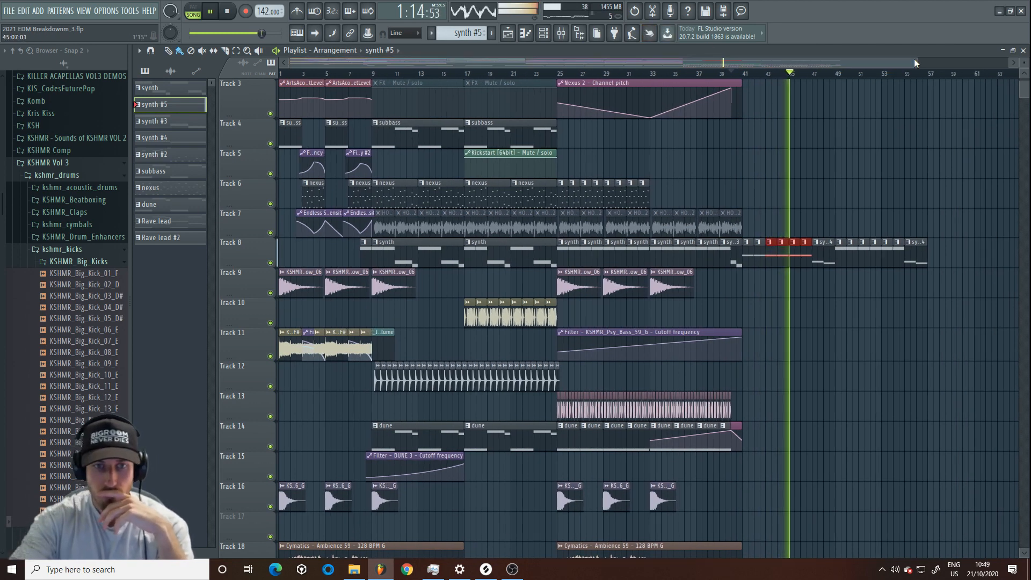
left_click_drag(290, 61, 654, 61)
scroll(592, 233, "down", 5)
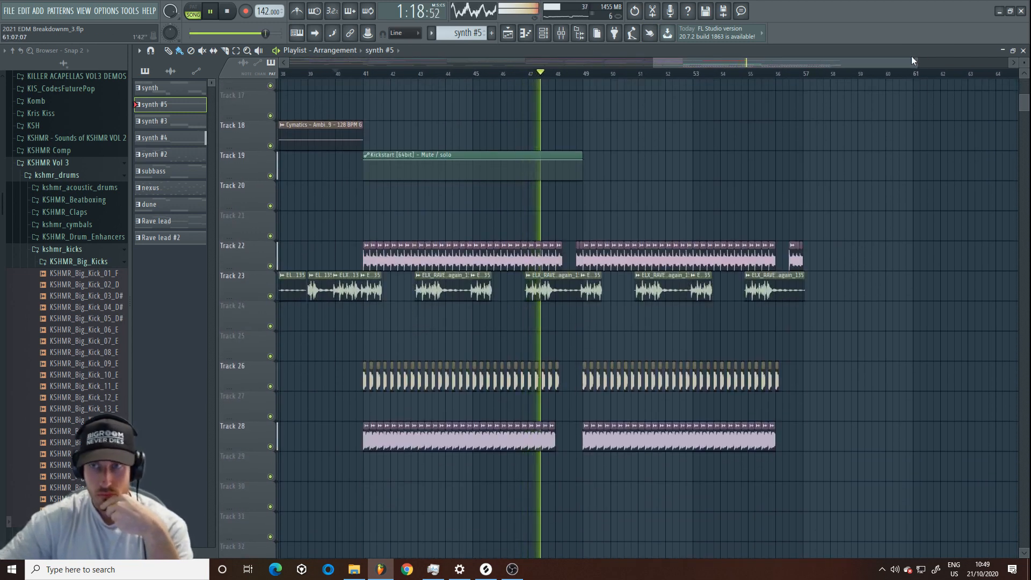
left_click_drag(918, 62, 788, 62)
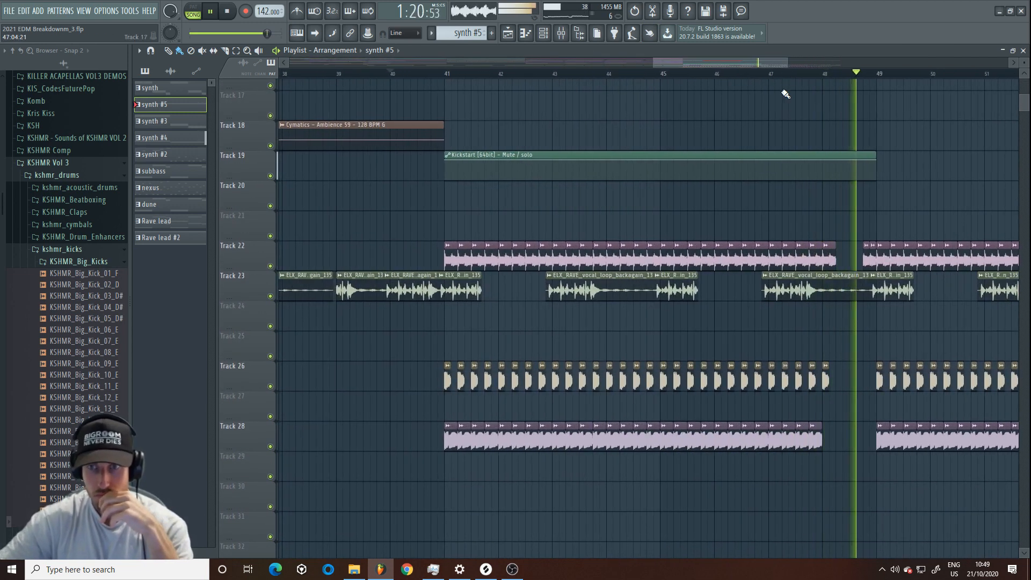
- Add one more hardstyle kick clip on Track 22 at about the middle of bar 48
left_click(831, 258)
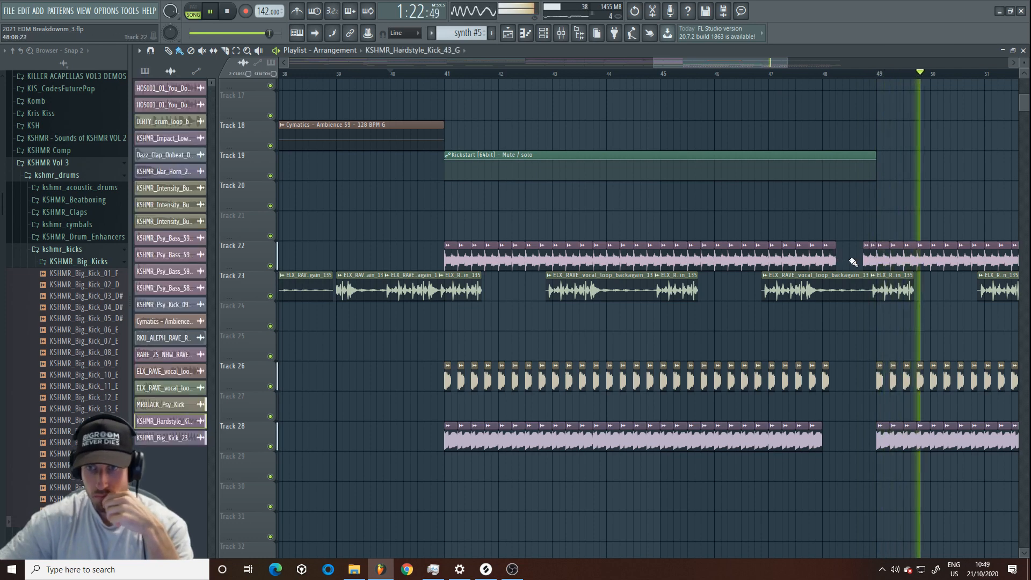
left_click(856, 226)
left_click_drag(851, 260, 851, 262)
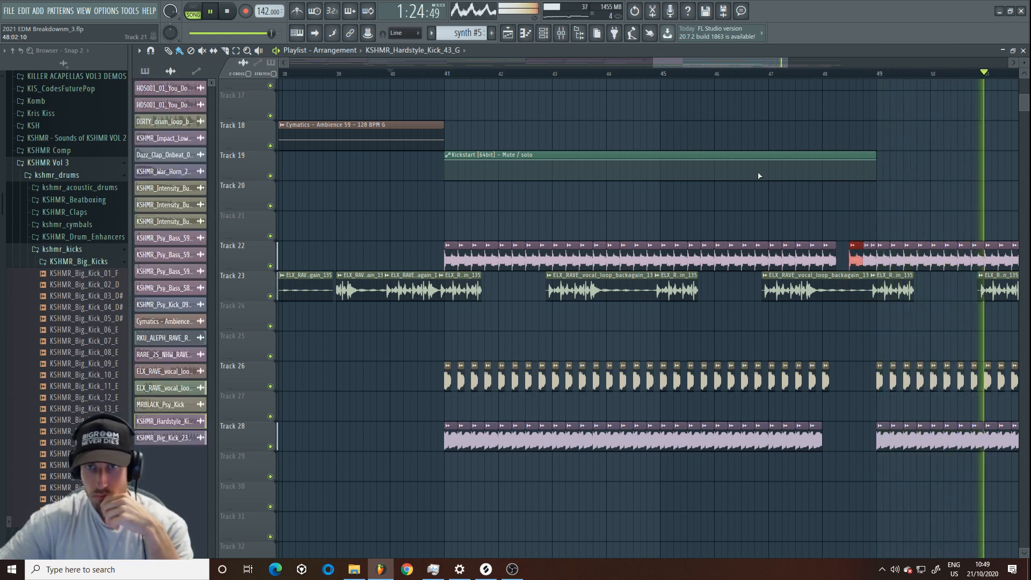
- Replay the transition into bar 41 from around bar 40
left_click_drag(655, 62, 667, 62)
scroll(674, 175, "up", 1)
scroll(675, 175, "up", 5)
key("space")
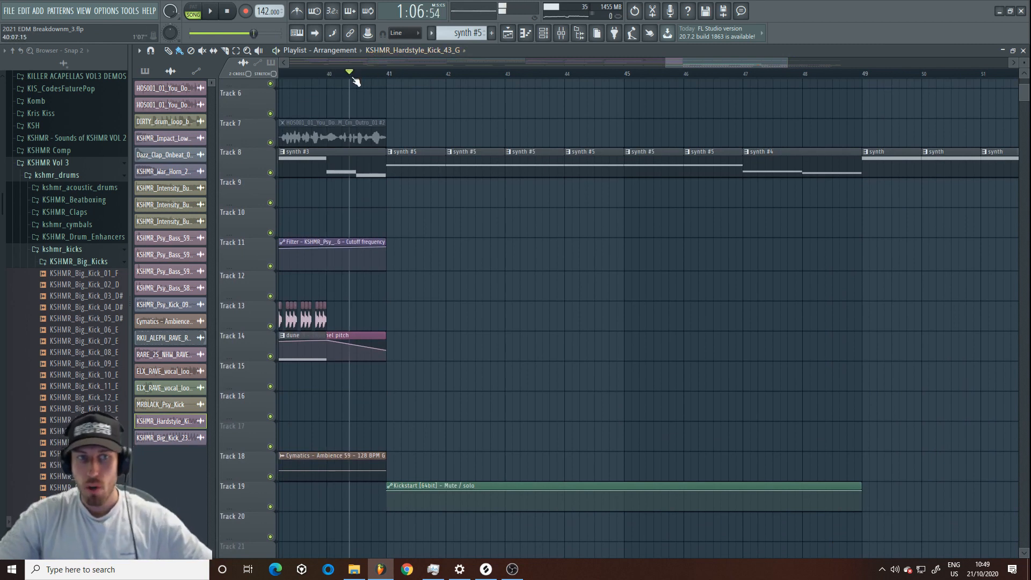
key("space")
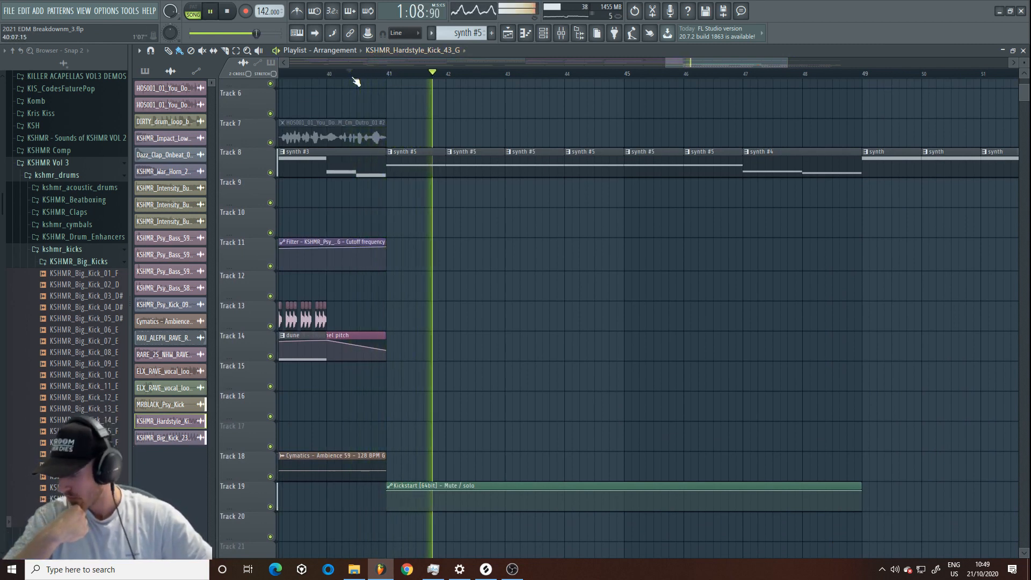
- Mute the big kick layer on Track 28 while the section plays
scroll(570, 266, "down", 6)
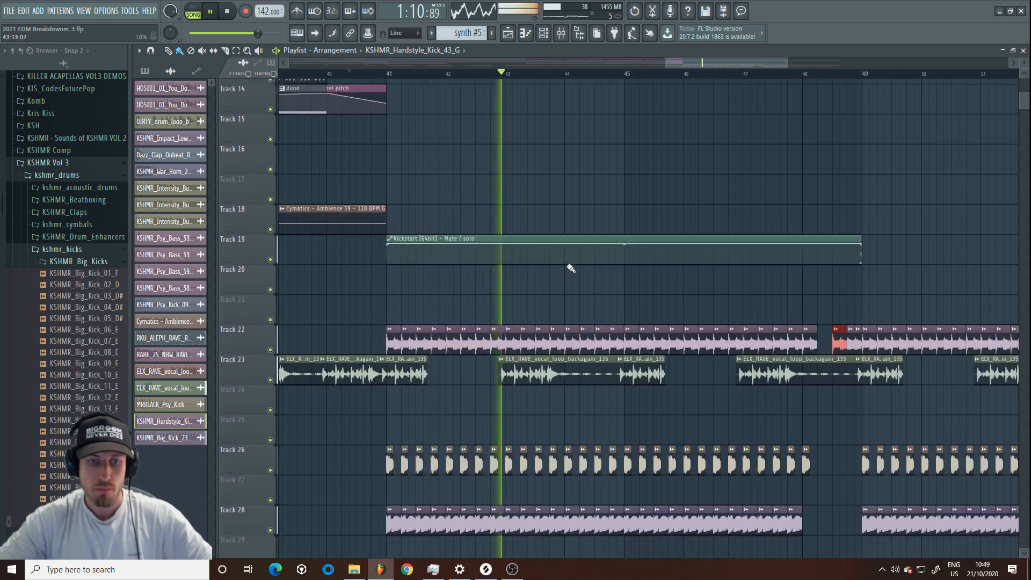
double_click(460, 424)
left_click(272, 446)
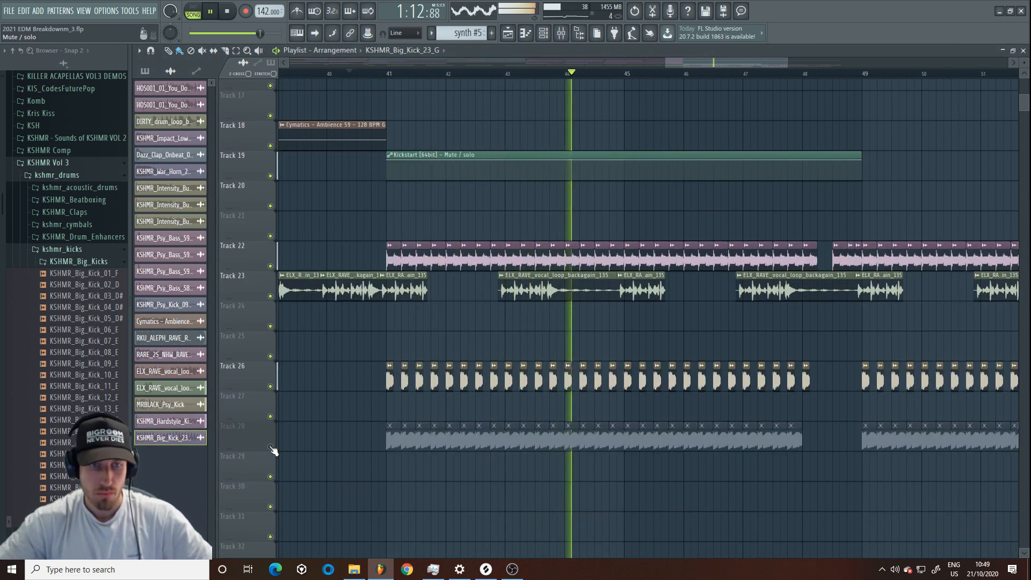
- Stop playback and browse the Frontliner Keep It Up Music pack's FHSP Hardstyle Kicks to the Reversed Bass Kicks folder
left_click(60, 163)
key("space")
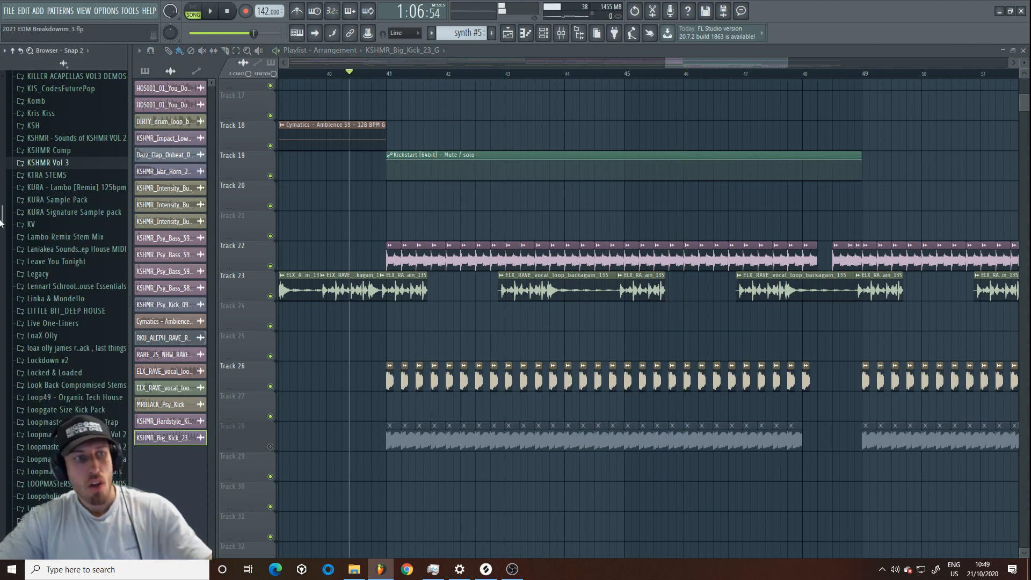
mouse_move(2, 223)
left_mouse_down()
mouse_move(2, 239)
mouse_move(2, 211)
left_mouse_up()
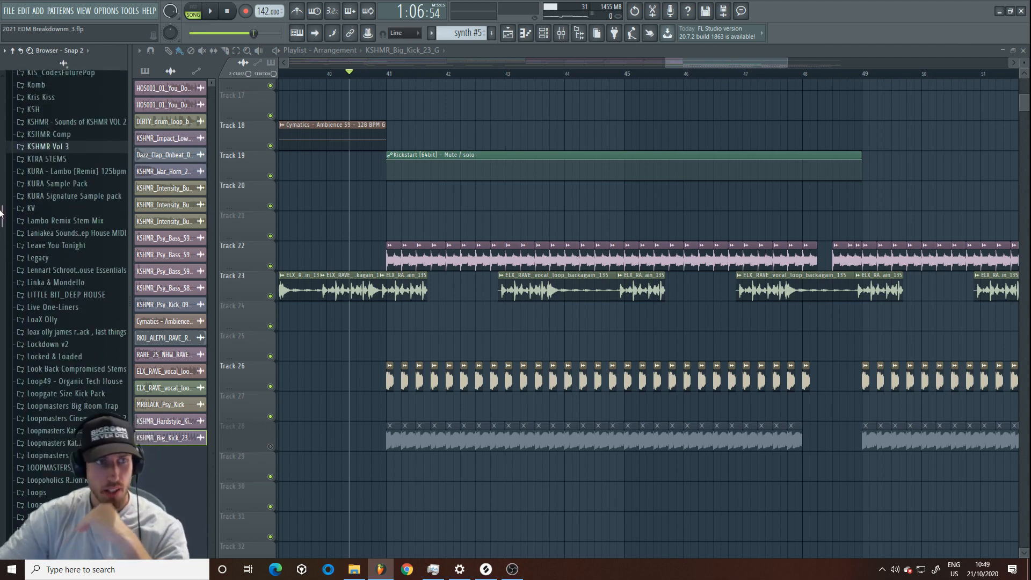
scroll(59, 169, "up", 6)
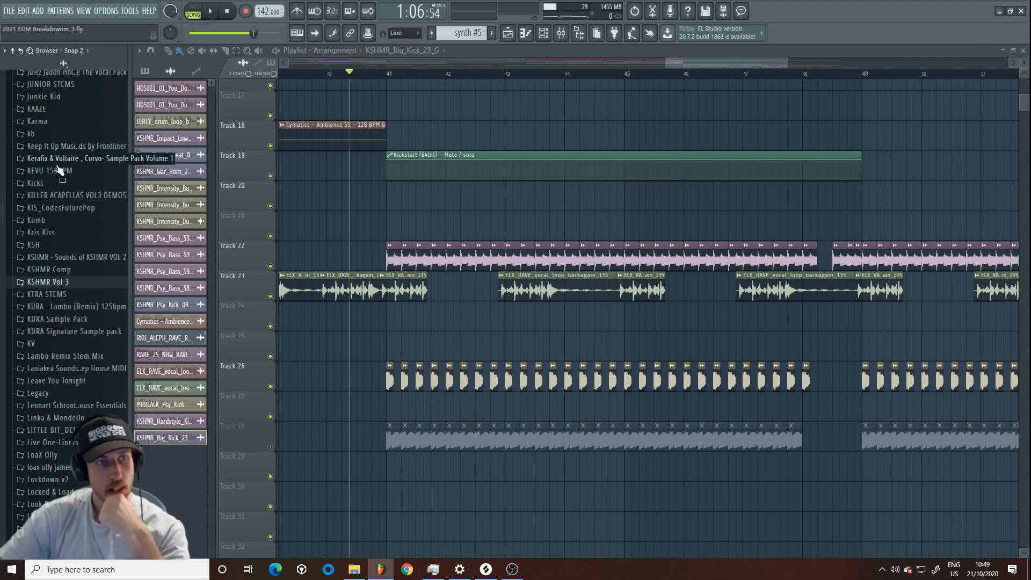
left_click(70, 146)
left_click(79, 184)
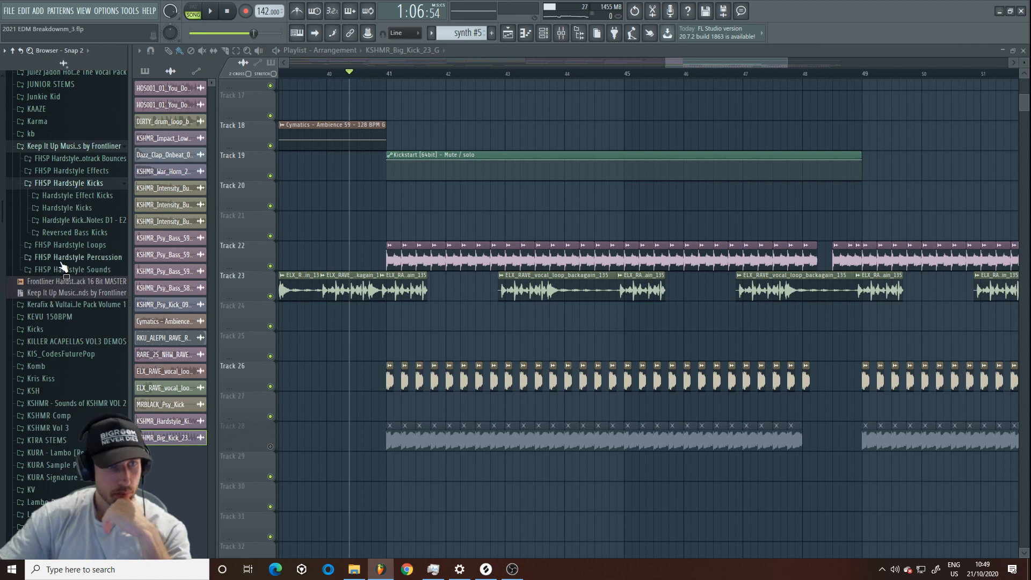
left_click(88, 221)
left_click(88, 224)
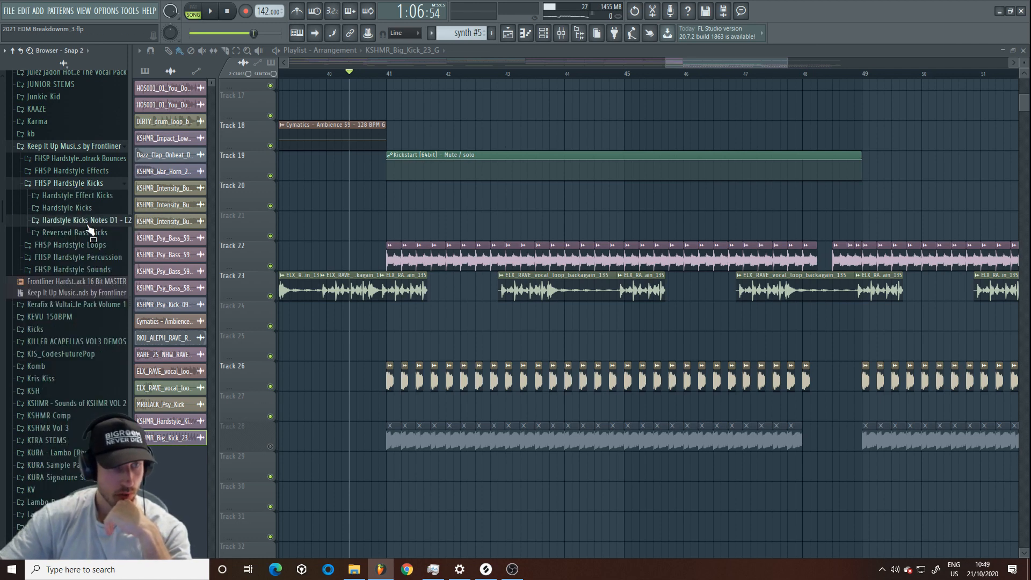
left_click(93, 234)
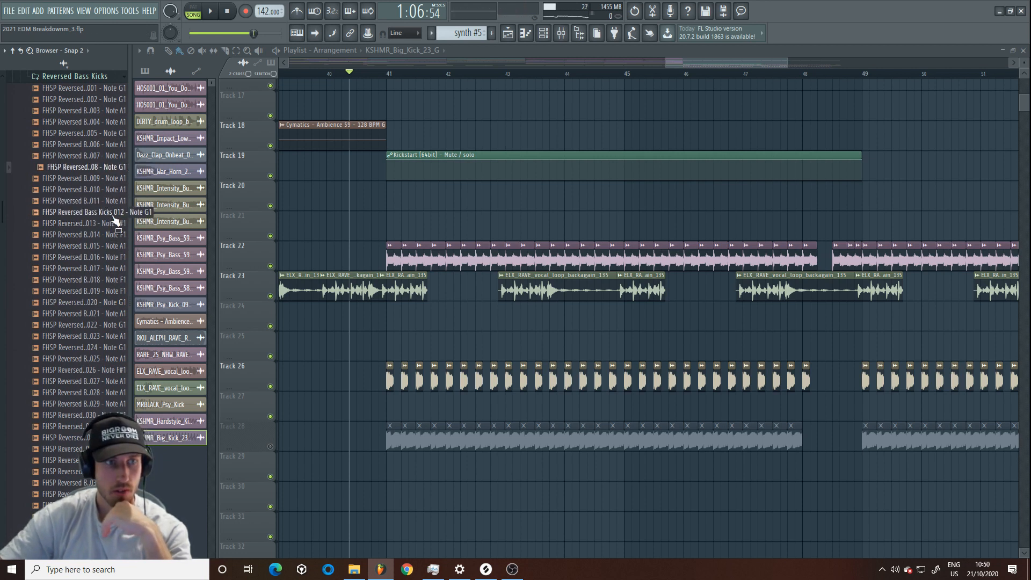
- Place the FHSP Reversed Bass Kicks 012 - Note G1 sample on Track 30 at bar 41 and fit it to tempo as 150 BPM
left_click_drag(110, 212, 403, 500)
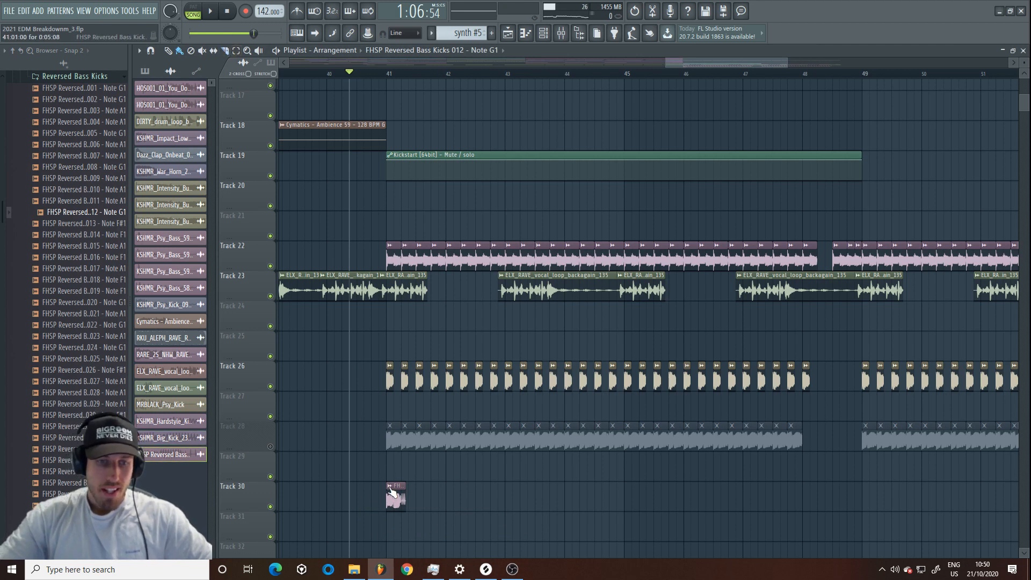
left_click(391, 489)
left_click(491, 483)
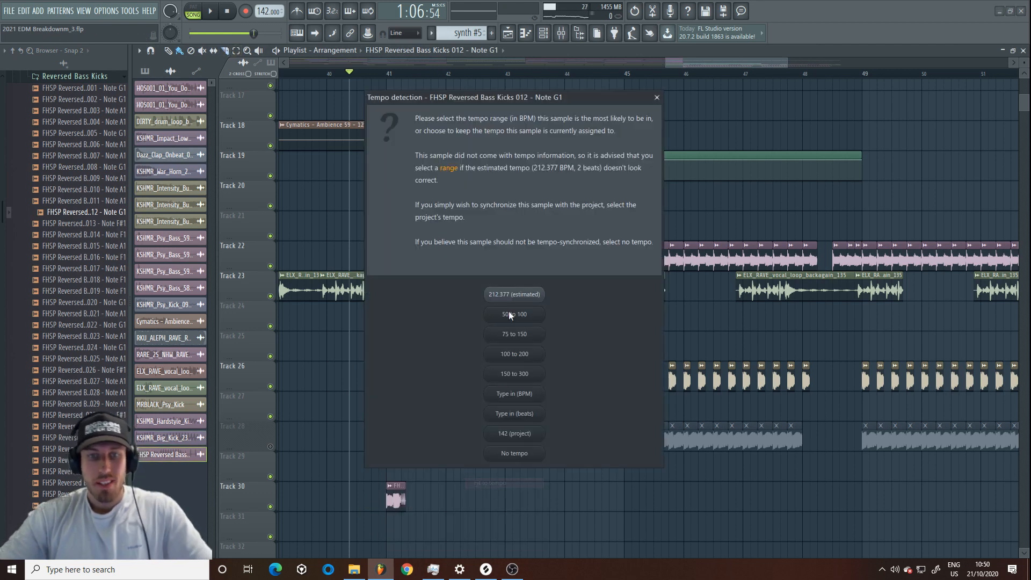
left_click(513, 393)
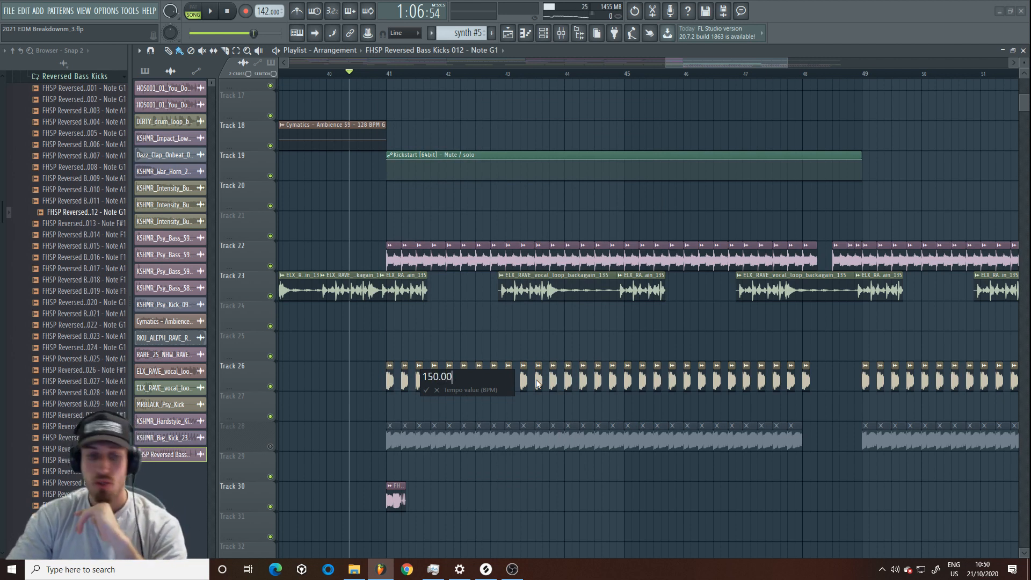
type("150.00")
key("Return")
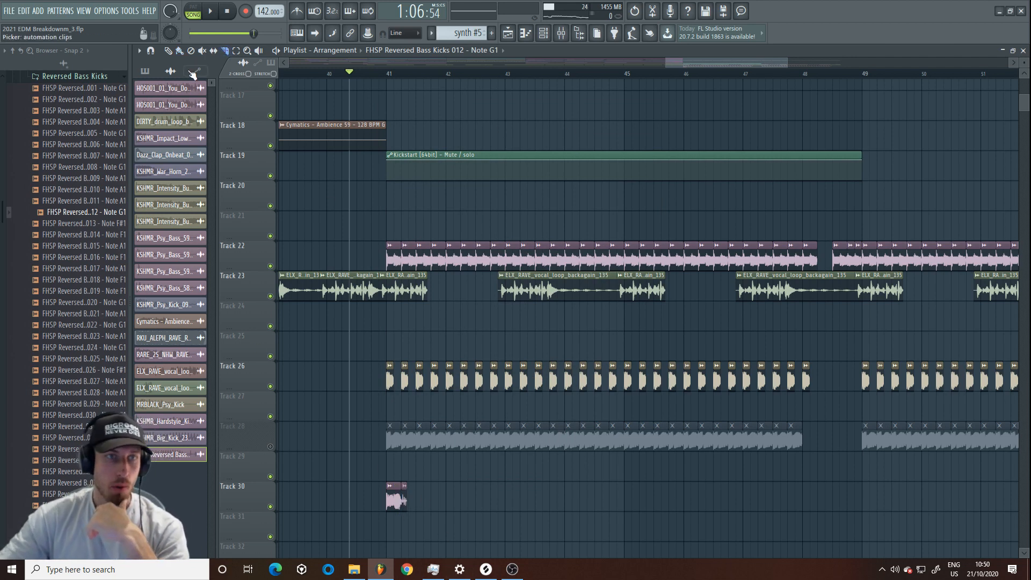
- Repeat the FHSP Reversed Bass Kicks 012 clip along Track 30 from bar 41 to bar 48
left_click(390, 486)
left_click(368, 492)
left_click(369, 491)
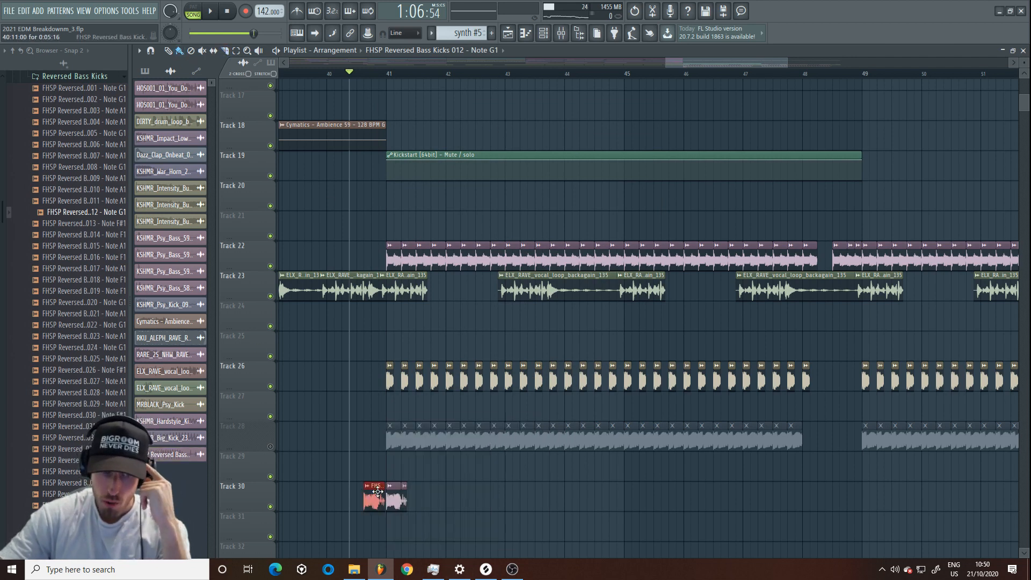
left_click_drag(393, 500, 802, 505)
- Route the reversed bass kick to mixer track 16, add Kickstart in effect slot 5 and choose its third sidechain curve
double_click(678, 498)
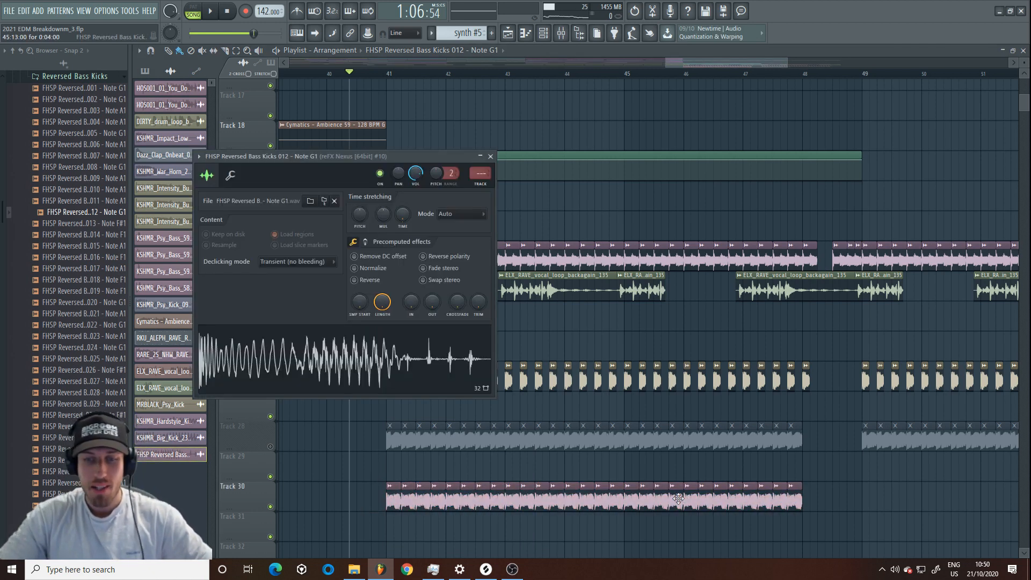
key("F9")
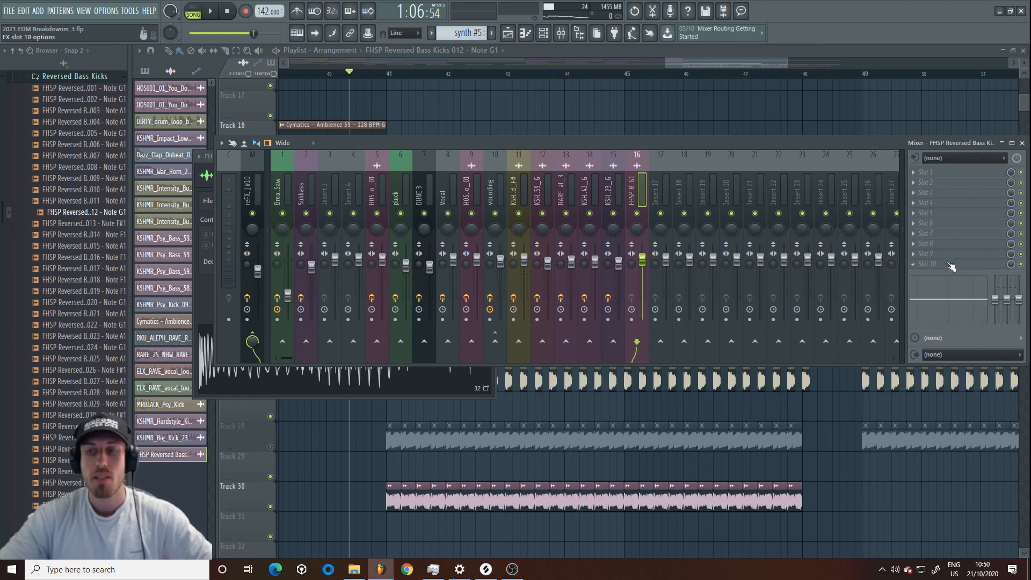
left_click(948, 211)
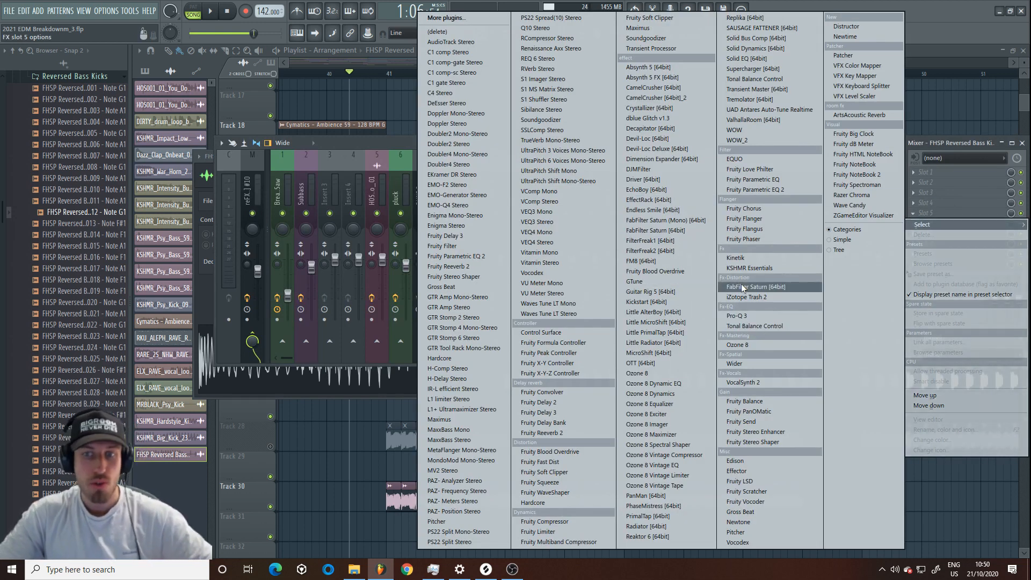
left_click(639, 301)
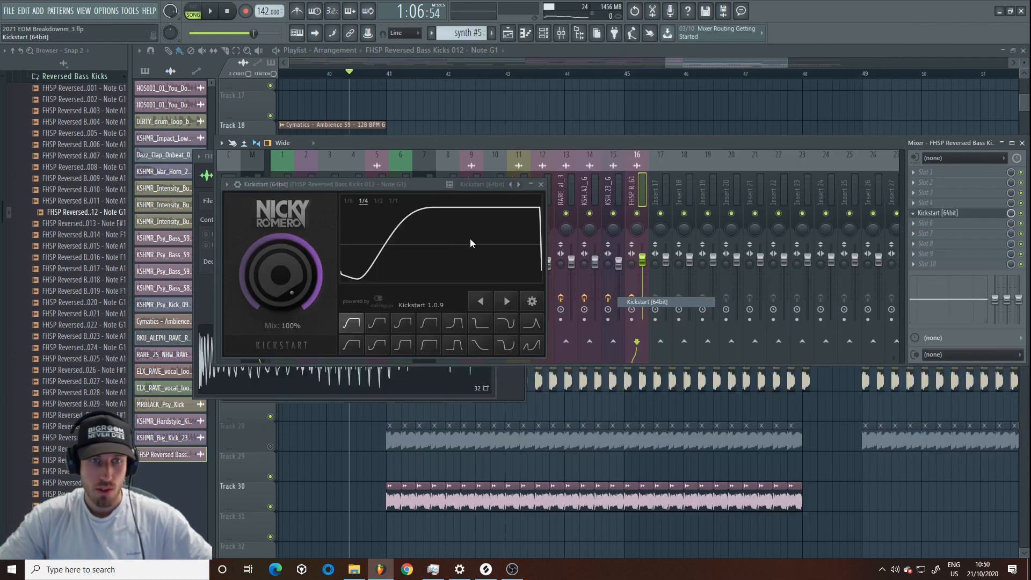
left_click(402, 324)
- Mute Track 22, add Pro-Q 3 in slot 3 of the reversed bass kick's mixer track and play from just before bar 41
left_click(379, 73)
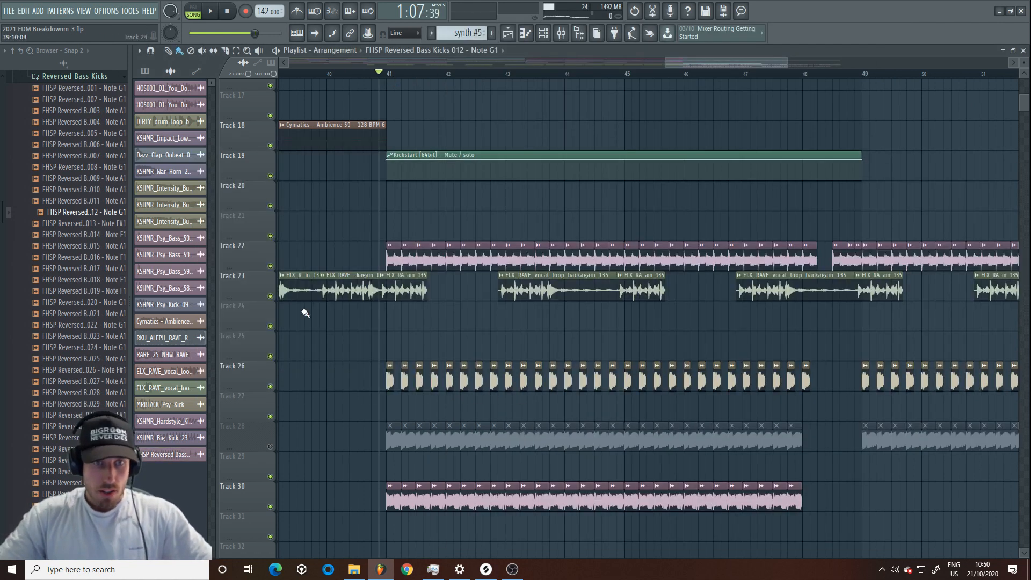
left_click(271, 267)
left_click(559, 35)
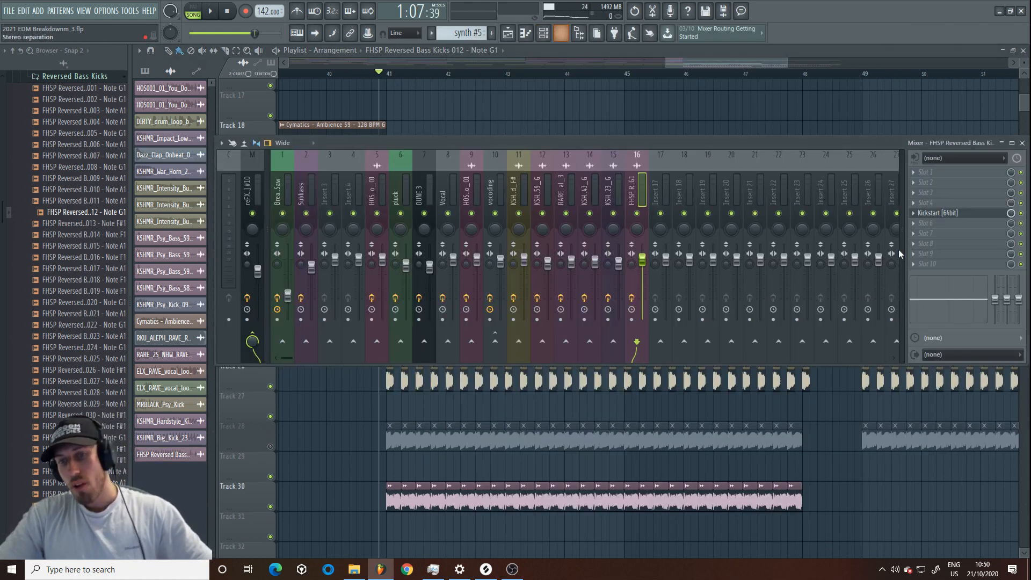
left_click(965, 194)
left_click(770, 321)
key("space")
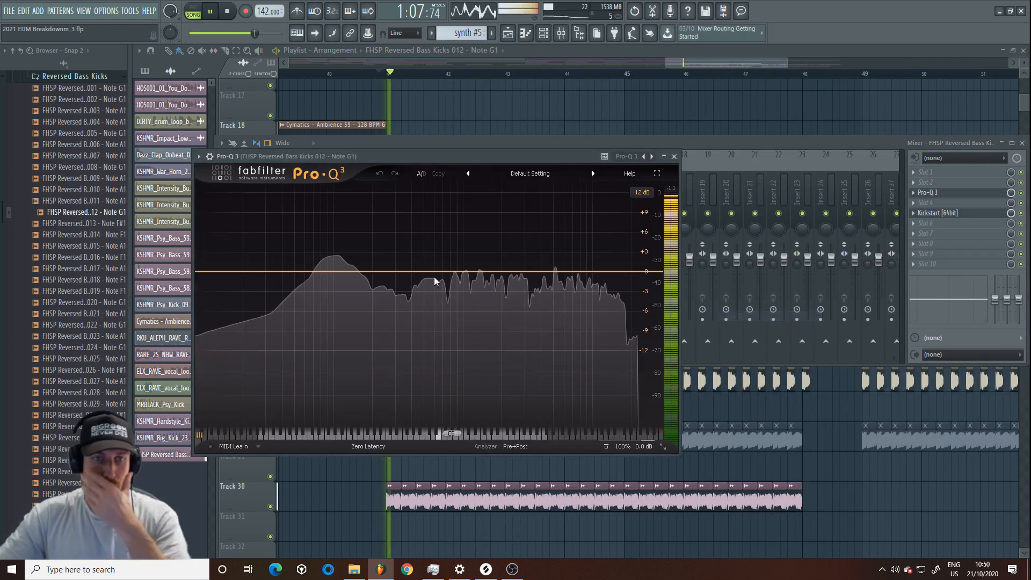
- Shape the reversed bass kick in Pro-Q 3 with a low-shelf boost and a 36 dB/oct high cut at about 227 Hz
mouse_move(588, 273)
left_mouse_down()
mouse_move(580, 333)
mouse_move(577, 274)
left_mouse_up()
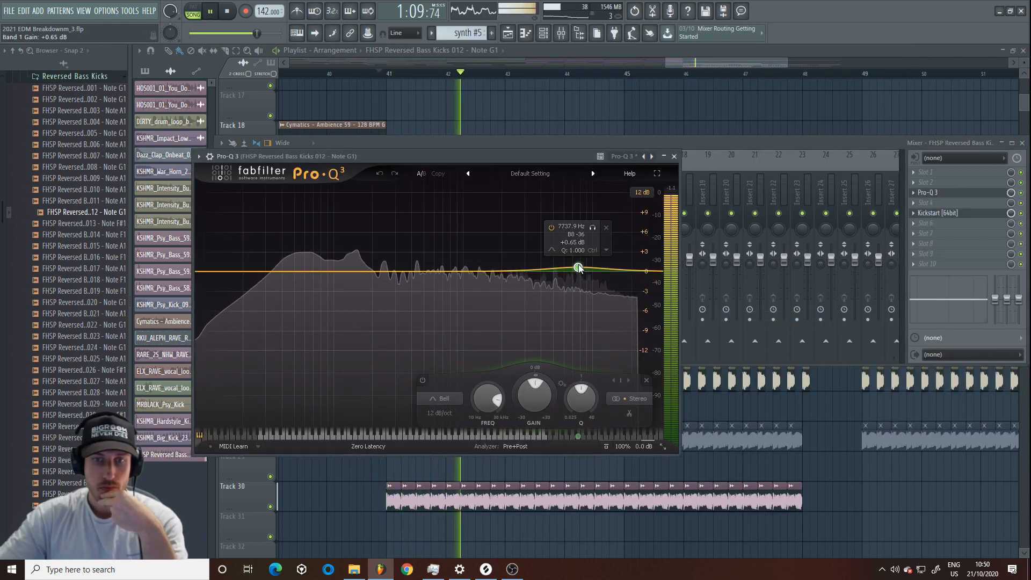
left_click_drag(226, 284, 318, 256)
left_click_drag(585, 276, 561, 332)
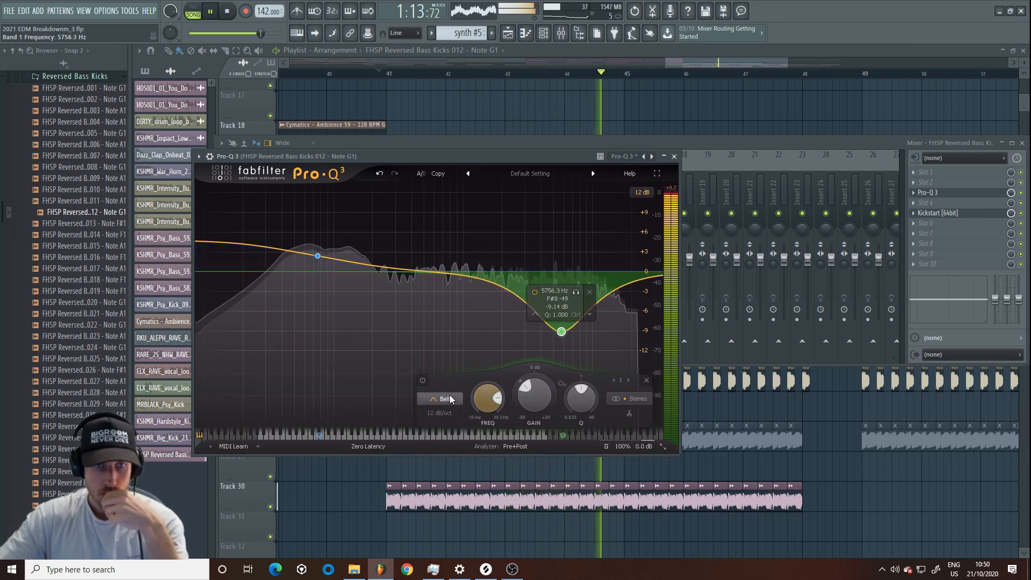
left_click(440, 399)
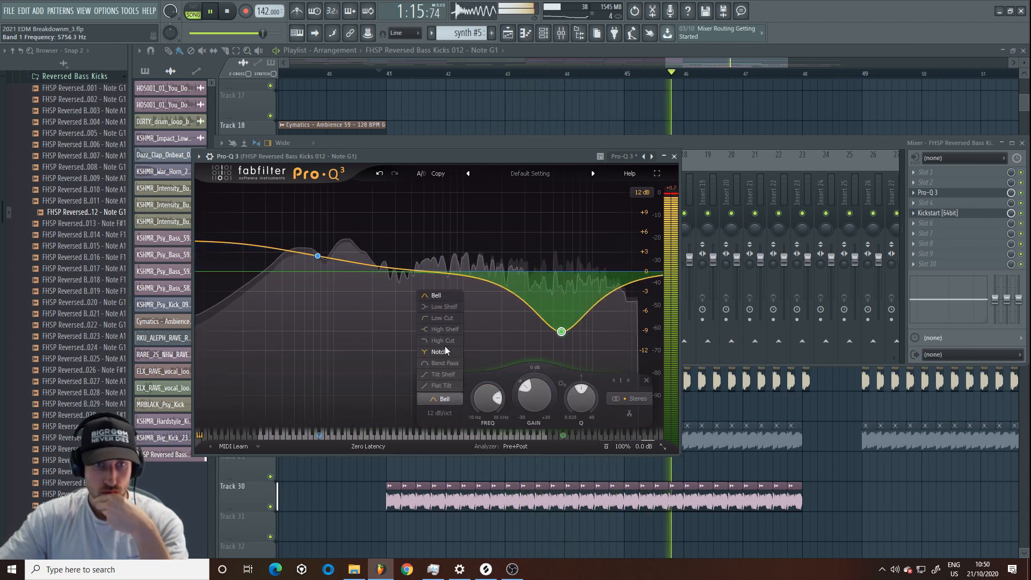
left_click(443, 341)
scroll(564, 284, "up", 4)
left_click_drag(561, 273, 380, 299)
left_click_drag(322, 258, 348, 258)
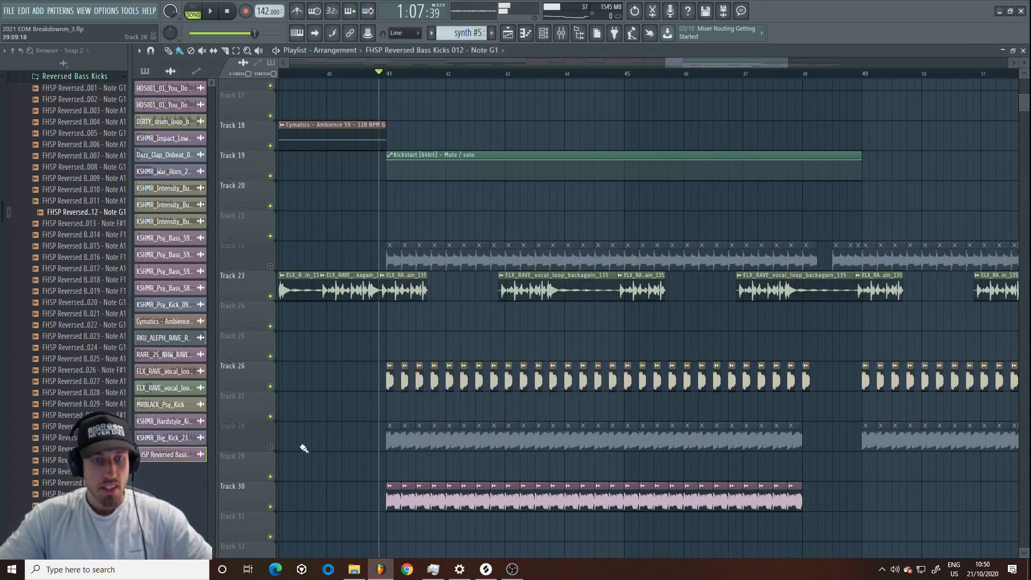
- Play the kick layers from just before bar 41 with the Track 23 vocals muted, and unmute Track 22
scroll(294, 301, "up", 2)
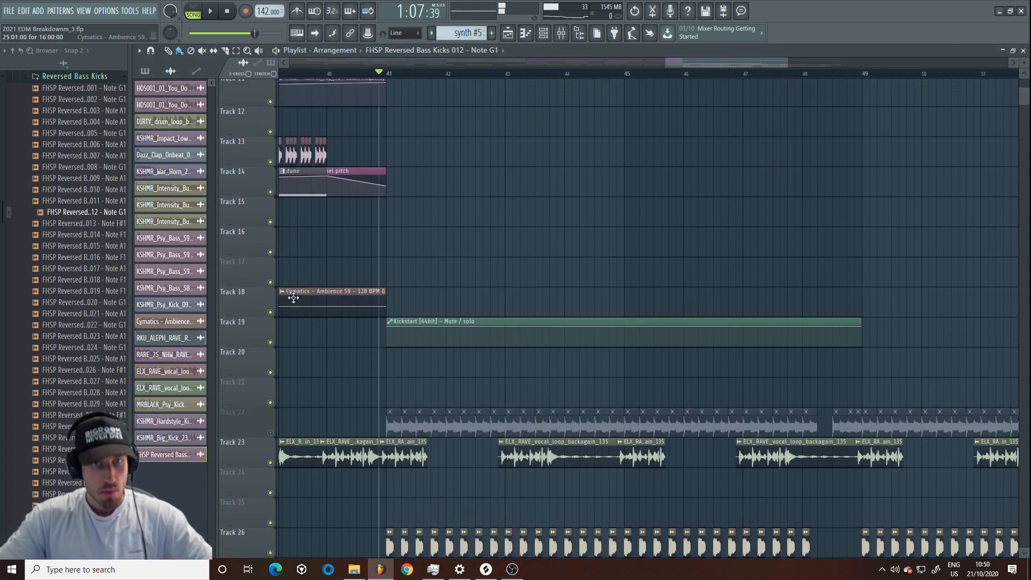
key("space")
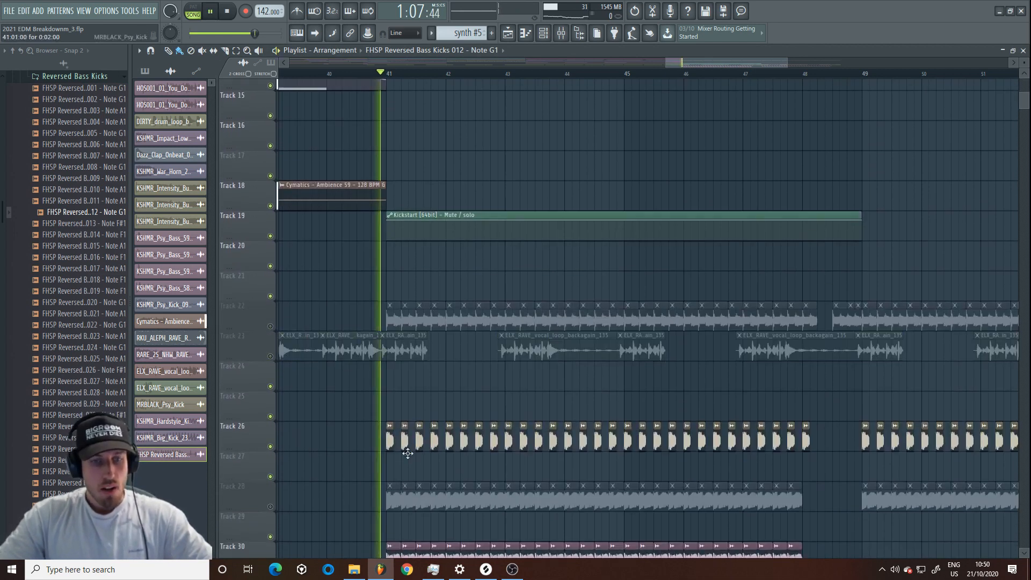
scroll(429, 419, "down", 6)
double_click(443, 378)
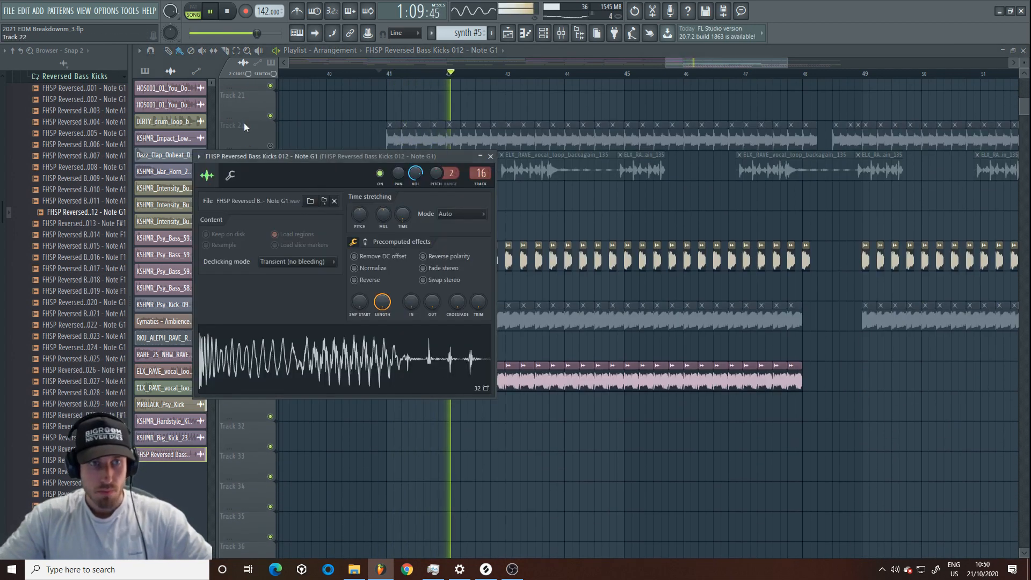
key("Escape")
left_click(270, 145)
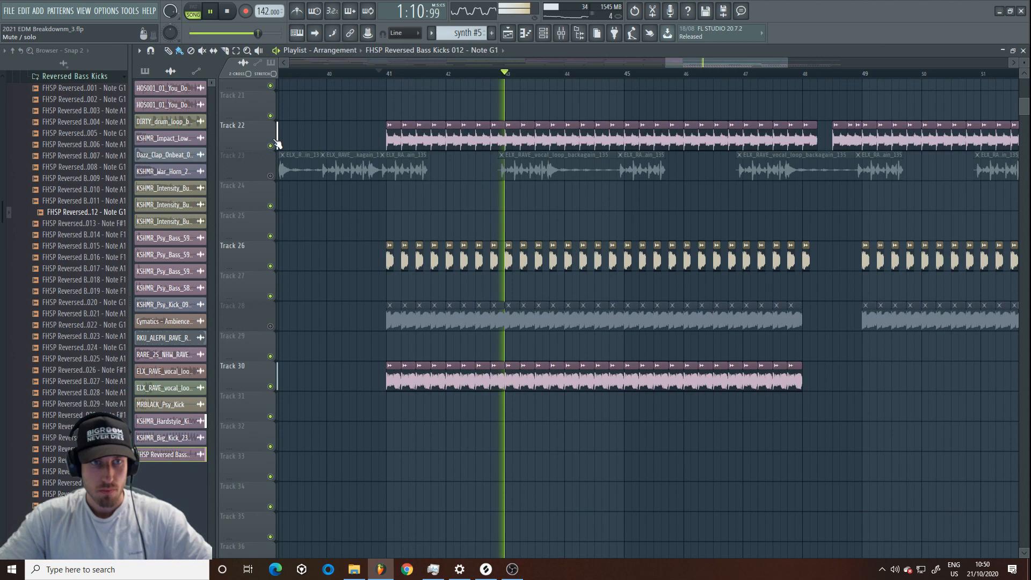
- Lower the high cut frequency slightly in the reversed bass kick's Pro-Q 3 while the section plays
double_click(484, 378)
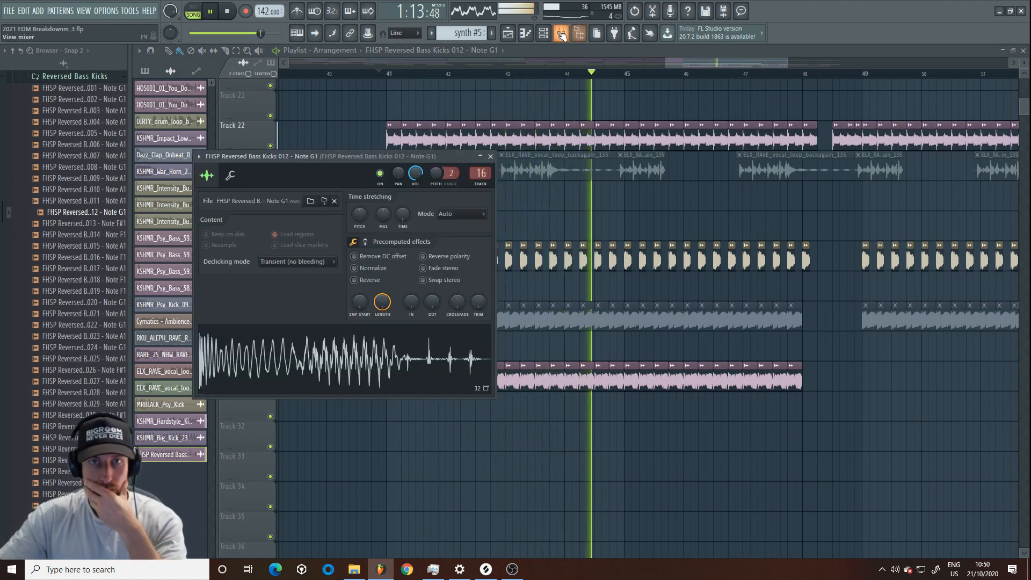
key("F9")
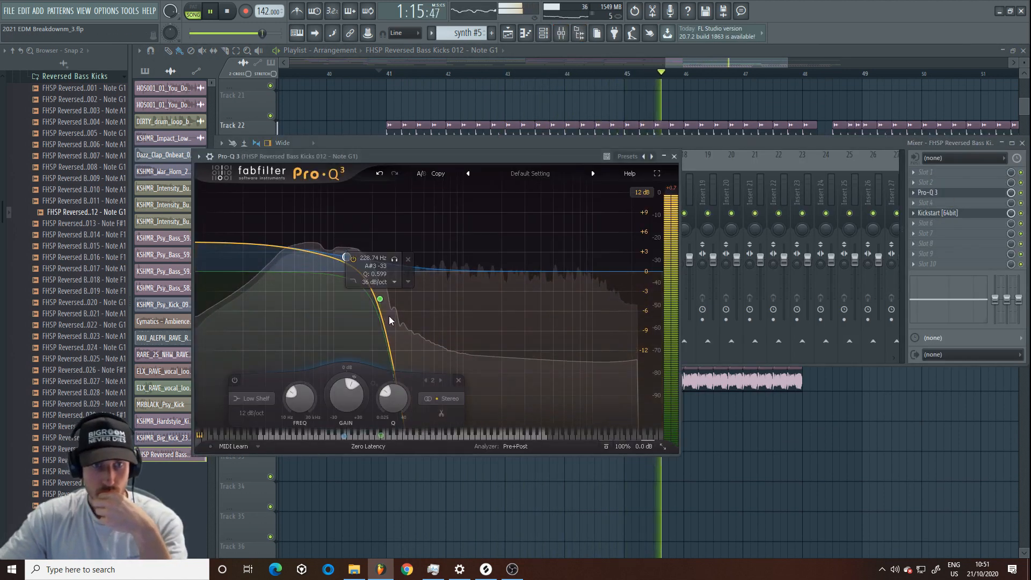
left_click_drag(379, 299, 373, 305)
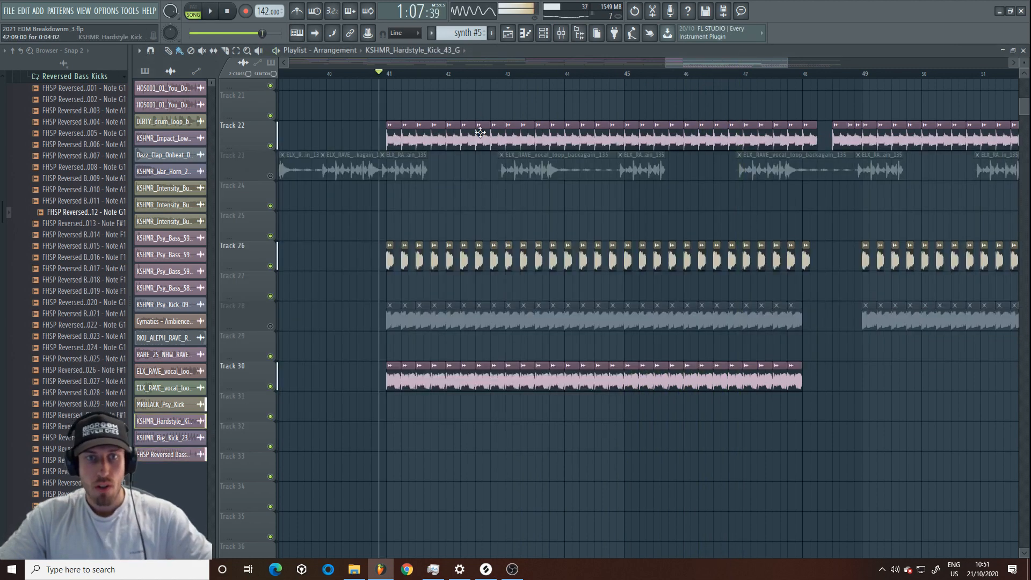
- Open Kickstart on the KSHMR_Hardstyle_Kick_43_G mixer track during playback and raise its mix level to 97%
double_click(378, 160)
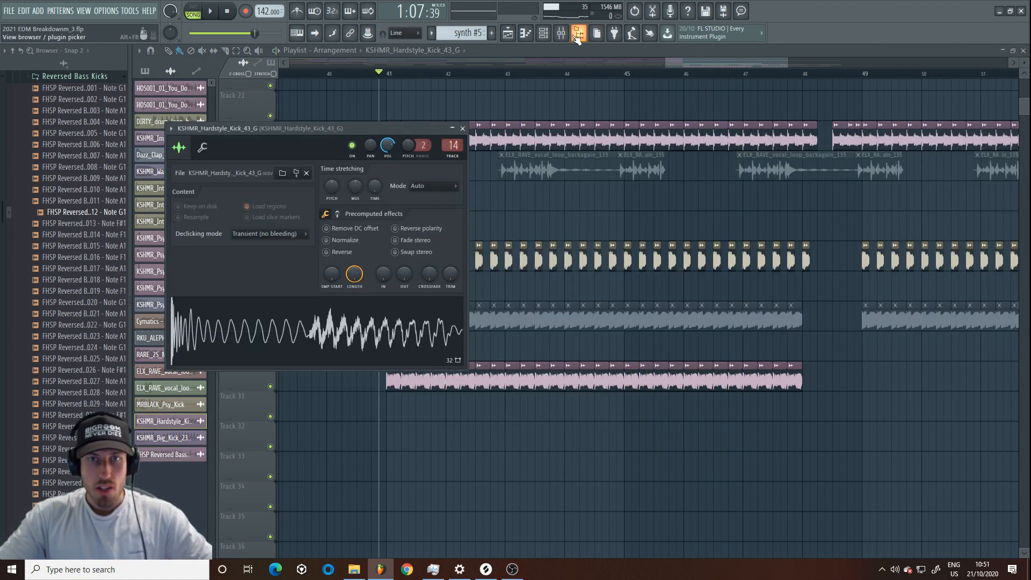
left_click(543, 33)
left_click(561, 33)
key("space")
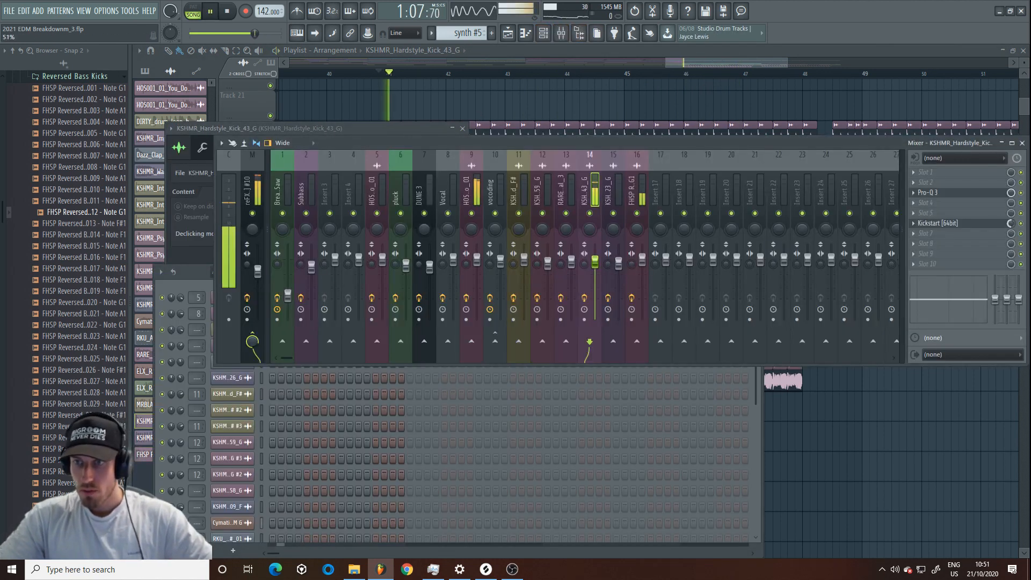
left_click(938, 223)
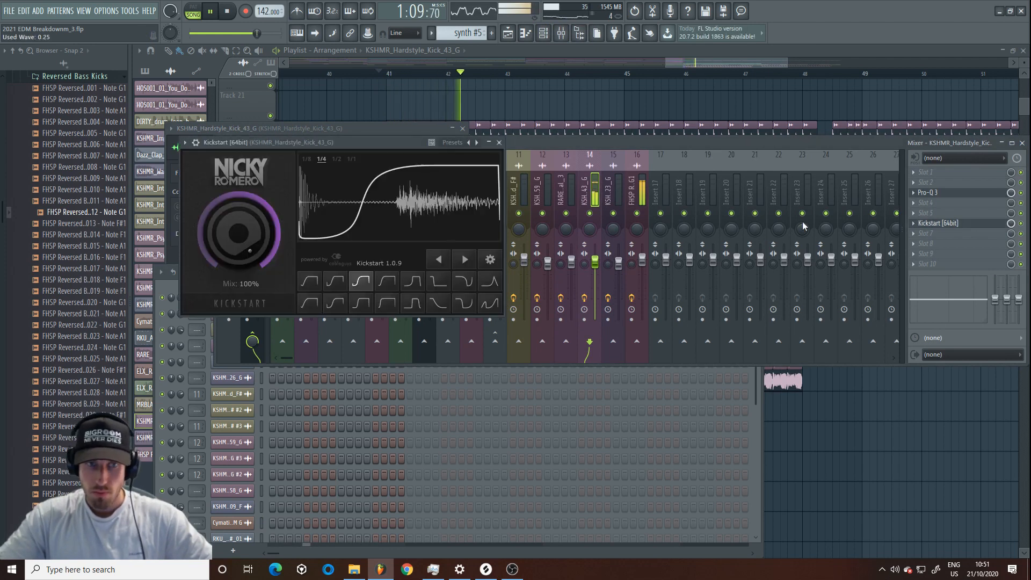
left_click(421, 285)
left_click_drag(1011, 224, 1011, 226)
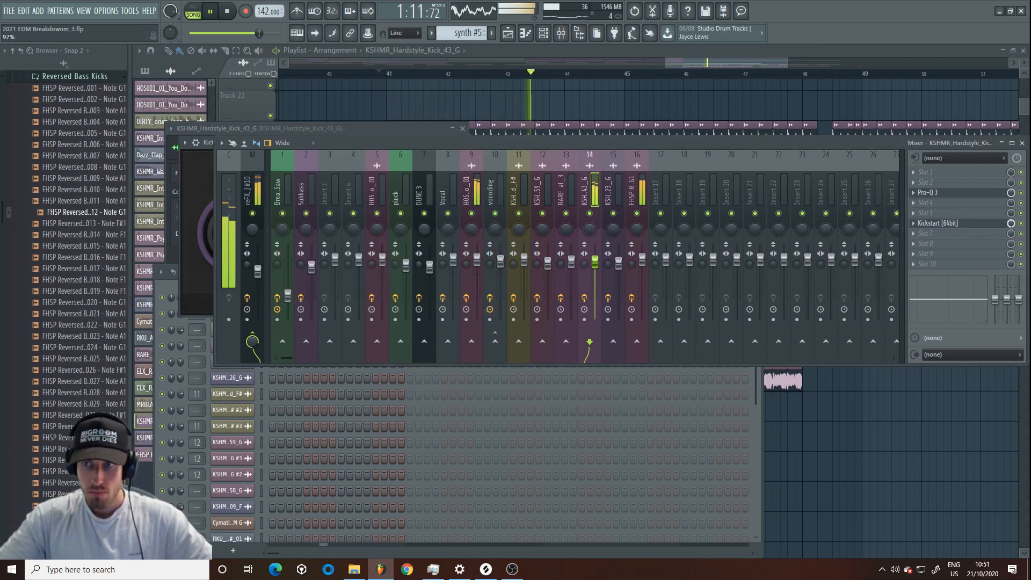
- Compare Kickstart mix levels on the hardstyle kick's mixer track and bring the level down to 74%
left_click(413, 128)
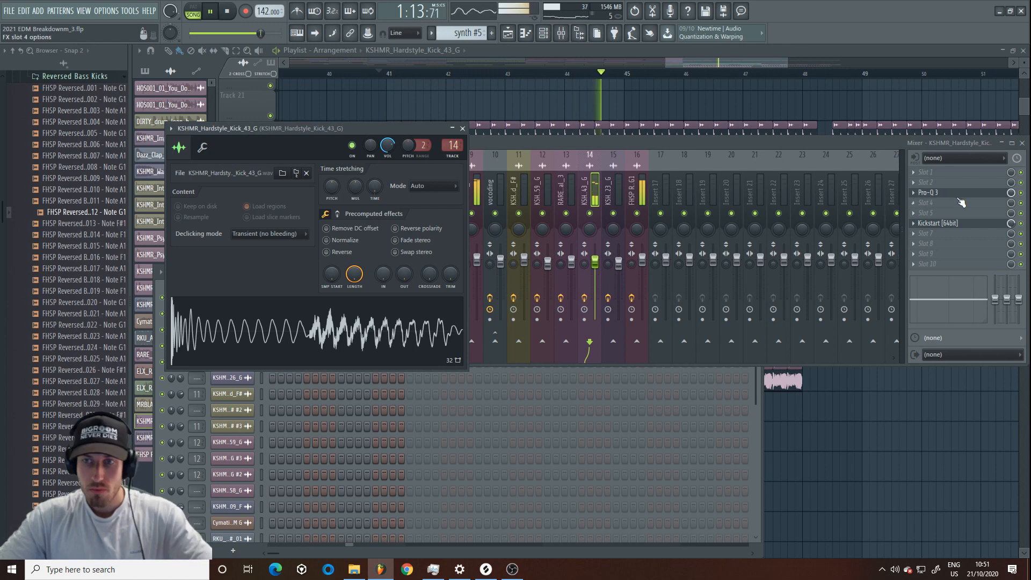
left_click(962, 228)
left_click(1024, 228)
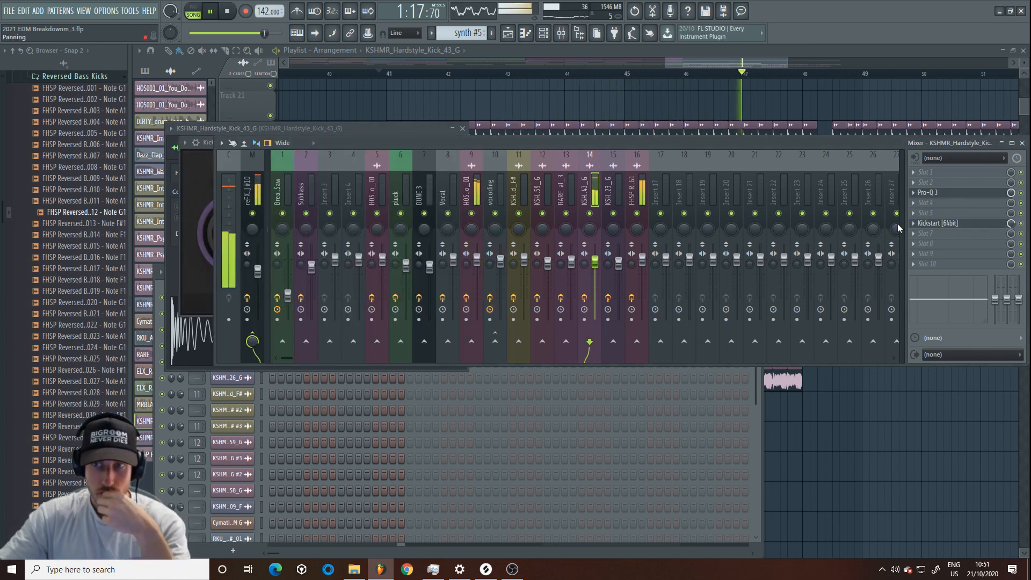
left_click(961, 223)
left_click(1006, 225)
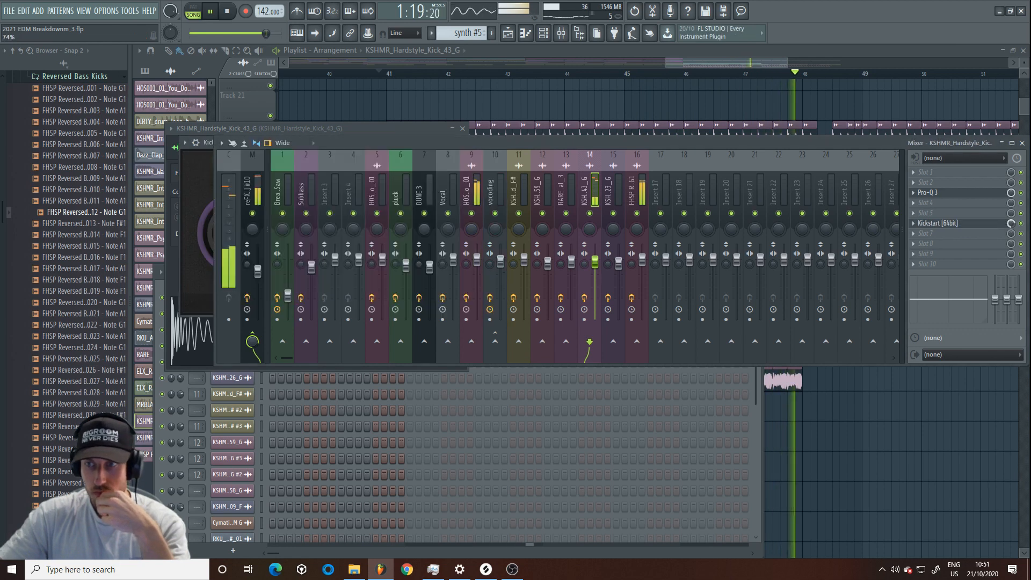
- Replay the section from just before bar 41 with the Track 23 vocals unmuted, and check the reversed bass kick's channel settings
left_click(362, 73)
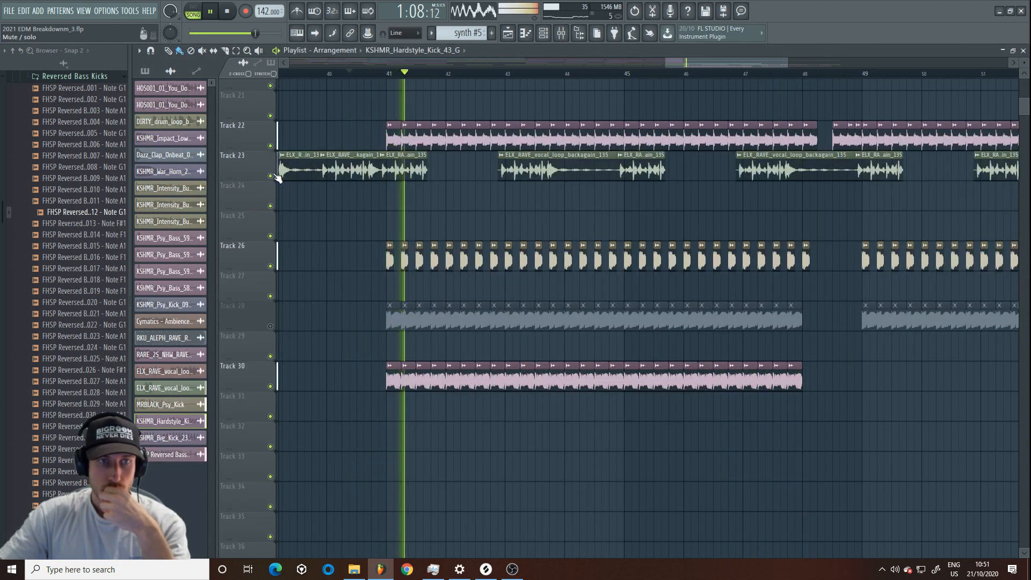
scroll(287, 242, "up", 3)
scroll(424, 292, "down", 3)
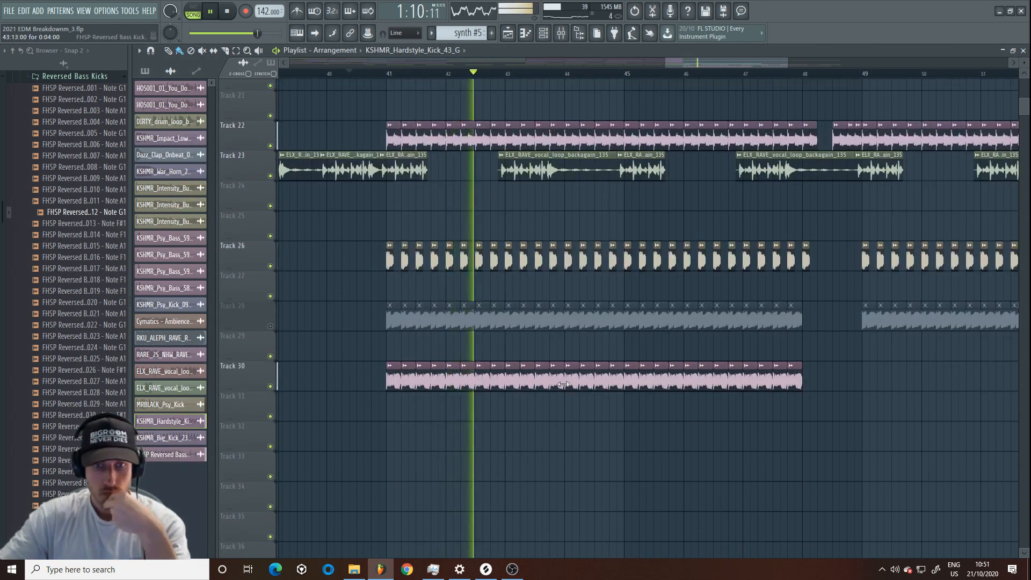
double_click(569, 383)
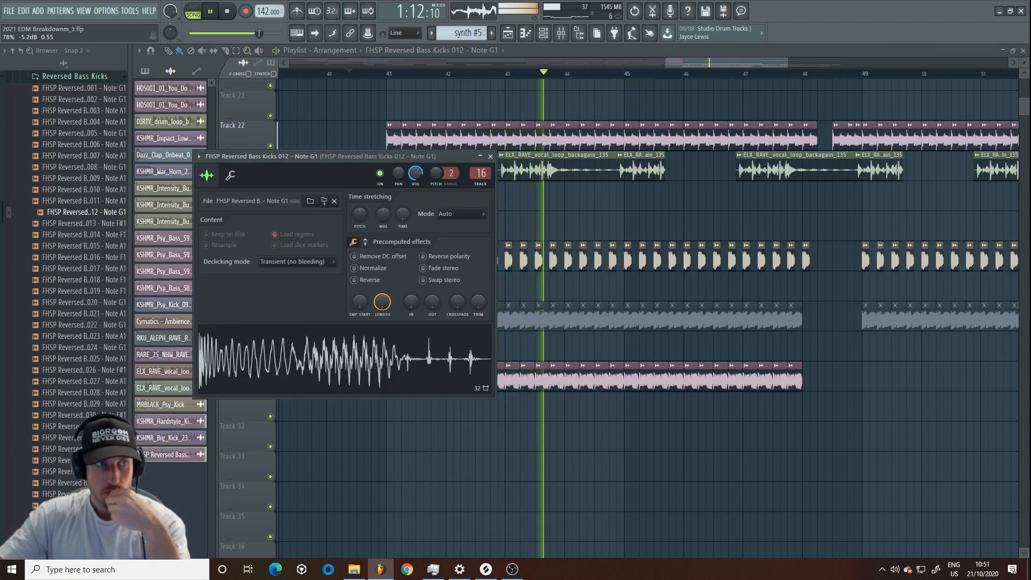
left_click(491, 157)
- Repeat the reversed bass kick clip along Track 30 from bar 49 to bar 56
scroll(499, 161, "down", 1)
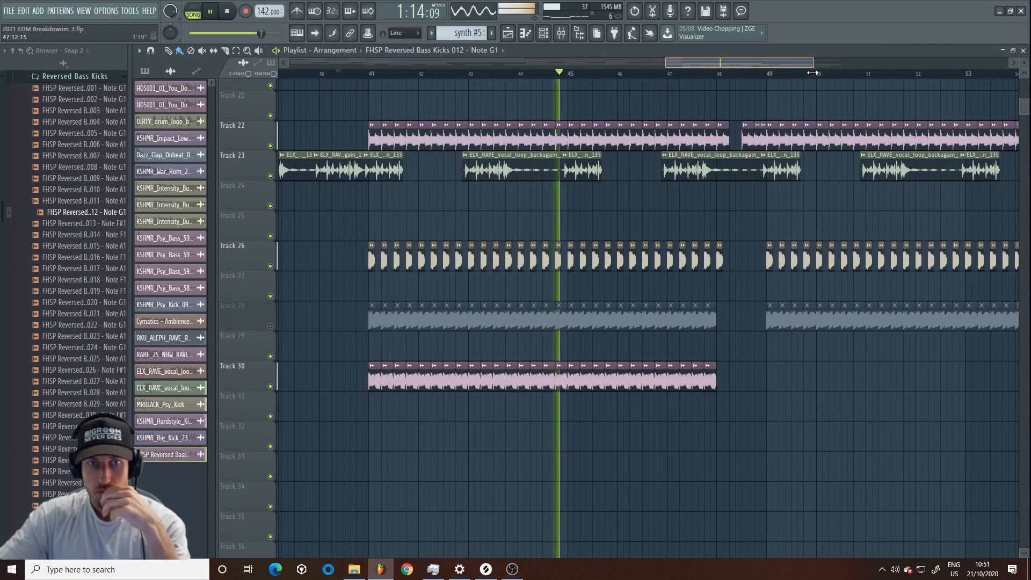
double_click(589, 168)
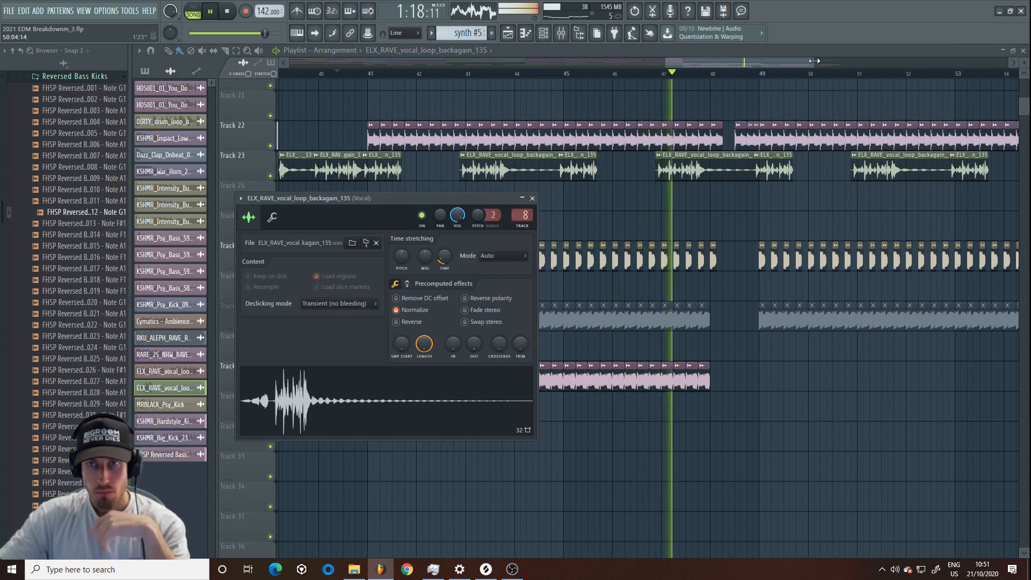
left_click_drag(814, 63, 905, 63)
left_click(377, 382)
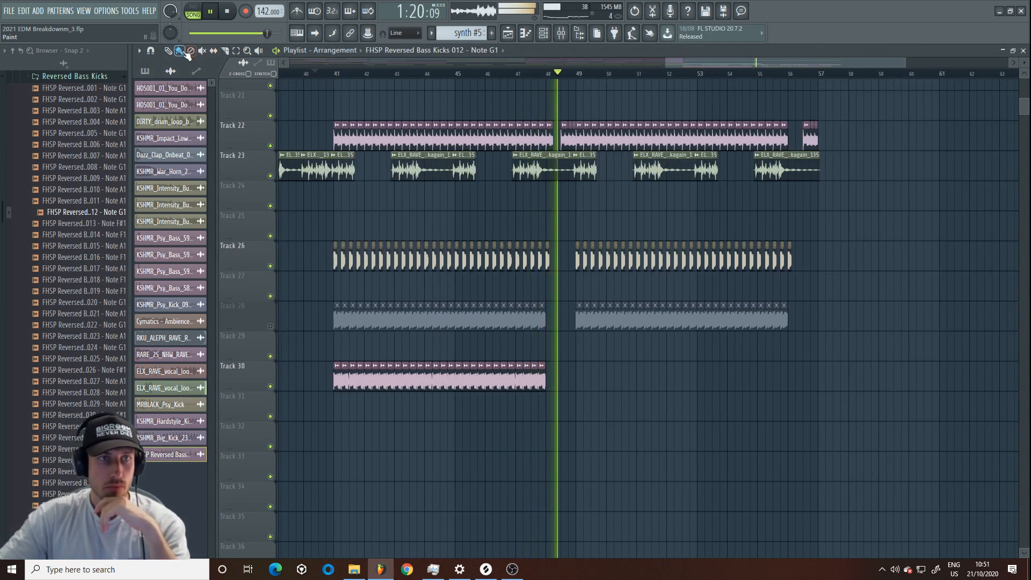
left_click(578, 383)
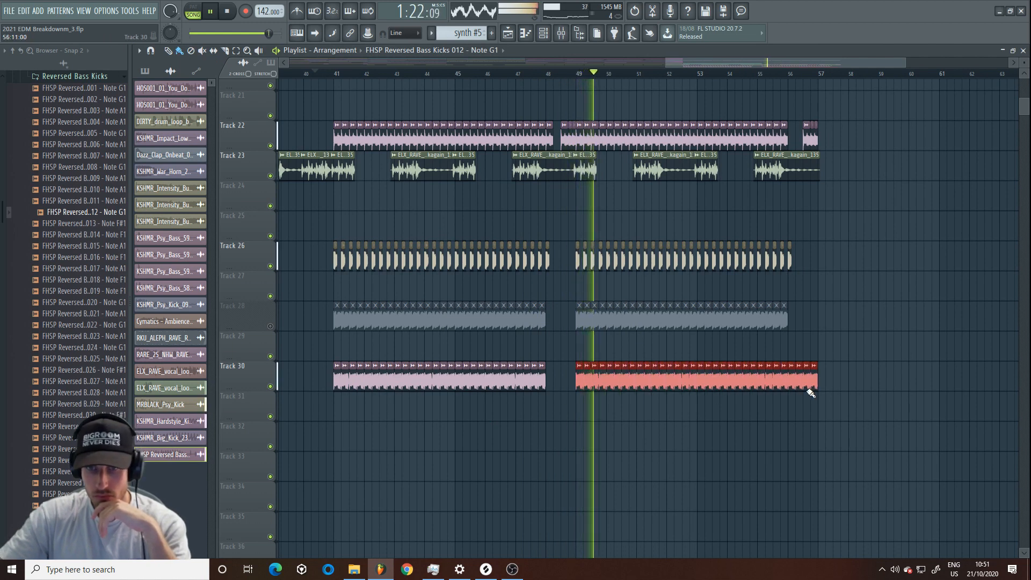
double_click(782, 382)
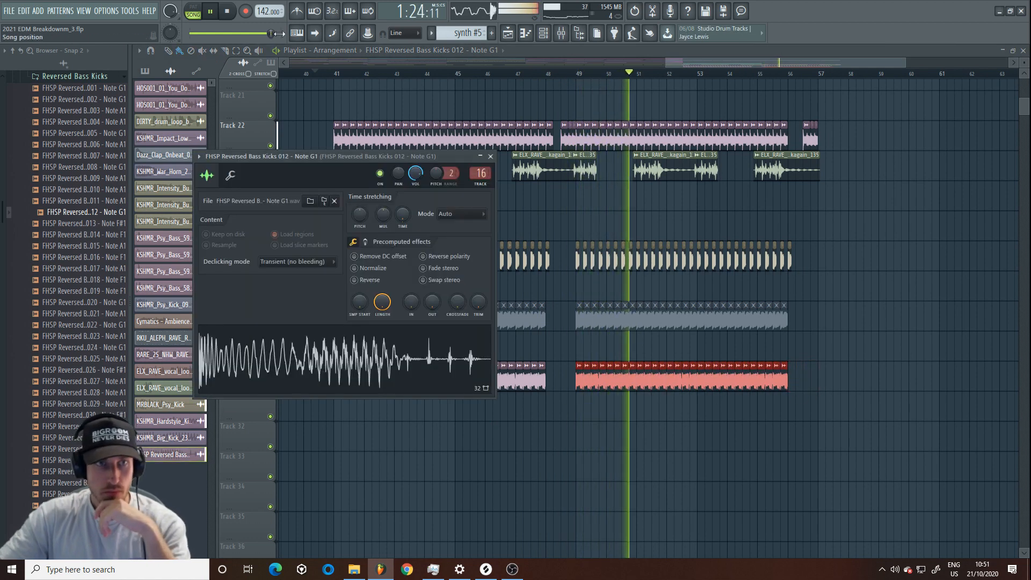
- Set the project tempo to 144 BPM and restretch all channels to match the new tempo
left_click_drag(265, 11, 265, 7)
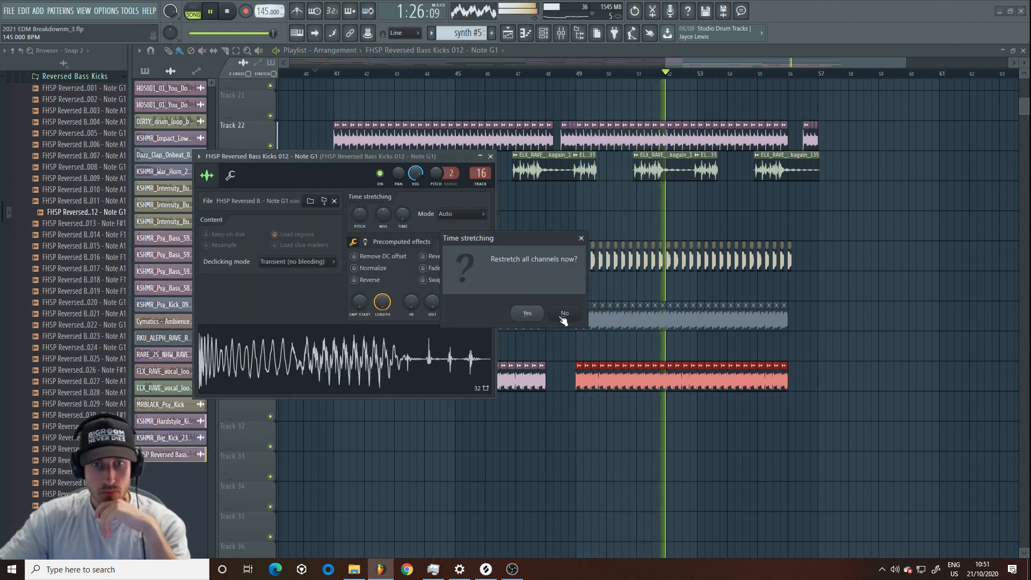
left_click(564, 317)
left_click_drag(265, 12, 265, 13)
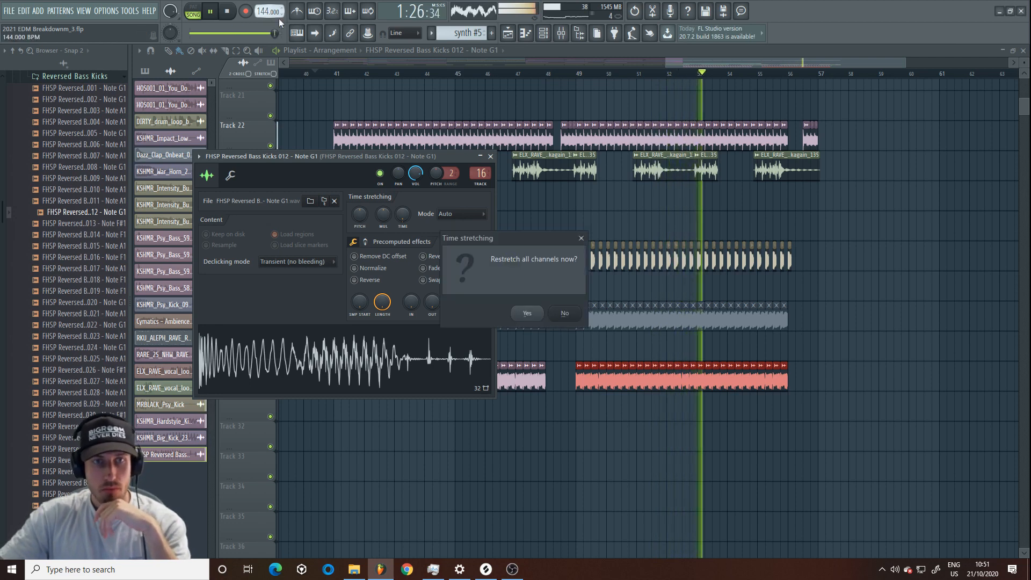
left_click(535, 313)
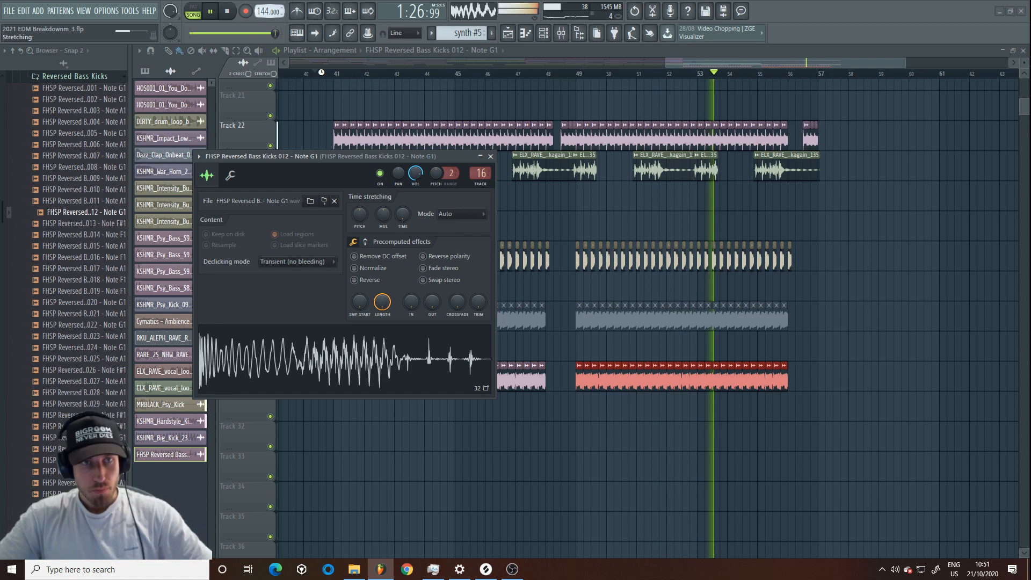
- Replay the arrangement from just before bar 41 and check the channel settings of the hardstyle kick on Track 22
key("space")
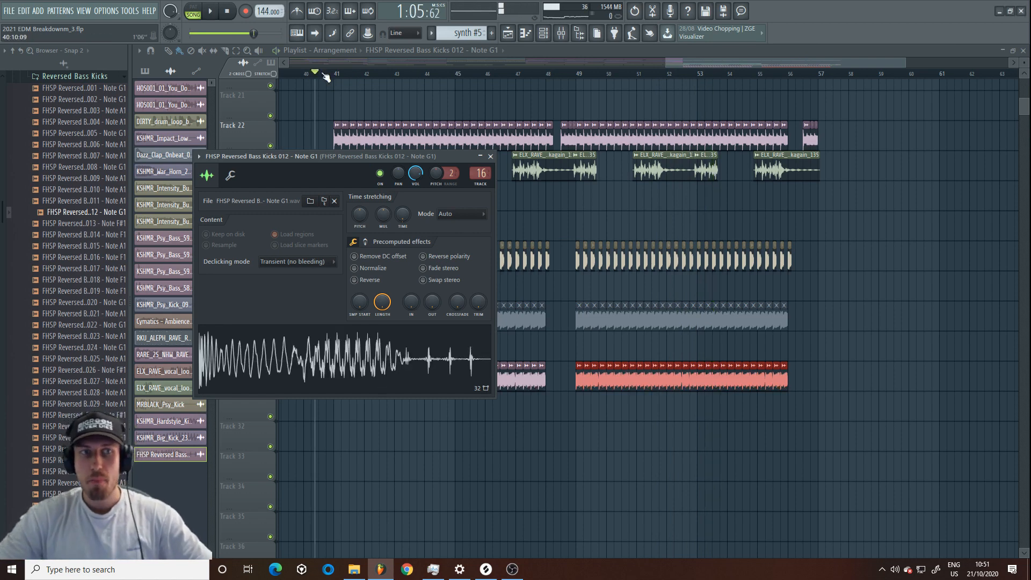
left_click(326, 73)
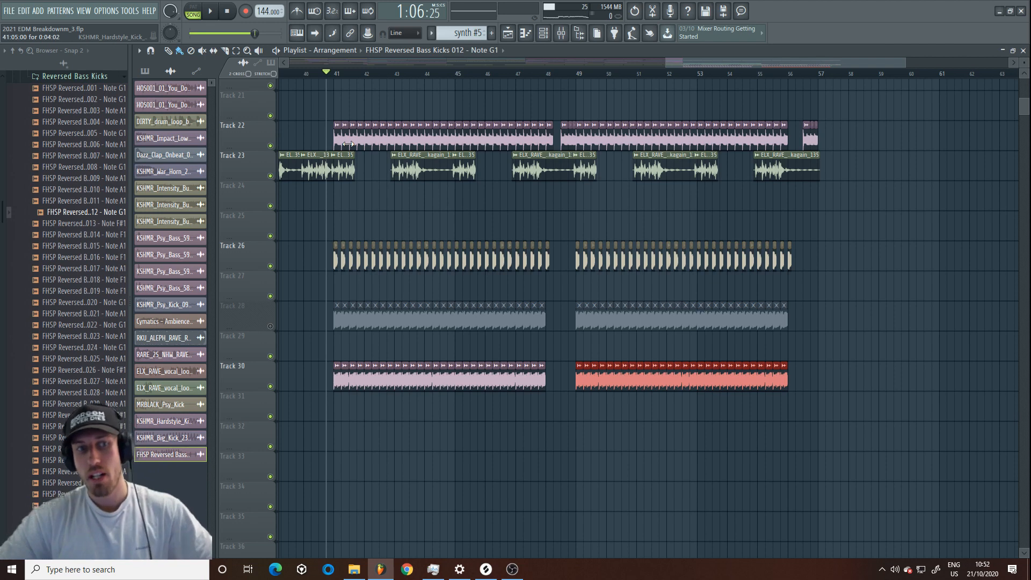
key("space")
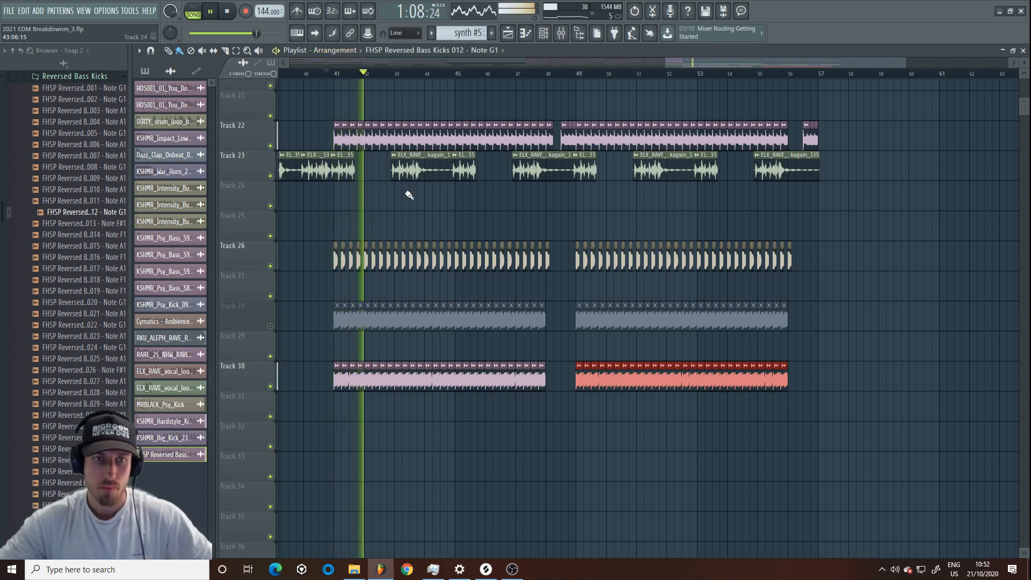
left_click(411, 125)
left_click(411, 140)
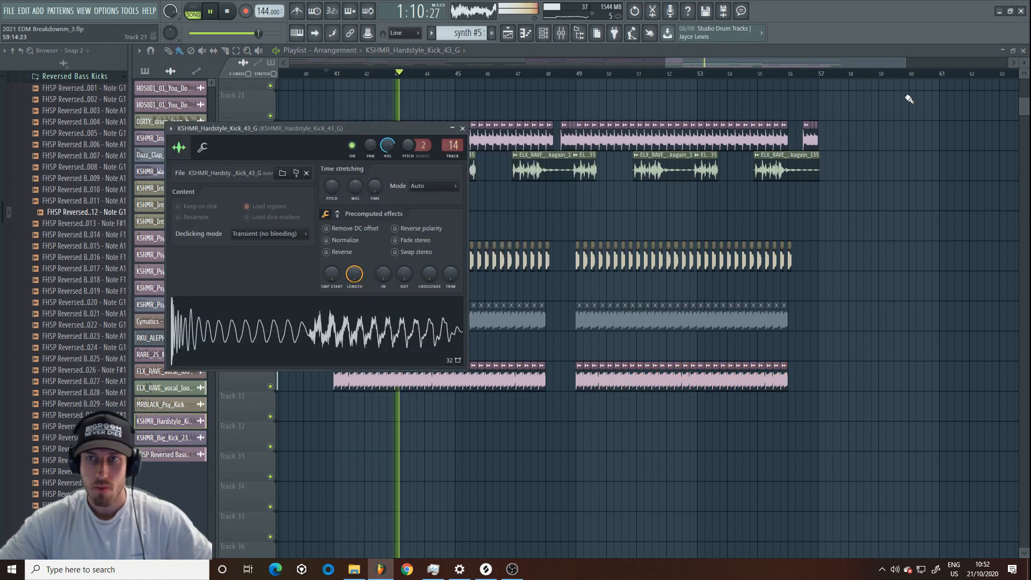
left_click_drag(906, 63, 756, 63)
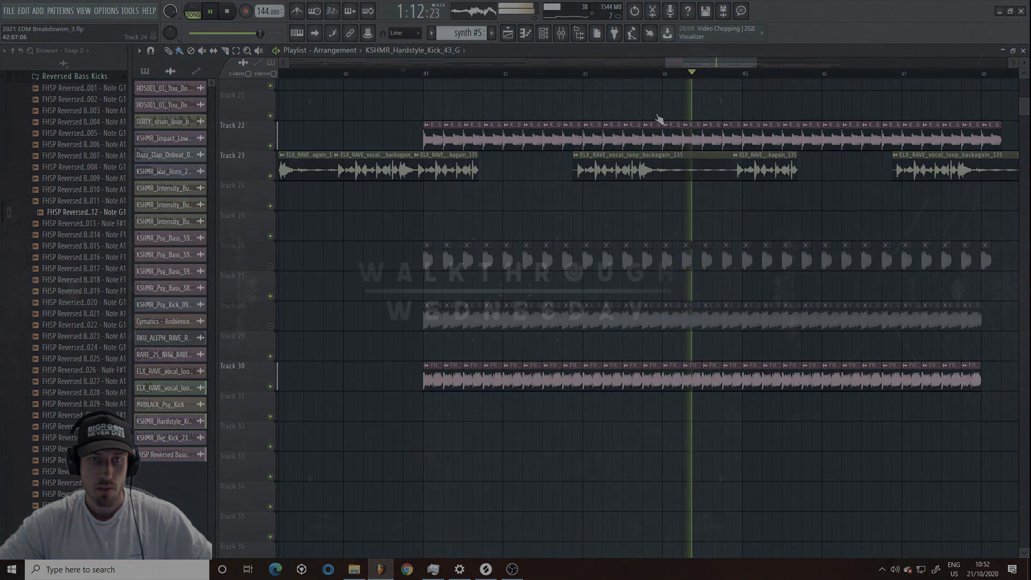